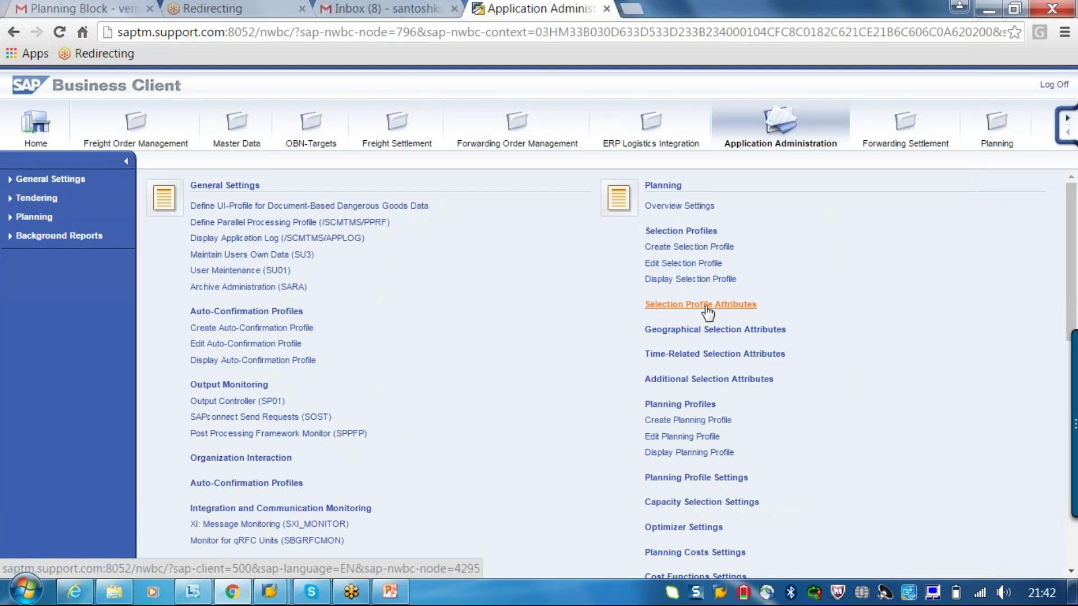
Step: Create selection profile TM_SP_1 with the description "Selection Profile for TM" and a maximum of 200 selected objects
click(707, 304)
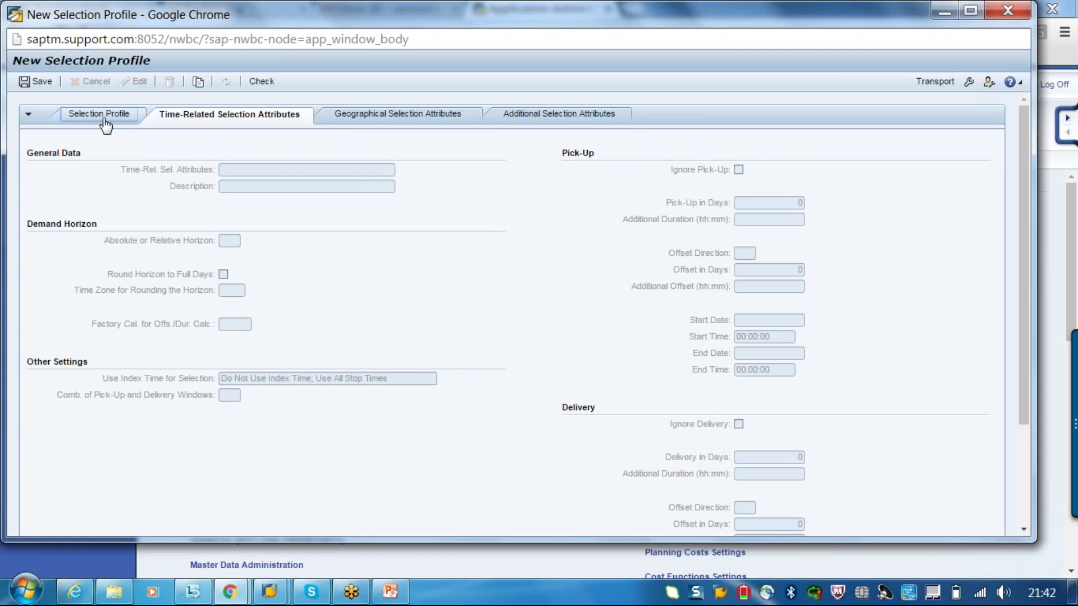
click(105, 120)
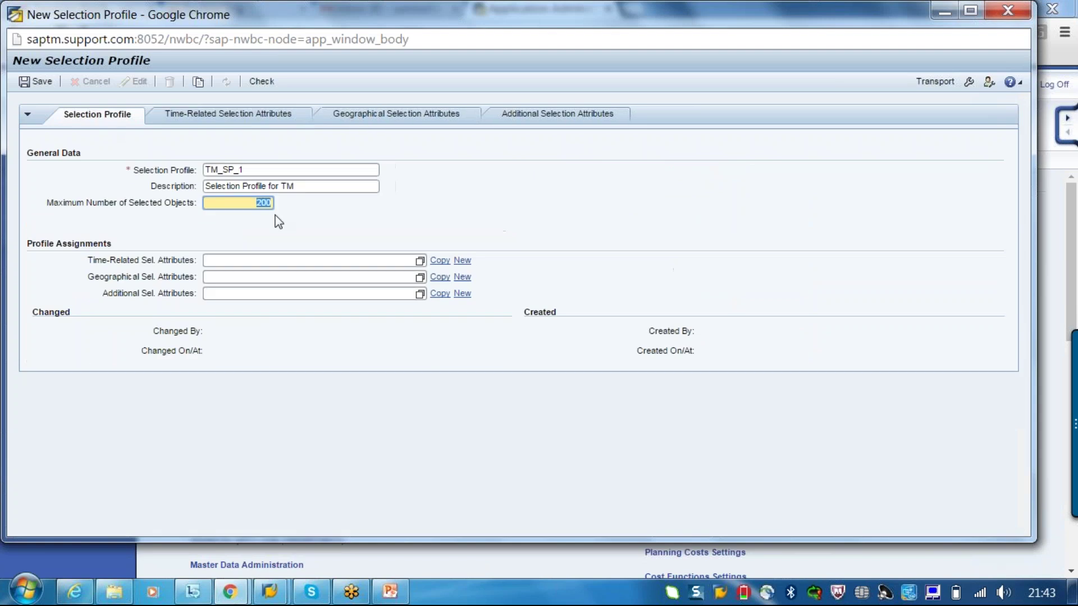
click(273, 259)
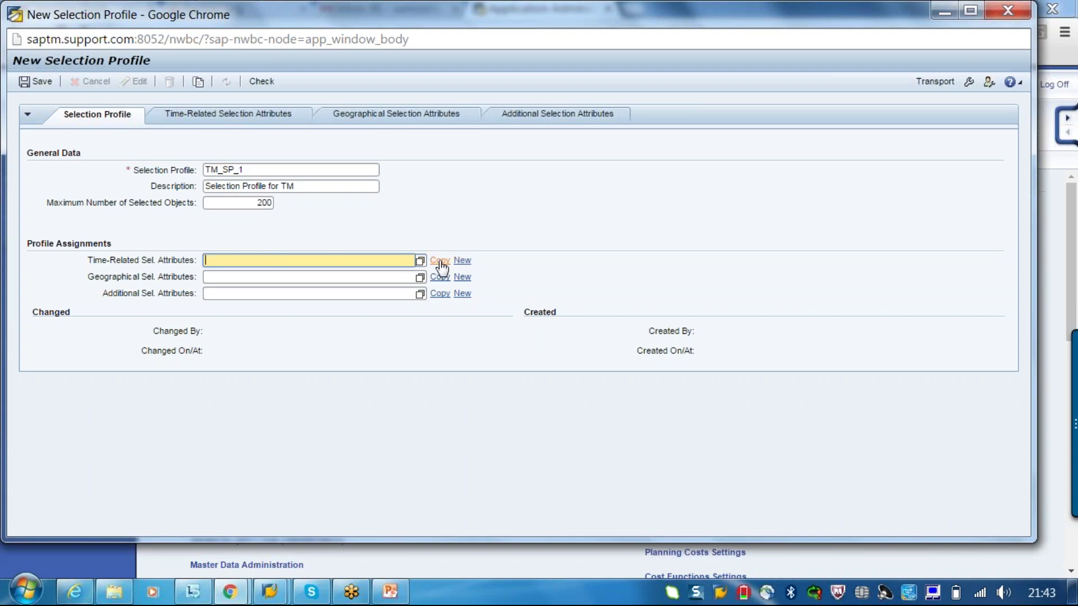
Step: Start new time-related selection attributes for the profile, named "Time related_SPF1"
click(462, 261)
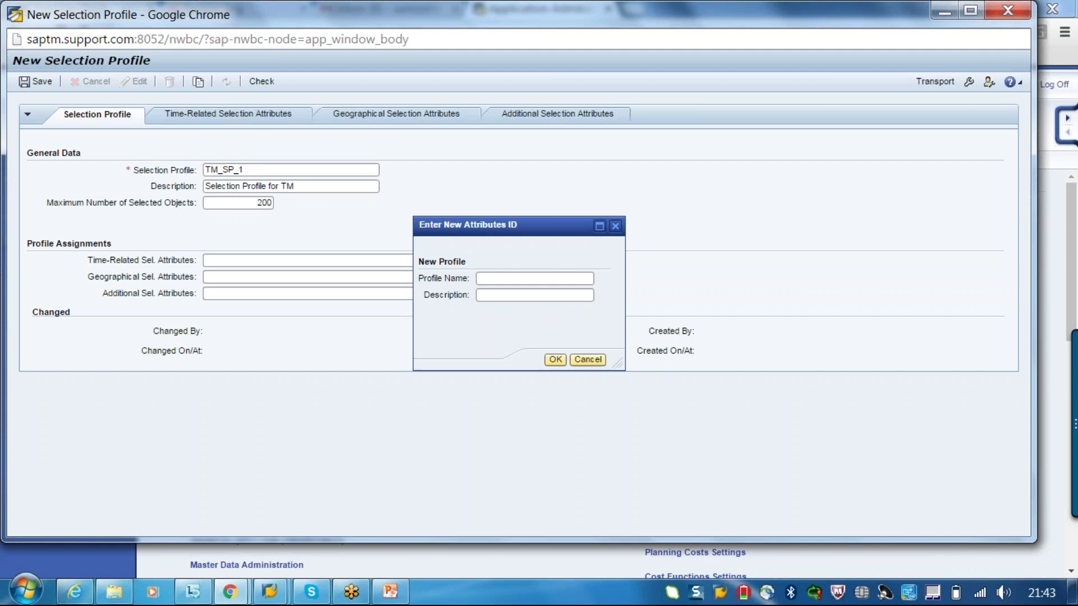
click(496, 278)
text(TM_)
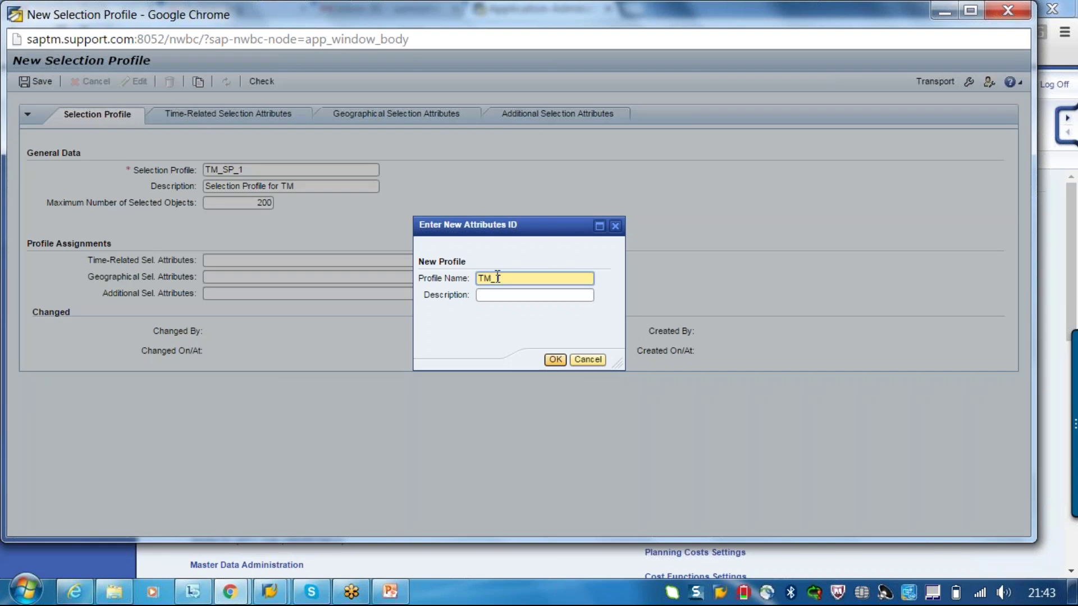
key(BackSpace)
key(BackSpace)
key(BackSpace)
key(BackSpace)
key(BackSpace)
text(ime_)
text(related)
text(_S)
text(PF1)
Step: Describe the new attributes as "time related selection profile" and assign them to the selection profile
click(491, 296)
text(time r)
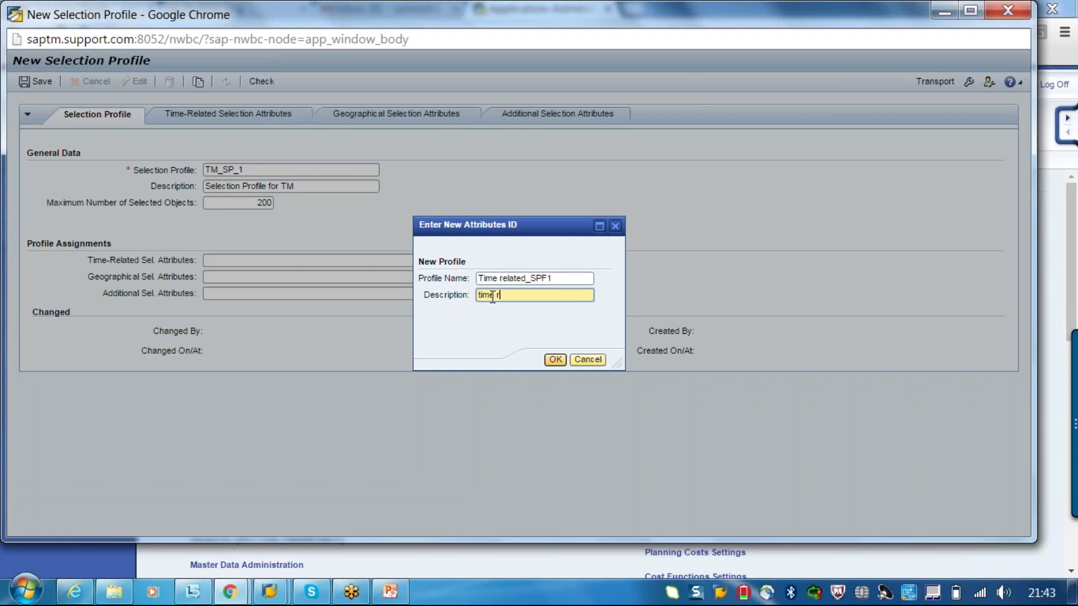
text(elated selecti)
text(on profile)
key(Return)
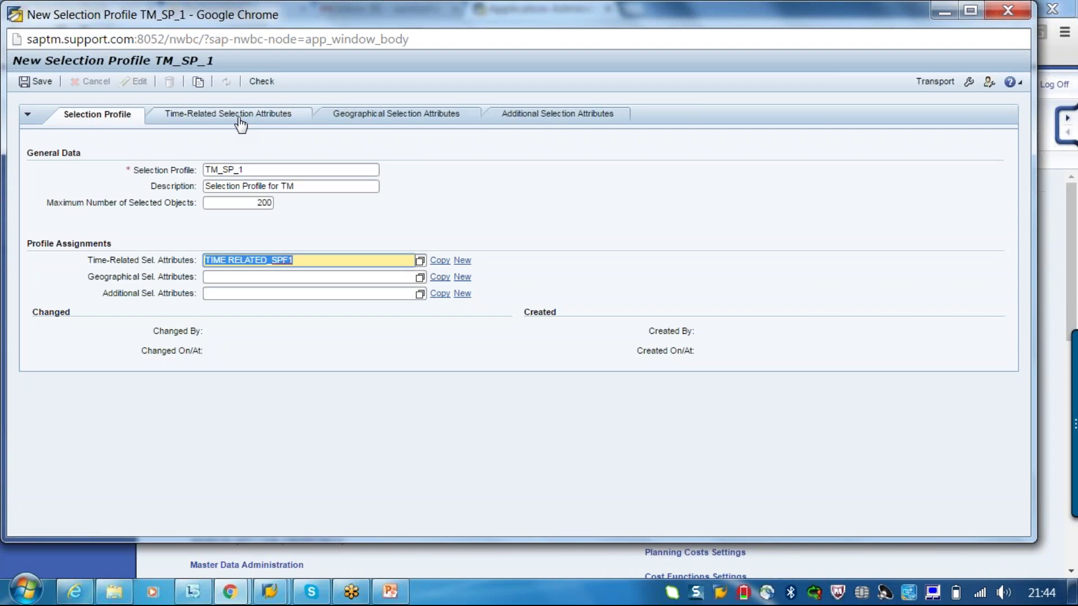
Step: Set the time-related attributes to Use Absolute Horizon, with a pick-up window from 01.06.2016 to 30.06.2016
click(241, 119)
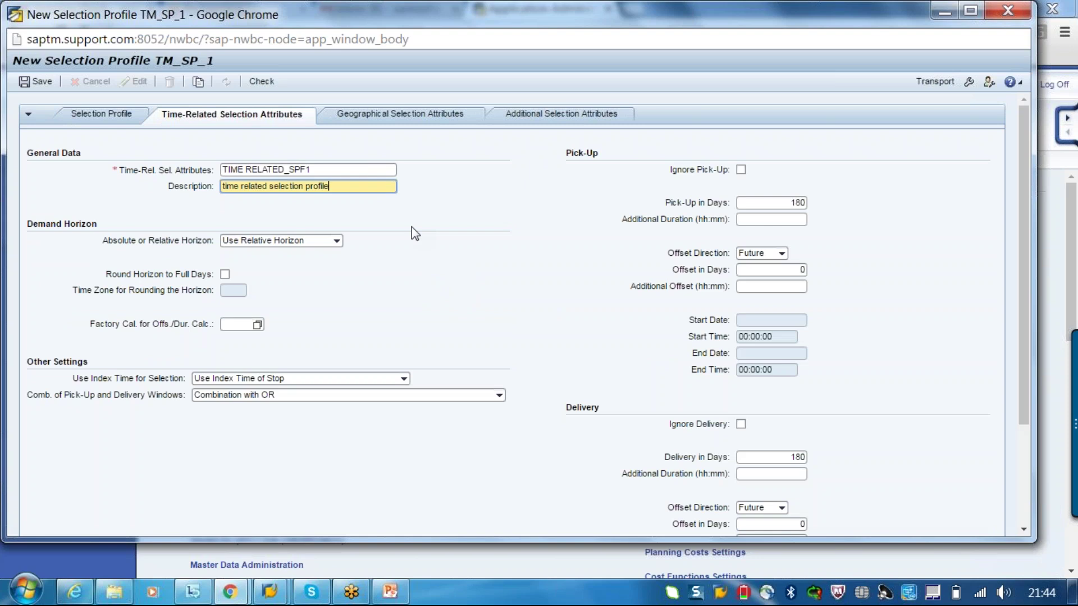
click(322, 244)
click(270, 253)
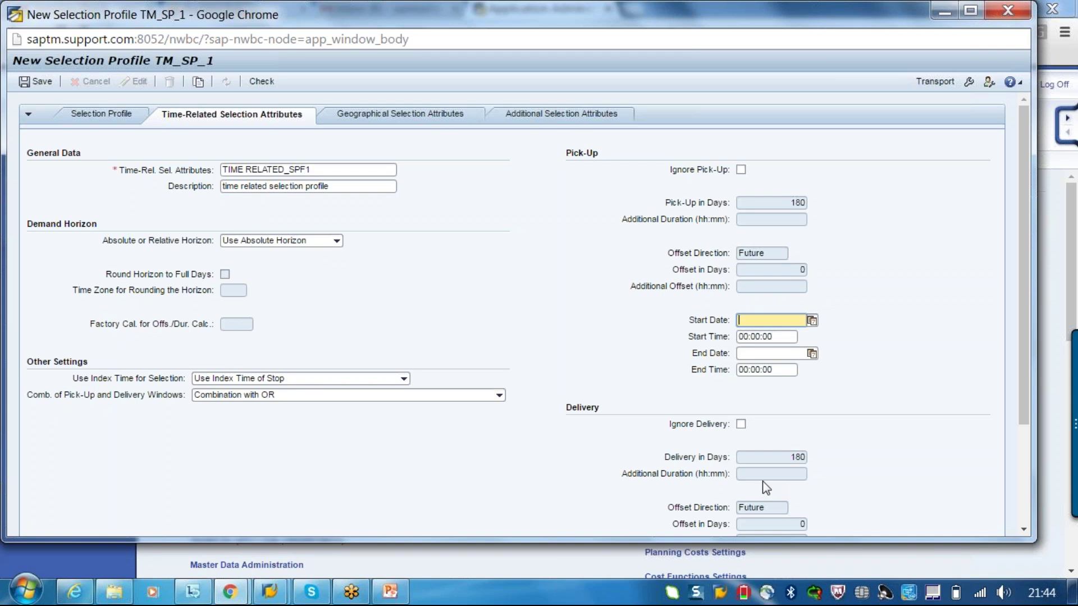
click(280, 240)
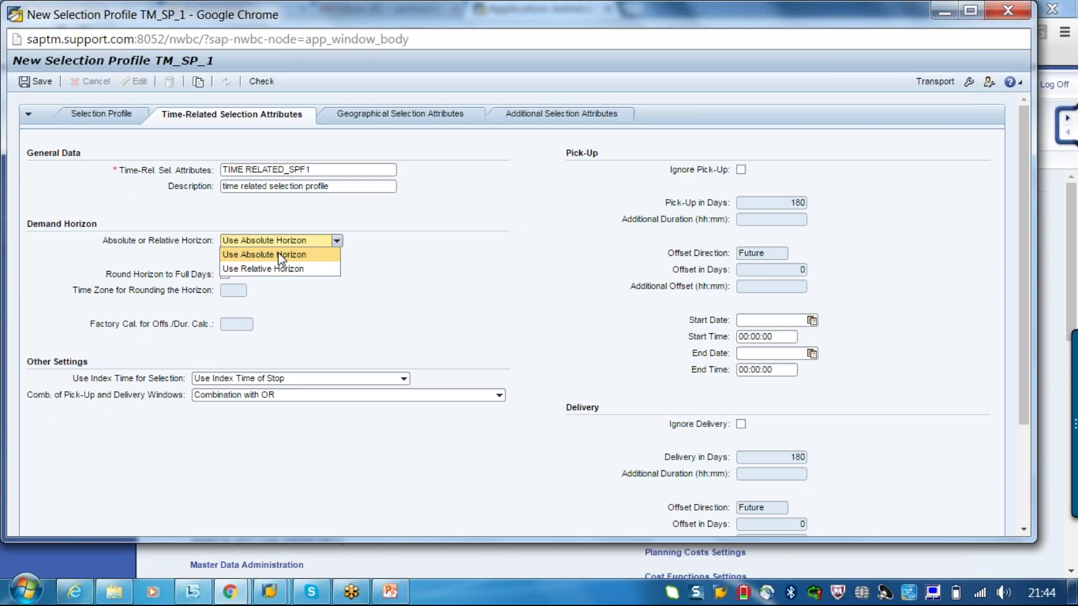
click(283, 268)
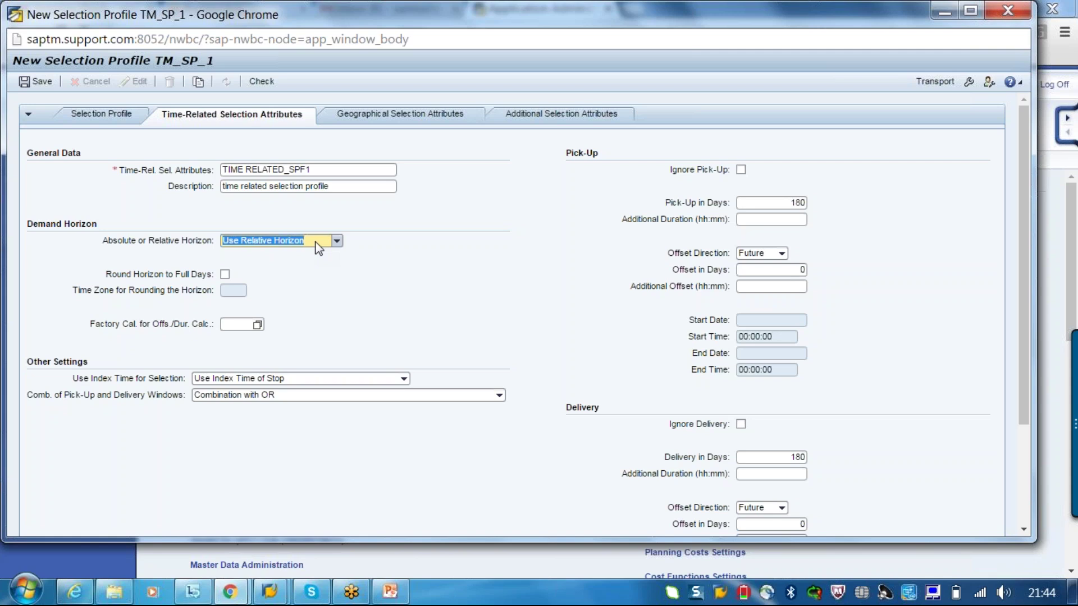
key(Up)
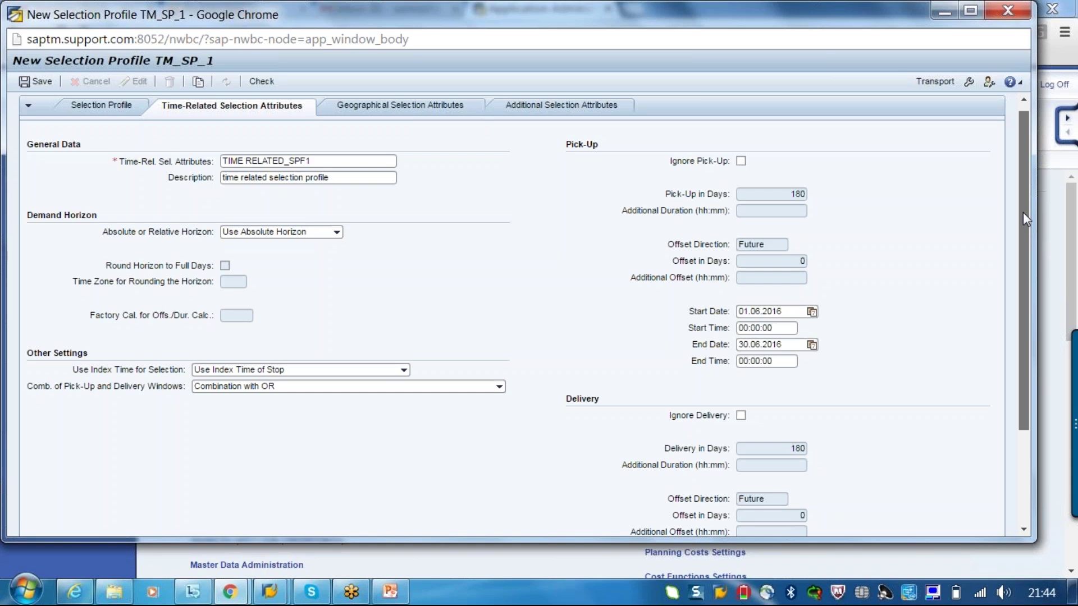
Step: Set the delivery window from 01.06.2016 to 30.06.2016 and save the selection profile
scroll(1023, 213, down, 3)
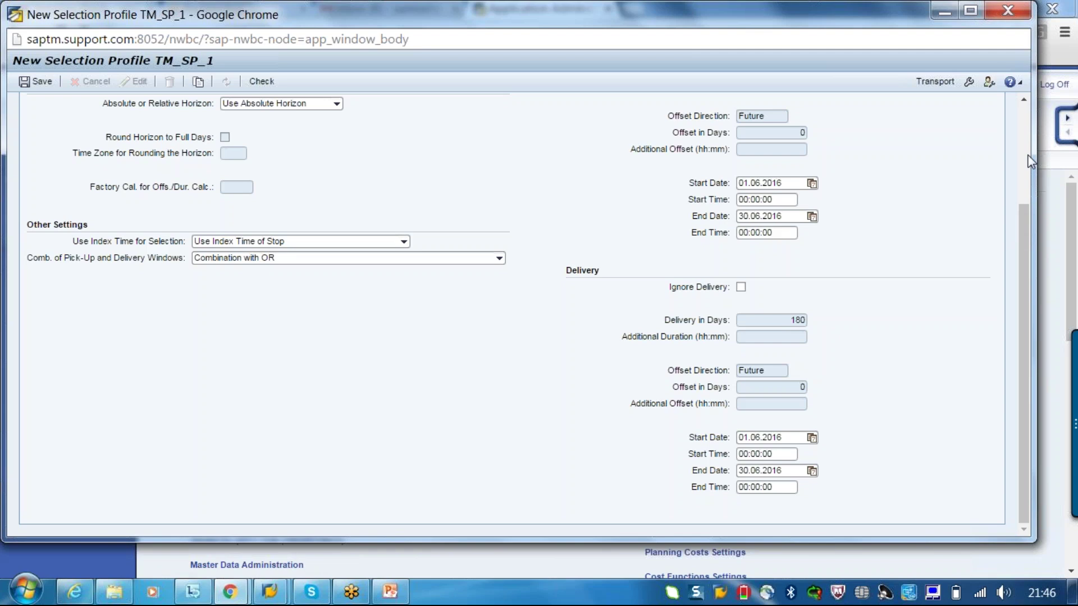
scroll(1029, 157, up, 3)
click(34, 82)
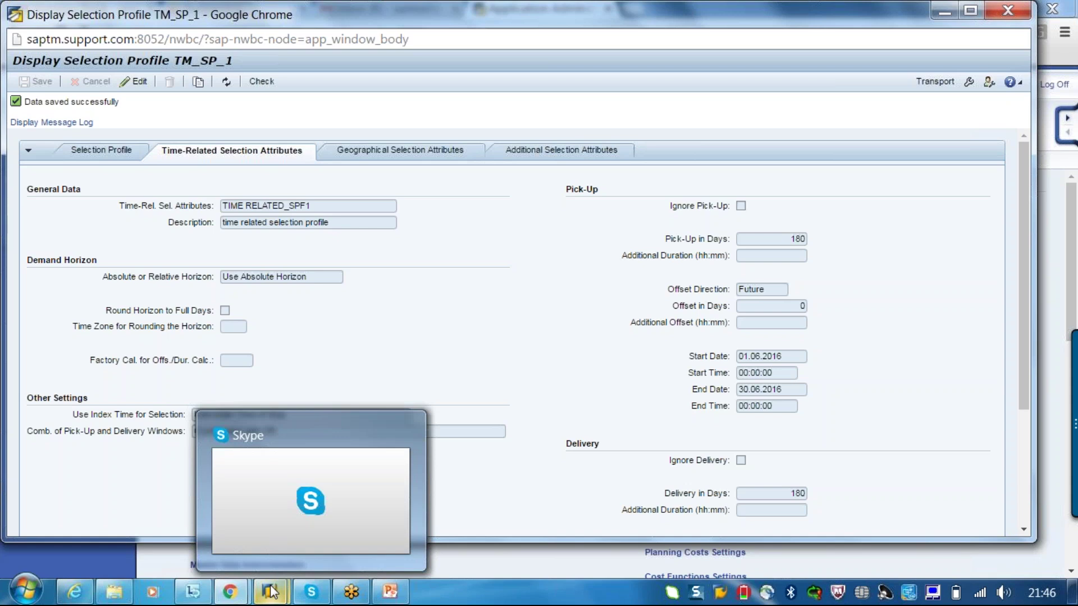
Step: Add a new profile and layout set for the transportation cockpit, using TM_SP_1 as the freight unit selection profile
click(270, 591)
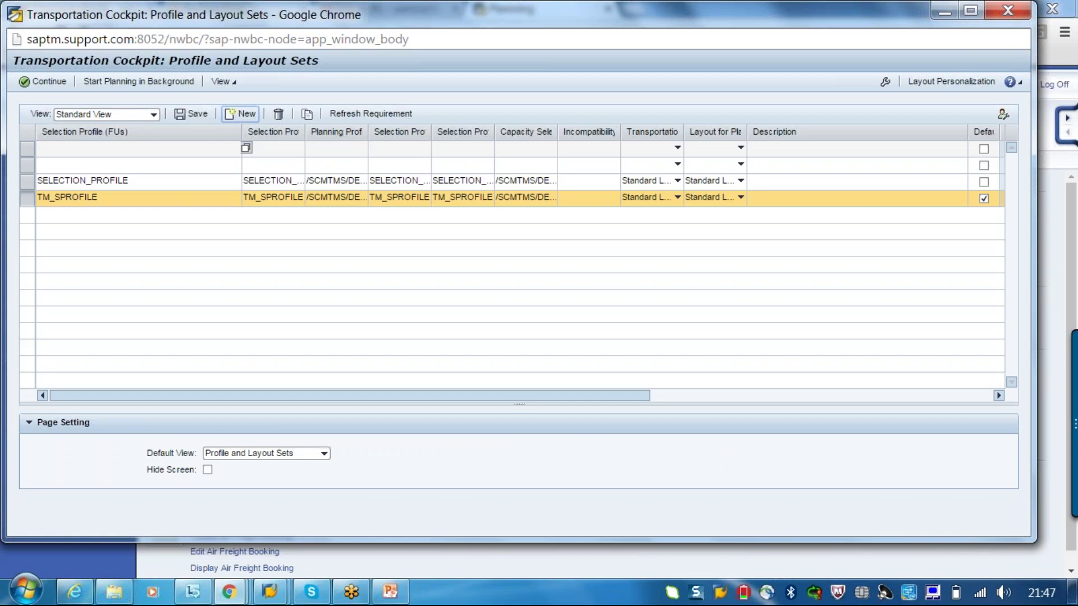
click(135, 149)
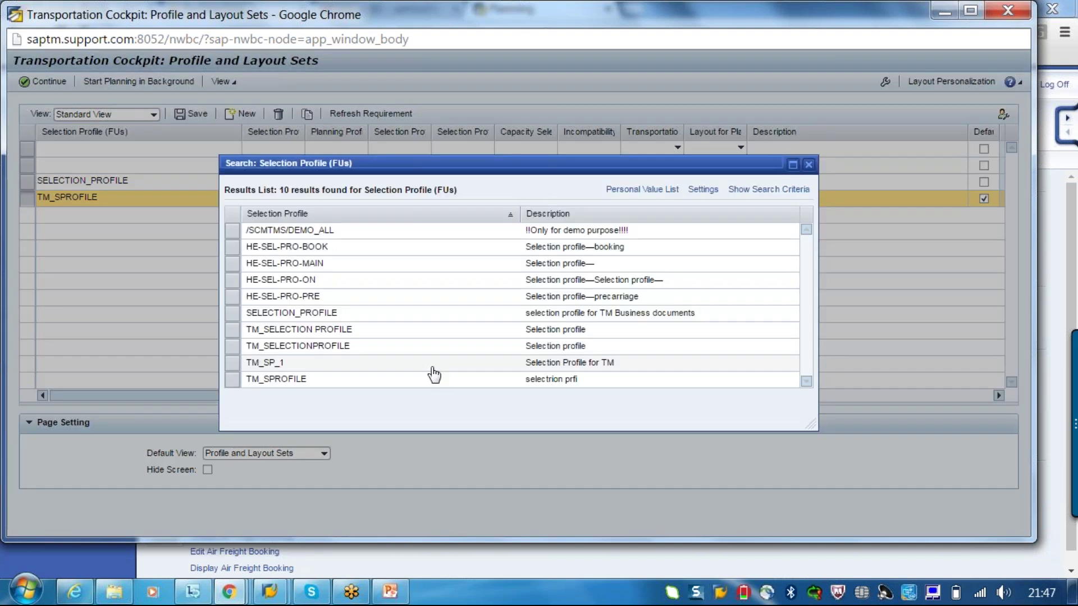
click(433, 366)
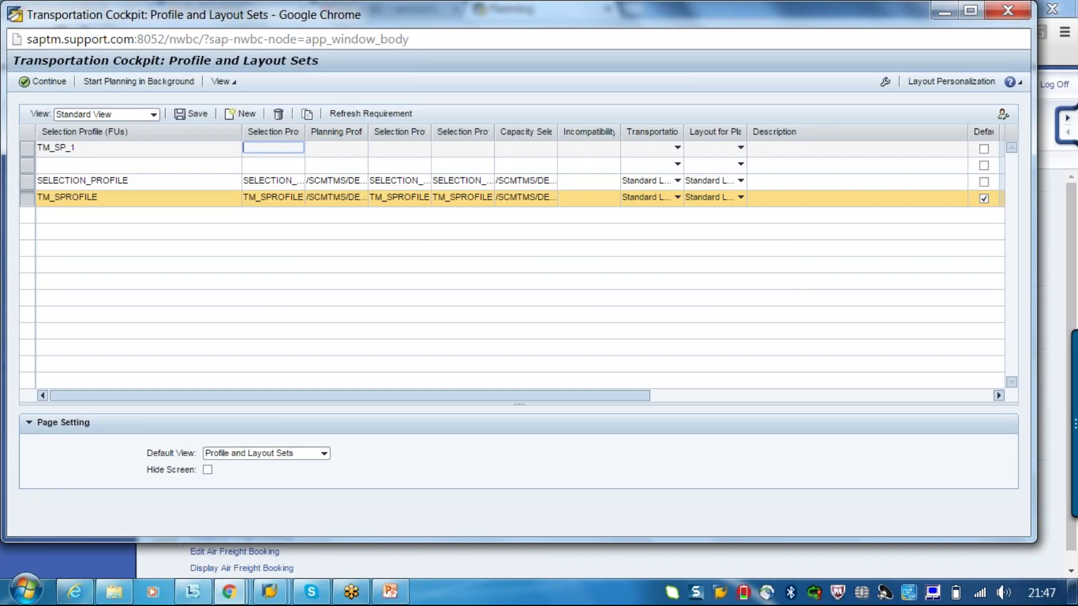
Step: Complete the set with its other selection profiles, planning profile /SCMTMS/DEMO_ALL and capacity selection settings HE-CAP-SEL-MAIN
click(276, 150)
click(309, 148)
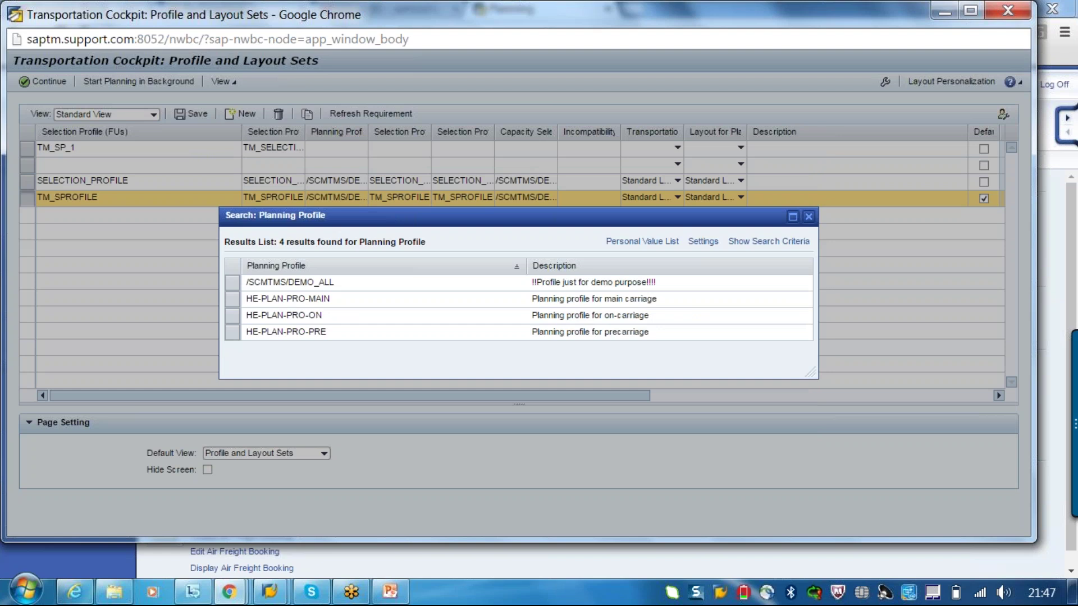
click(407, 282)
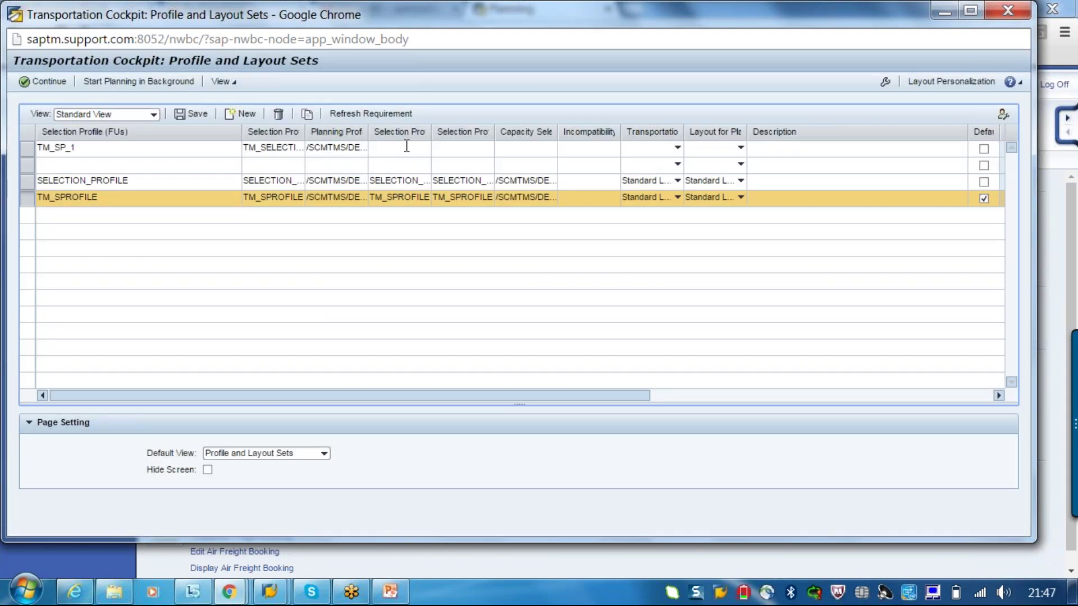
click(406, 146)
click(340, 254)
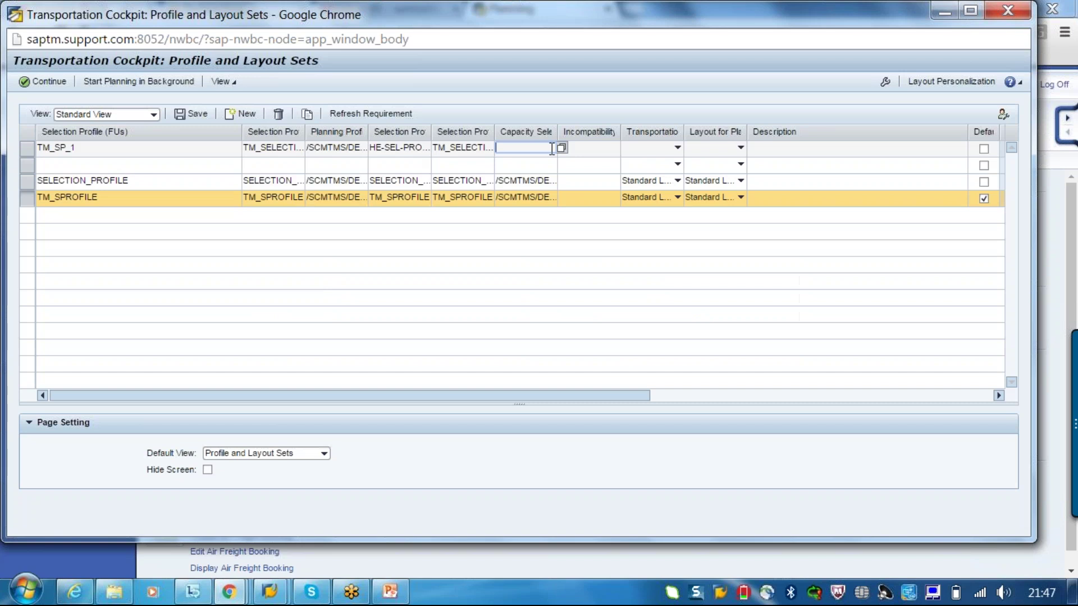
click(561, 148)
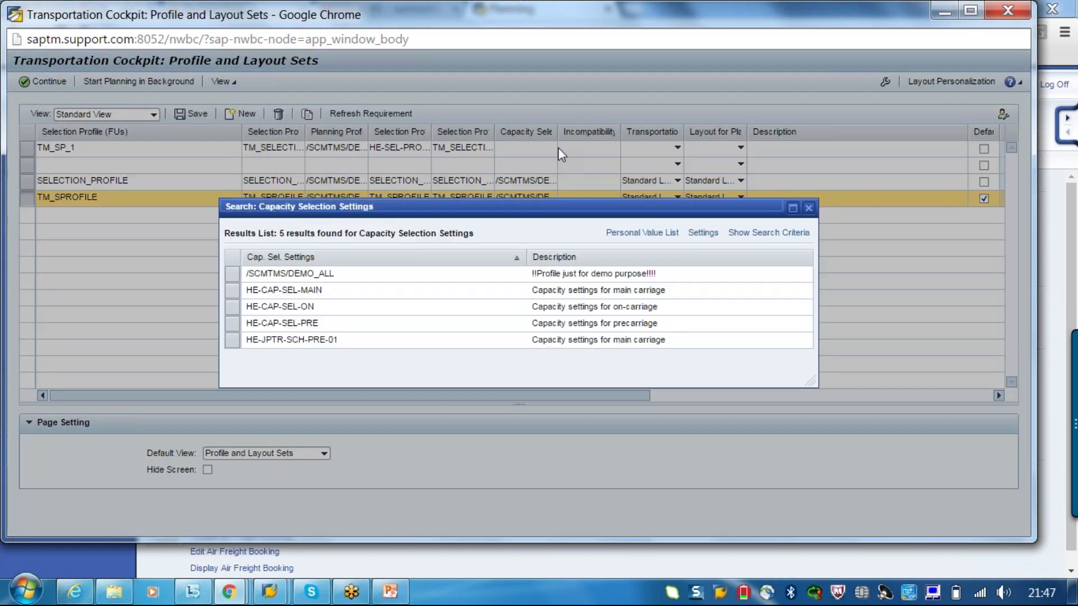
click(281, 291)
Step: Apply Standard Layout to both layout fields of the TM_SP_1 set, save it and continue to the cockpit
click(664, 145)
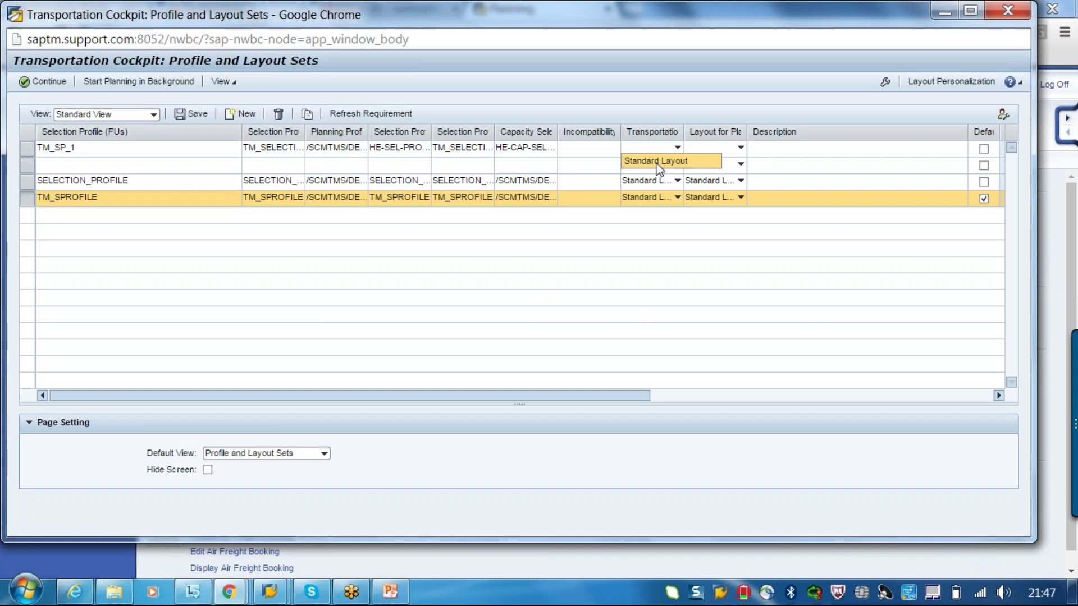
click(658, 163)
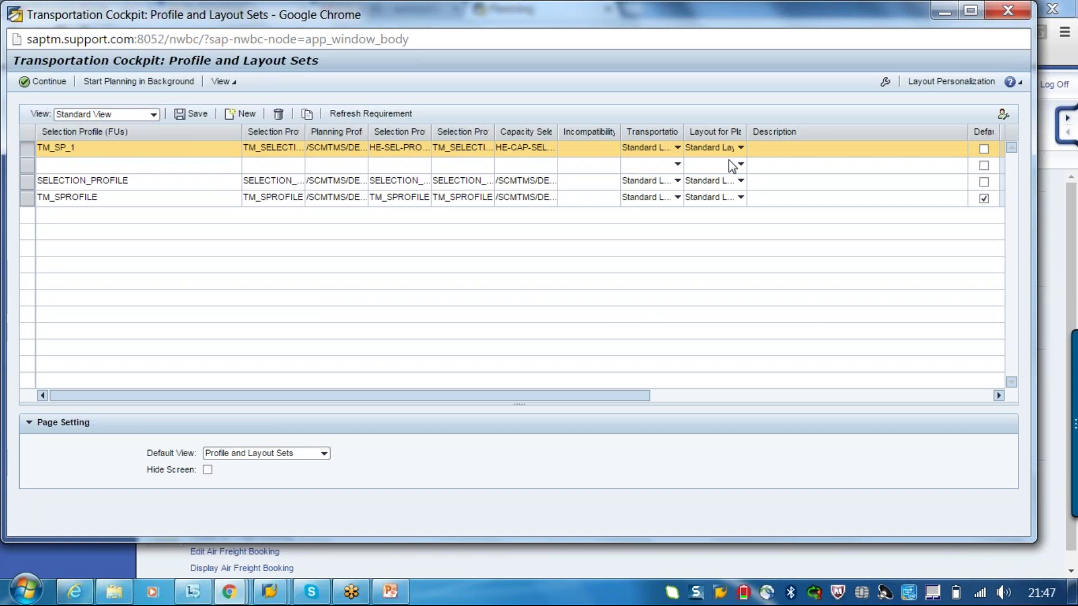
click(199, 115)
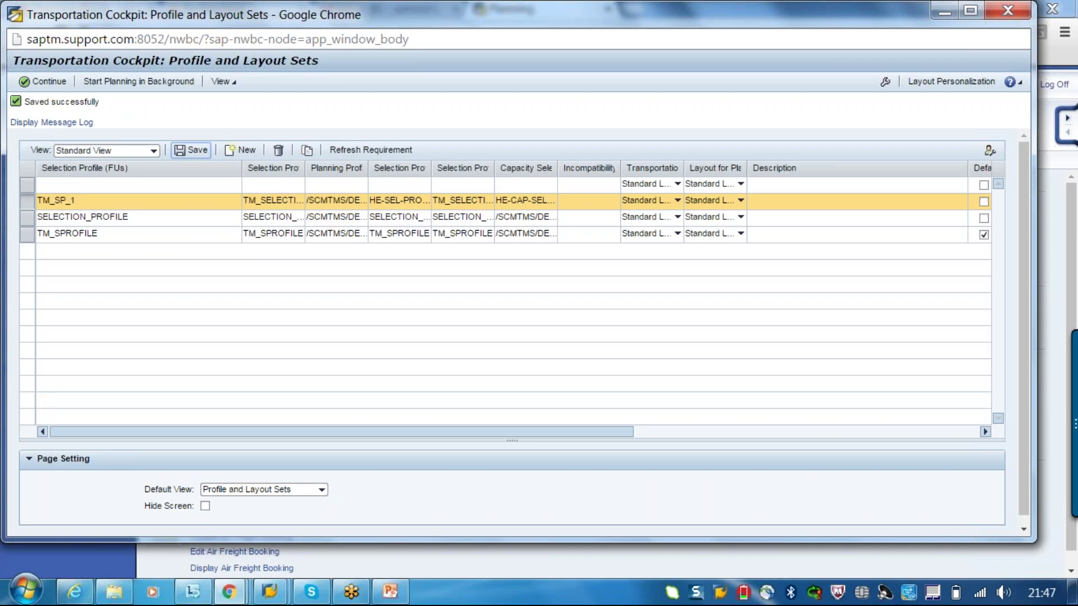
click(48, 82)
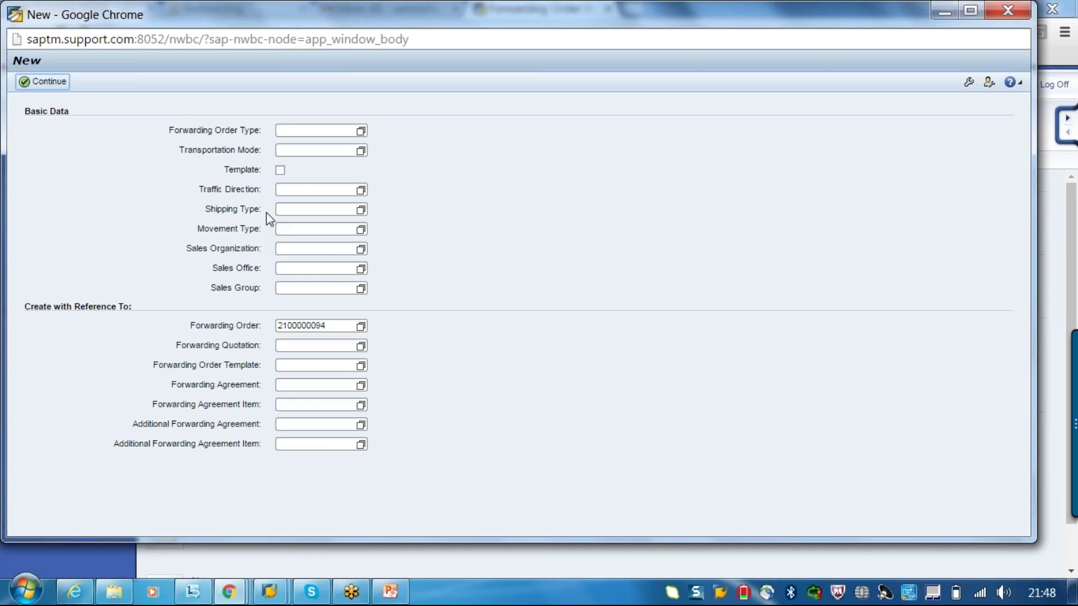
Step: Create a forwarding order from 3100 to CU302 with reference to an existing forwarding order, then save and close it
key(Return)
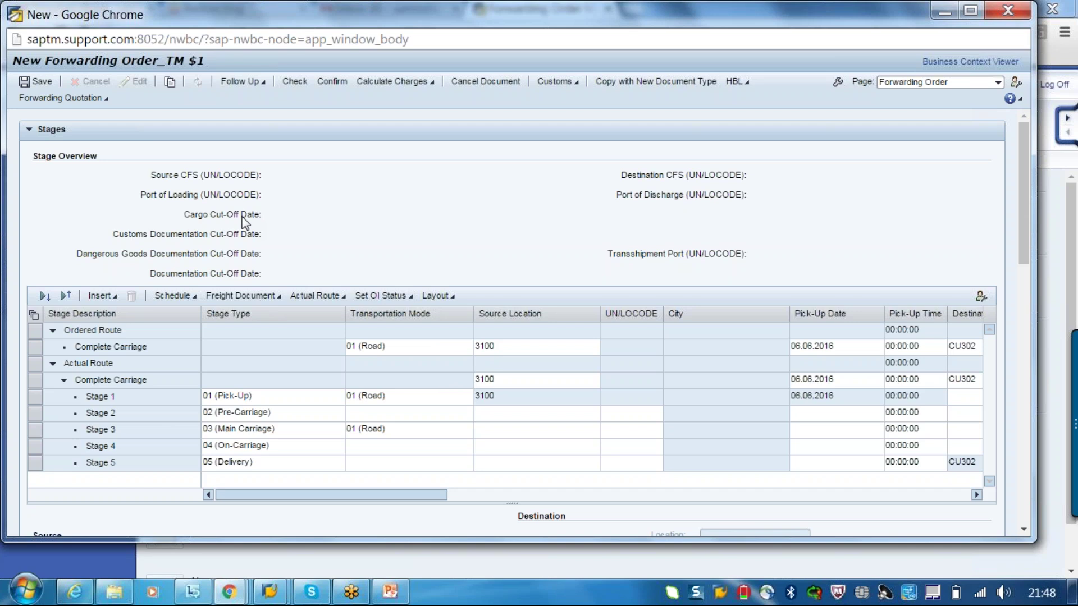
scroll(932, 486, down, 10)
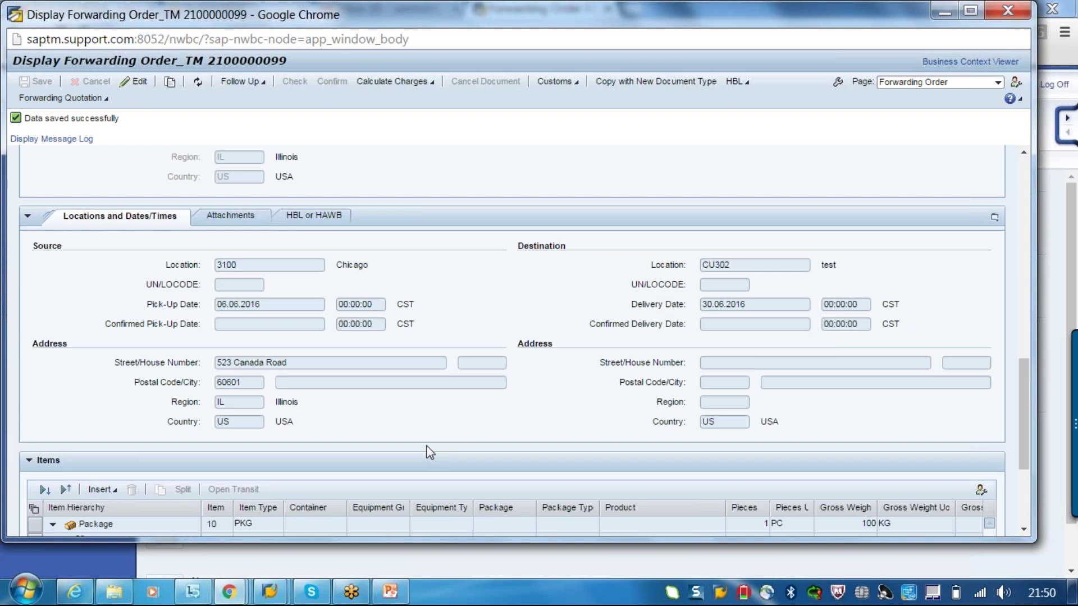
key(ctrl+w)
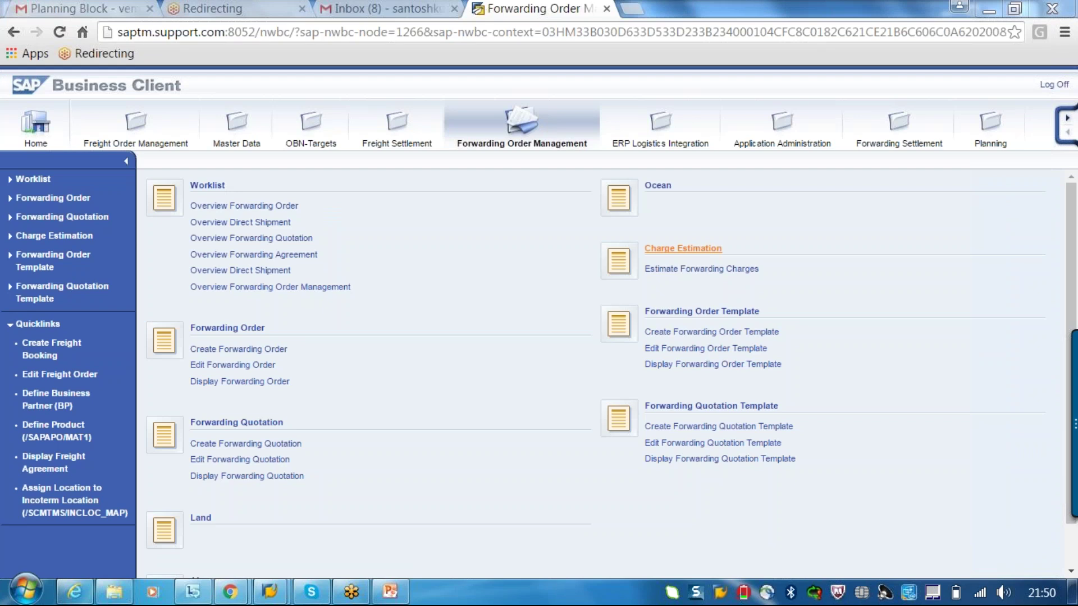
Step: Open the transportation cockpit with the TM_SP_1 set and check the requirement document of the listed freight unit
click(991, 129)
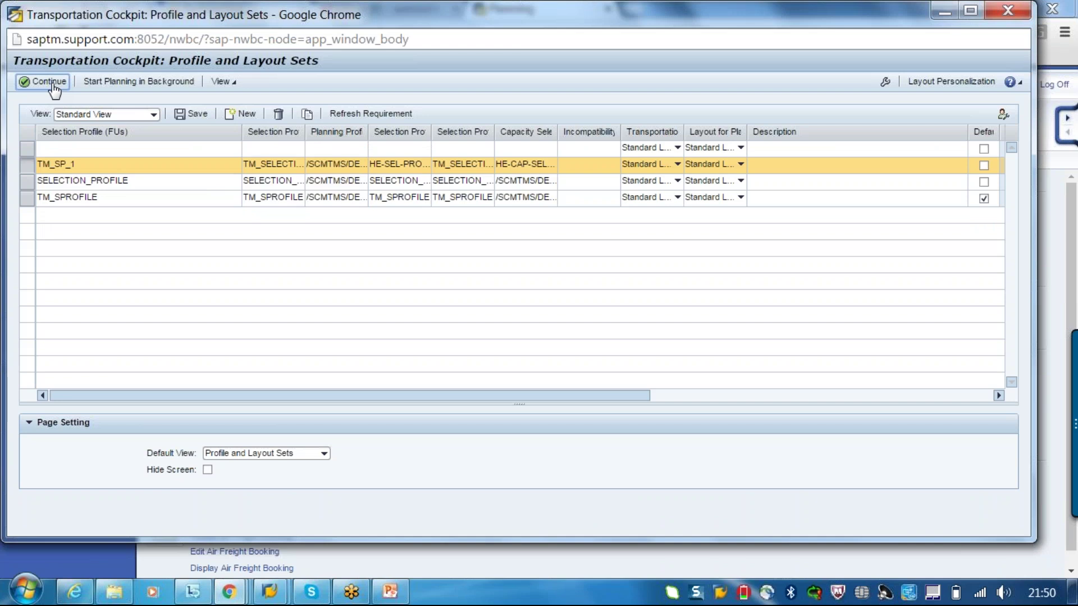
click(53, 84)
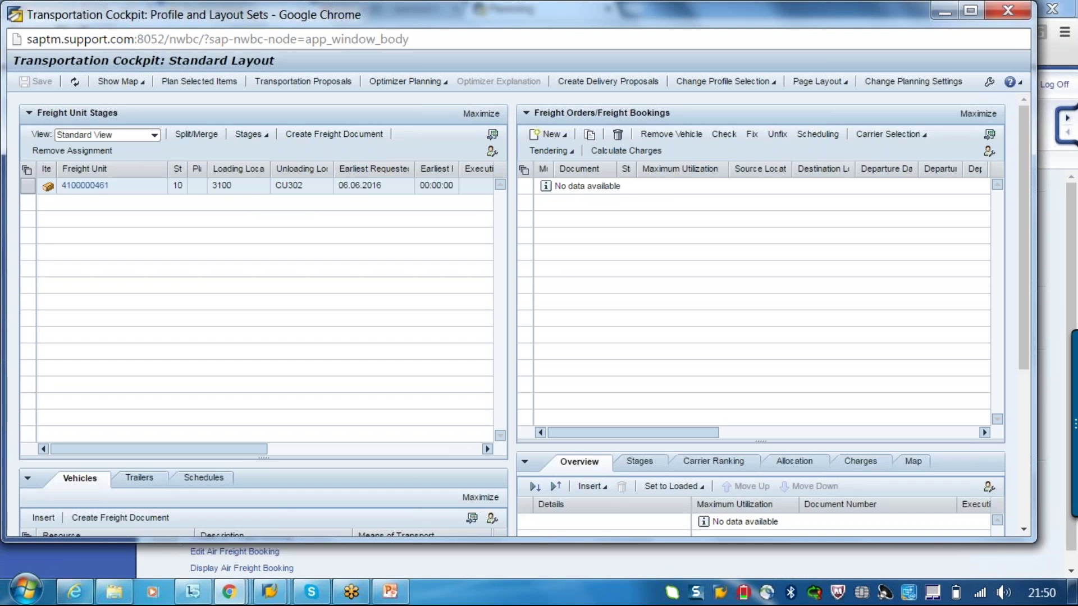
click(488, 449)
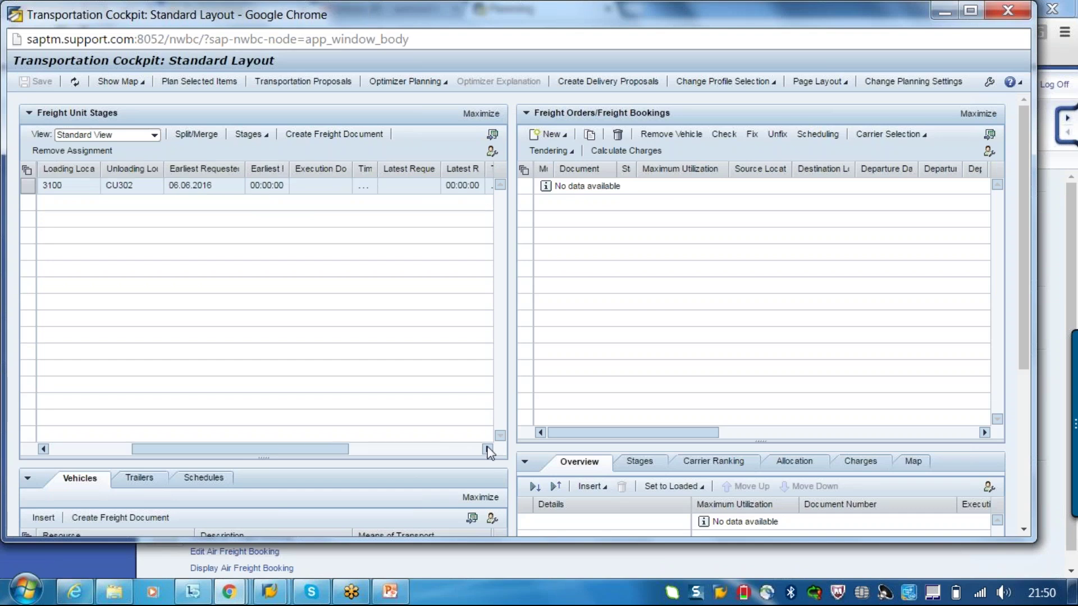
click(488, 449)
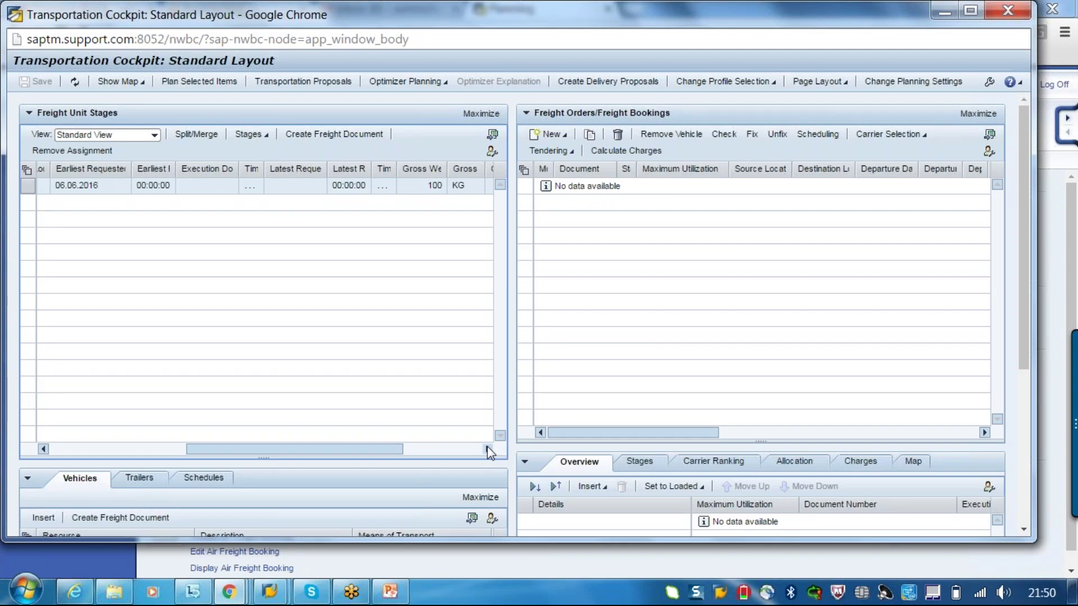
click(487, 449)
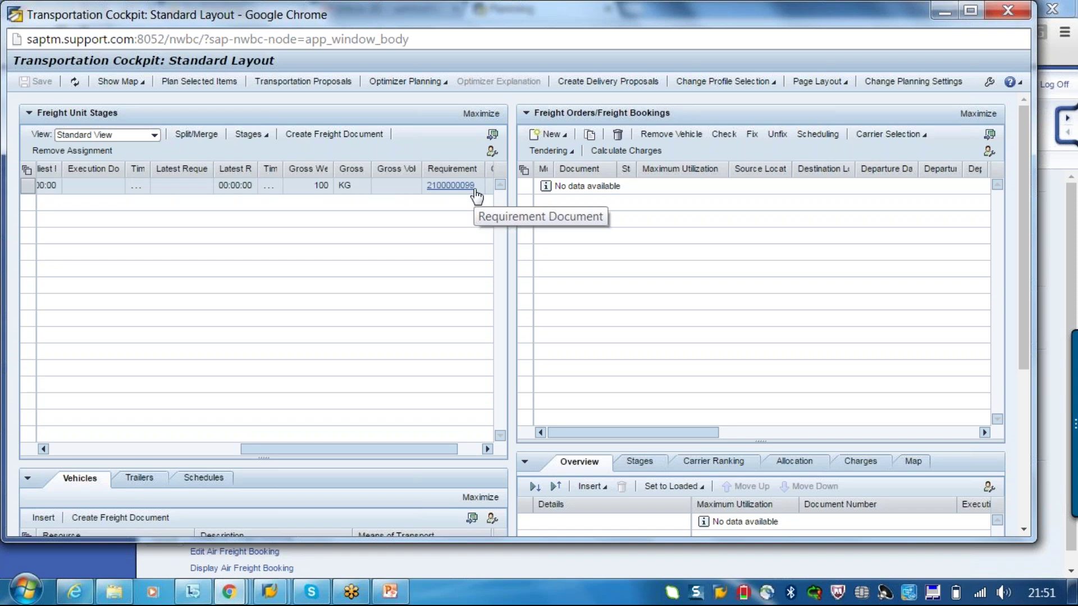
click(1011, 16)
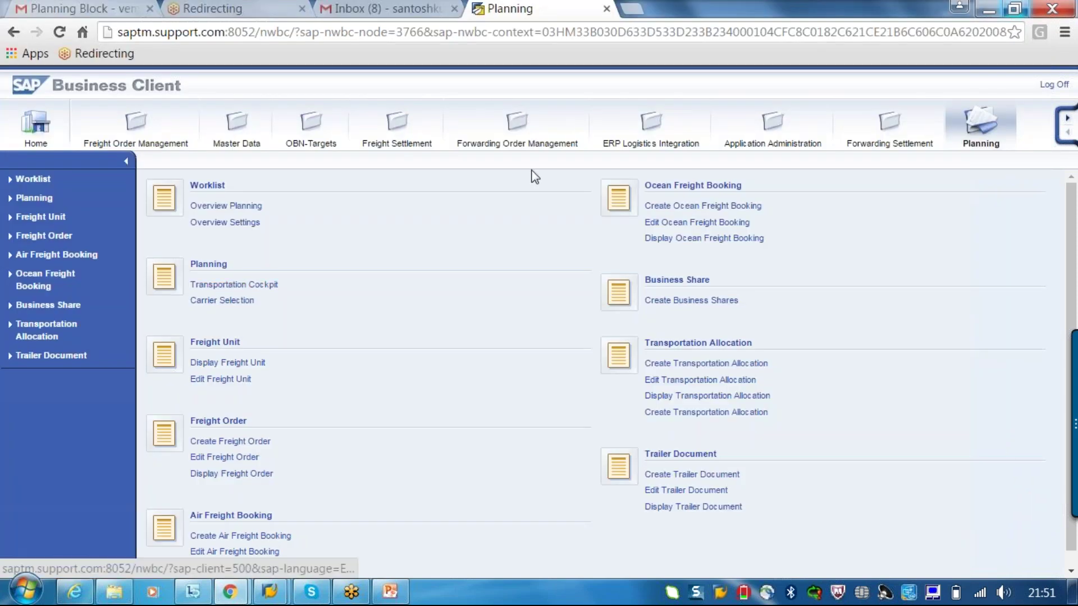
Step: Create geographical selection attributes GR_Selection profile_1 with description Geographical related for selection profile TM_SP_1
click(773, 214)
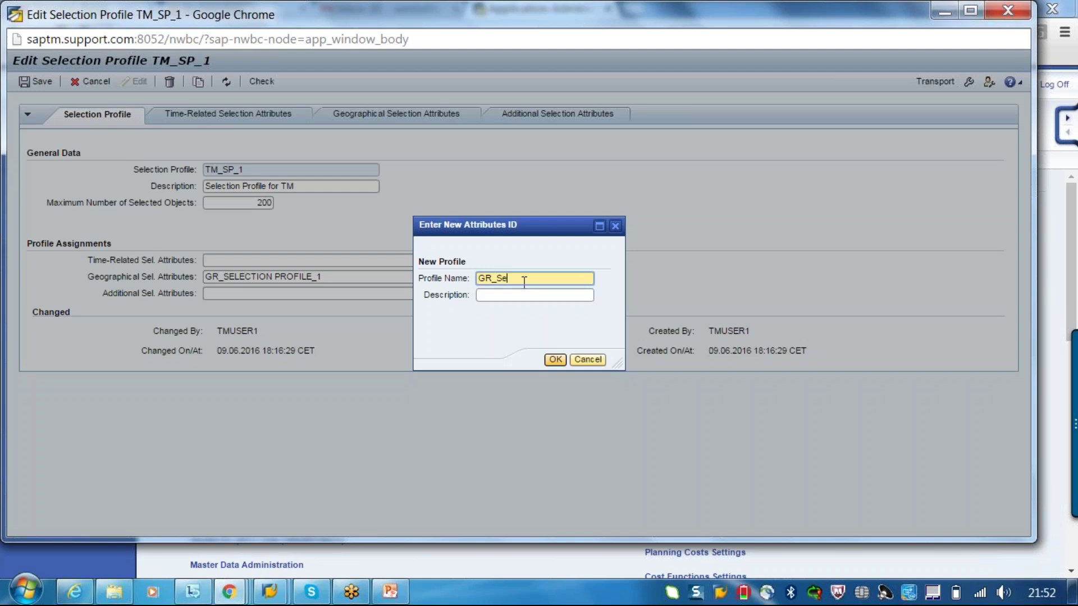
text(eographi)
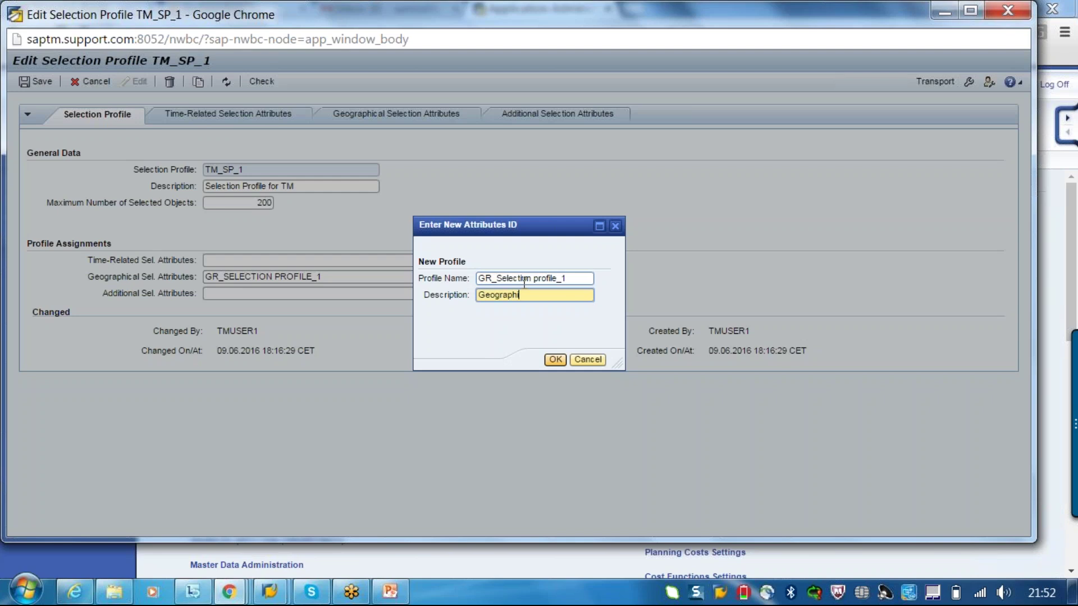
text(cal r)
key(Return)
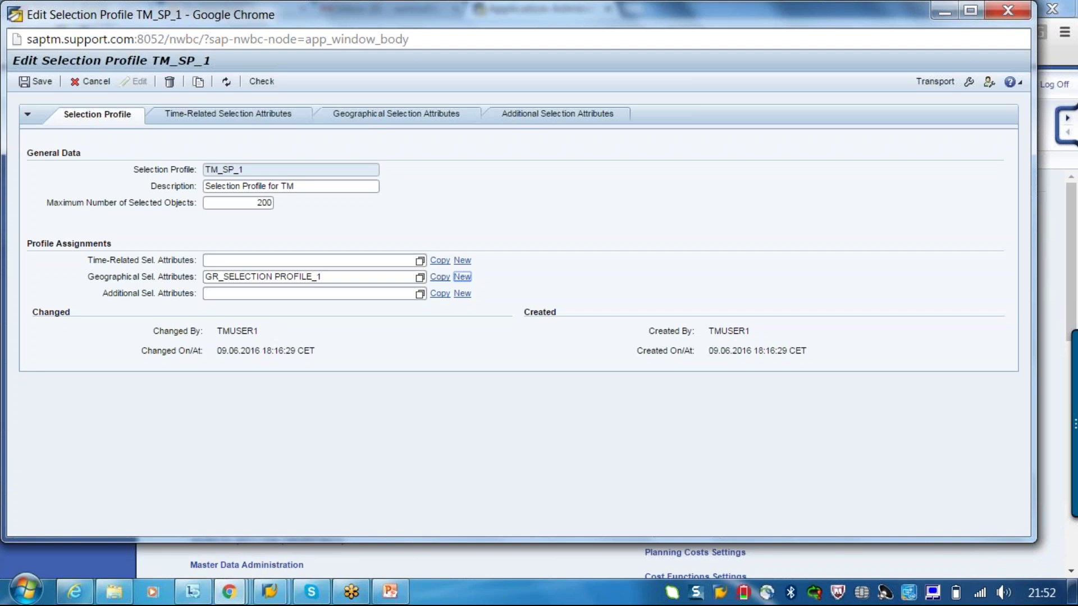
click(264, 120)
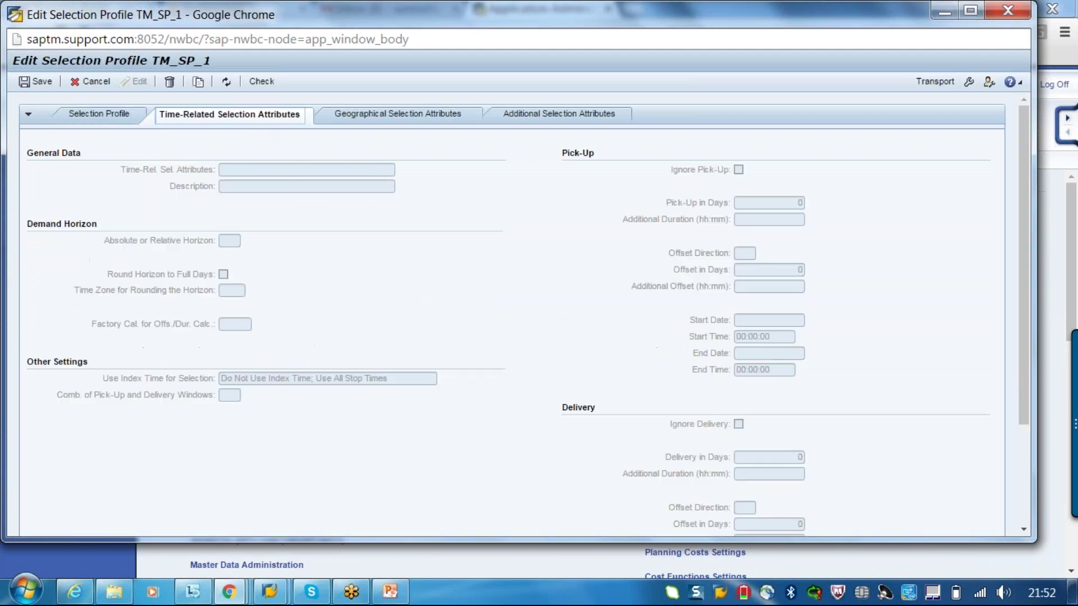
click(108, 117)
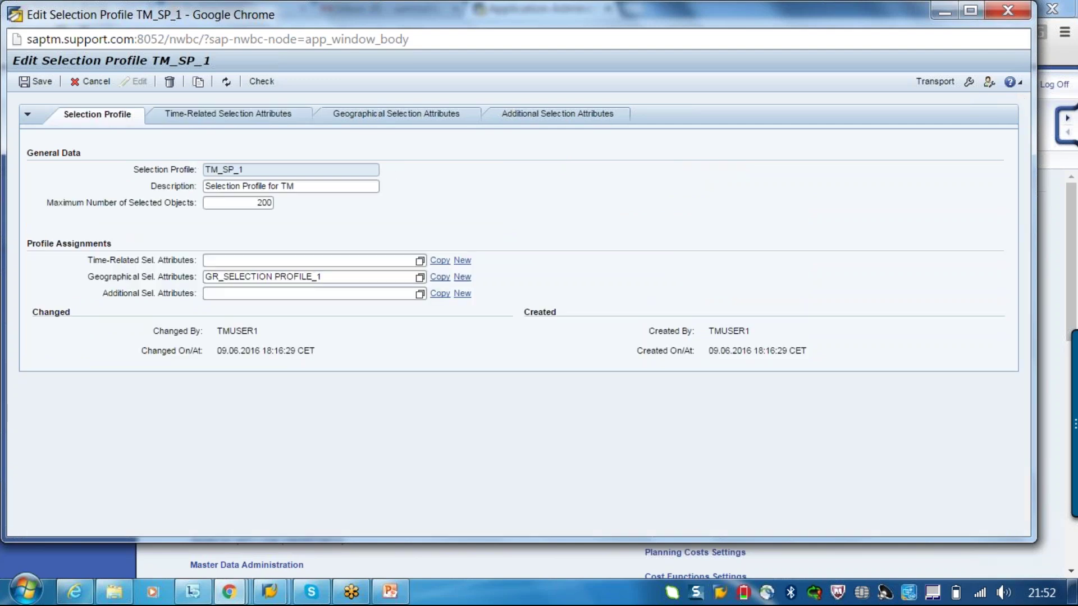
Step: Add source location 3100 to the geographical selection attributes with sign Inclusive and option =
click(396, 114)
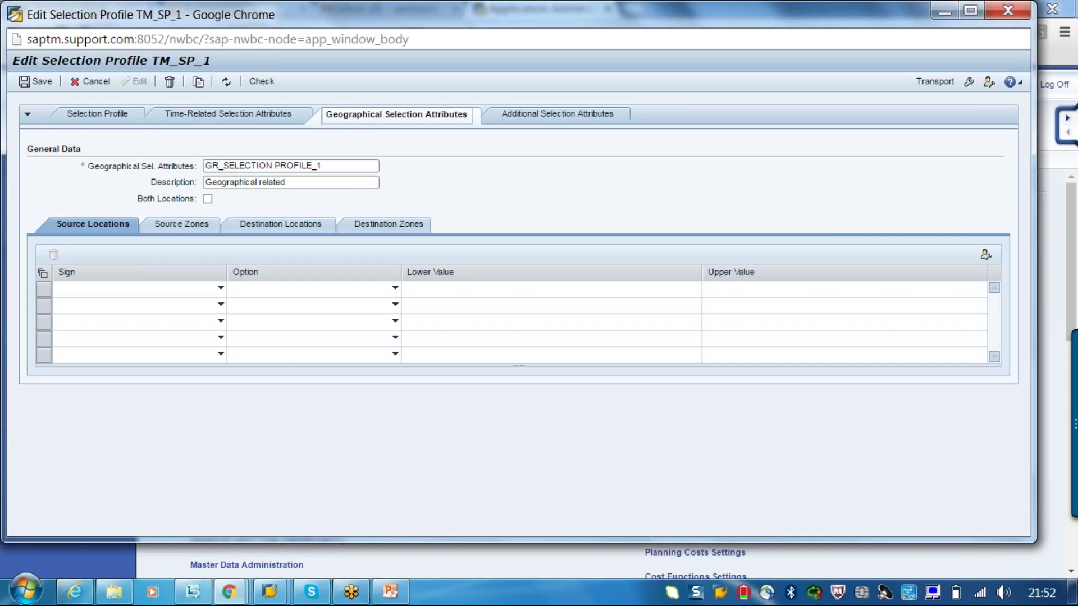
click(335, 165)
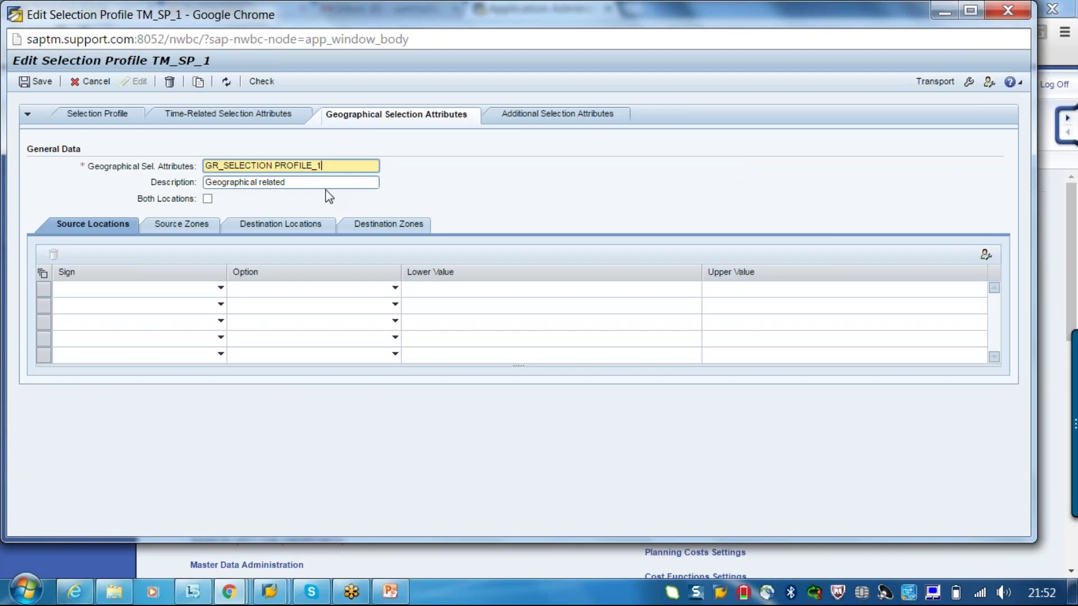
key(Tab)
click(98, 291)
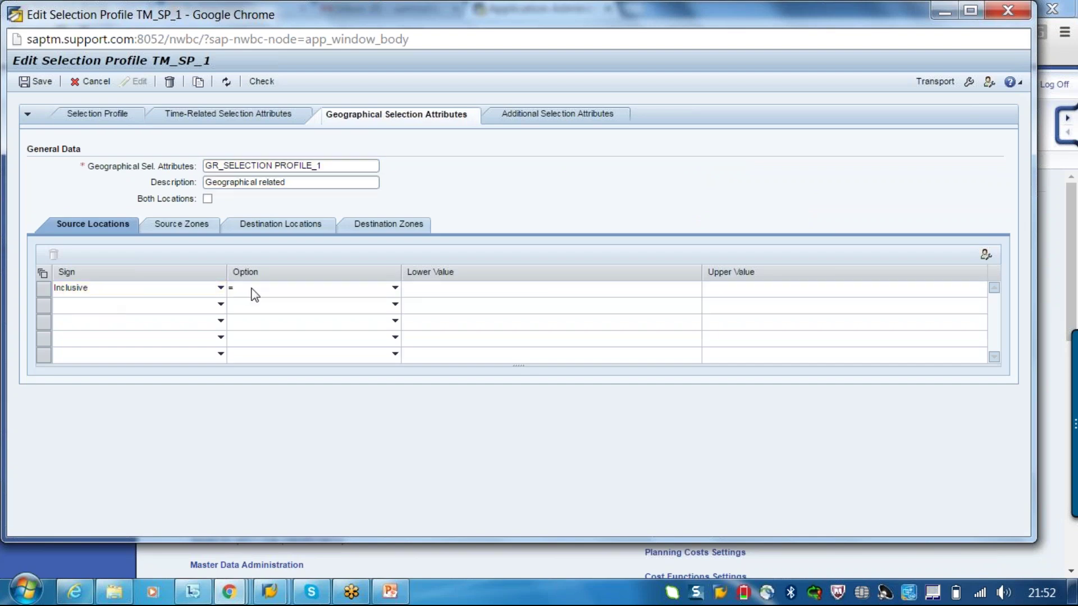
click(253, 291)
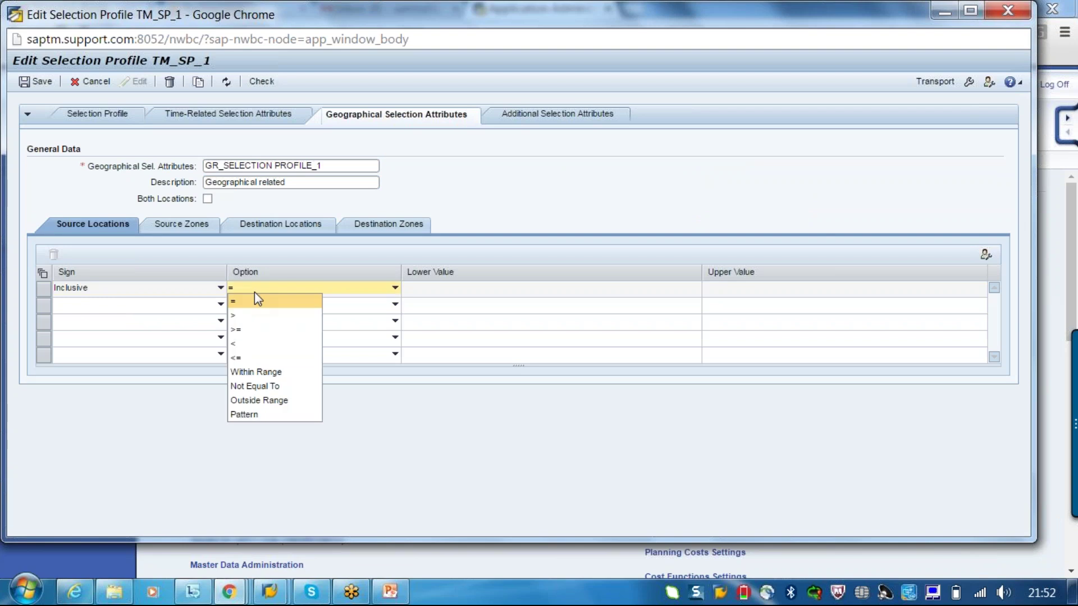
click(262, 308)
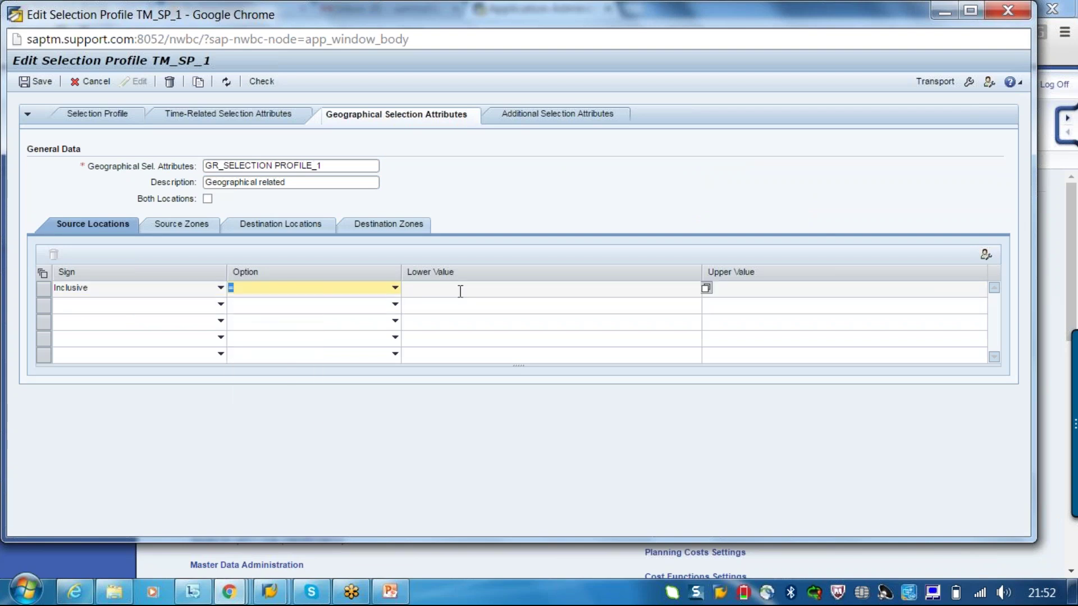
click(459, 290)
text(31)
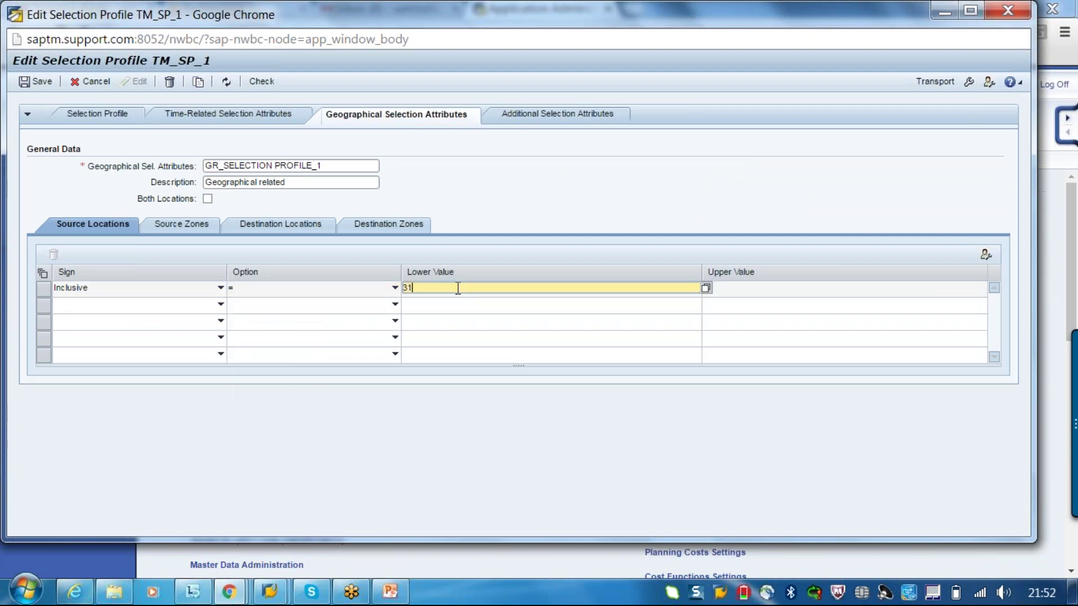
text(00)
double_click(413, 287)
Step: Add destination location CU302 to the geographical selection attributes with sign Inclusive and option =
click(267, 229)
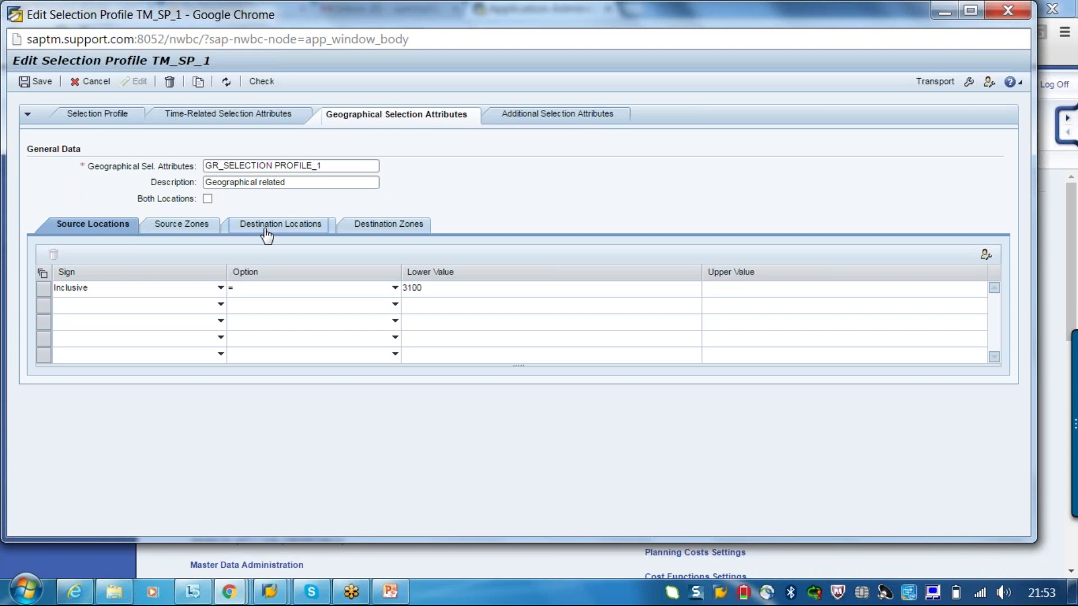
click(221, 288)
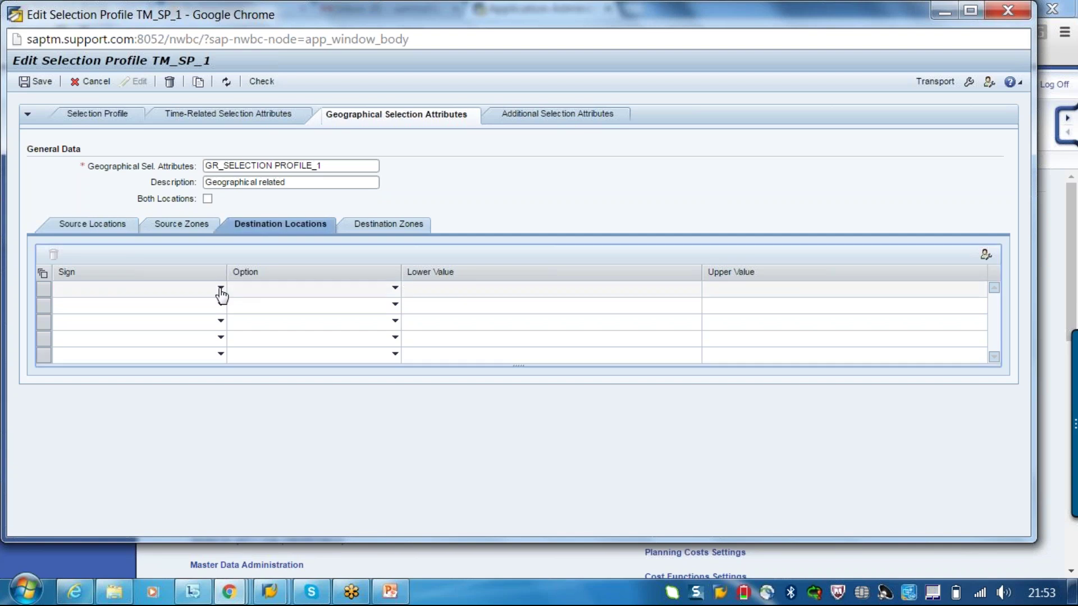
click(89, 304)
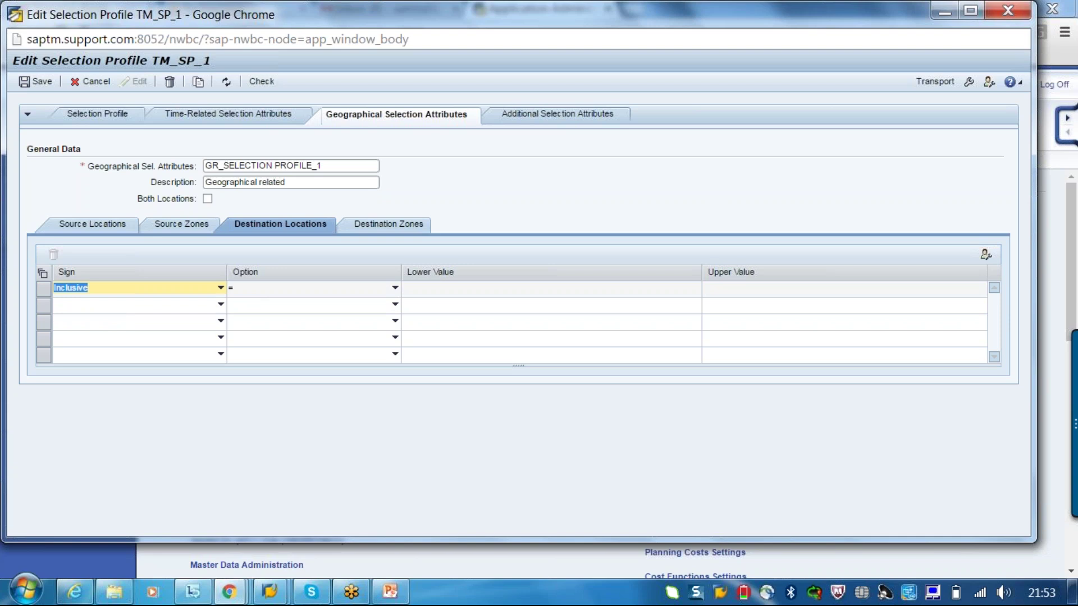
click(449, 293)
click(443, 288)
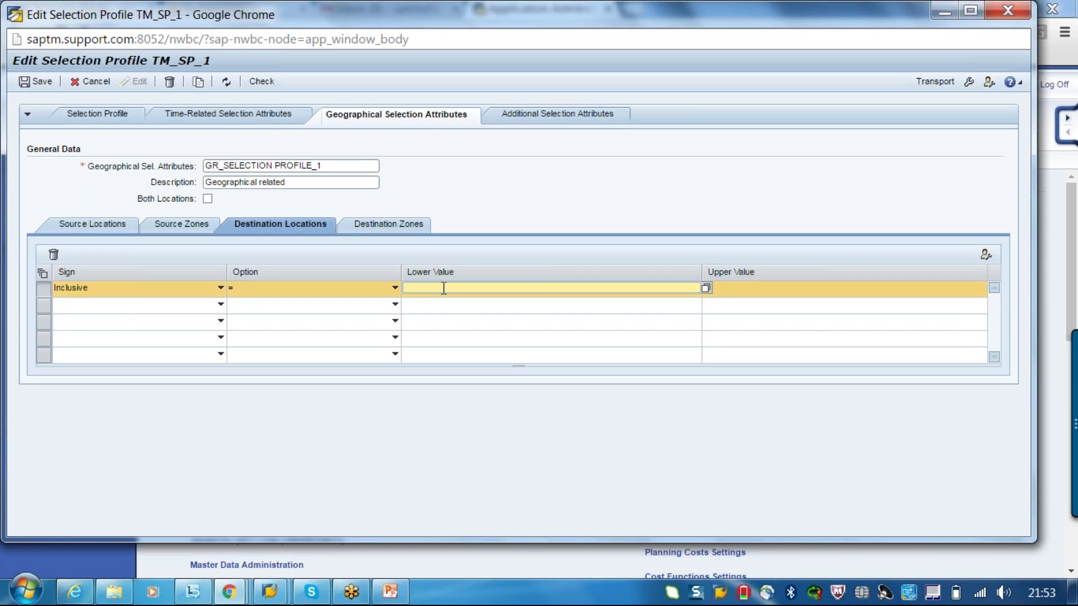
text(cu302)
key(Return)
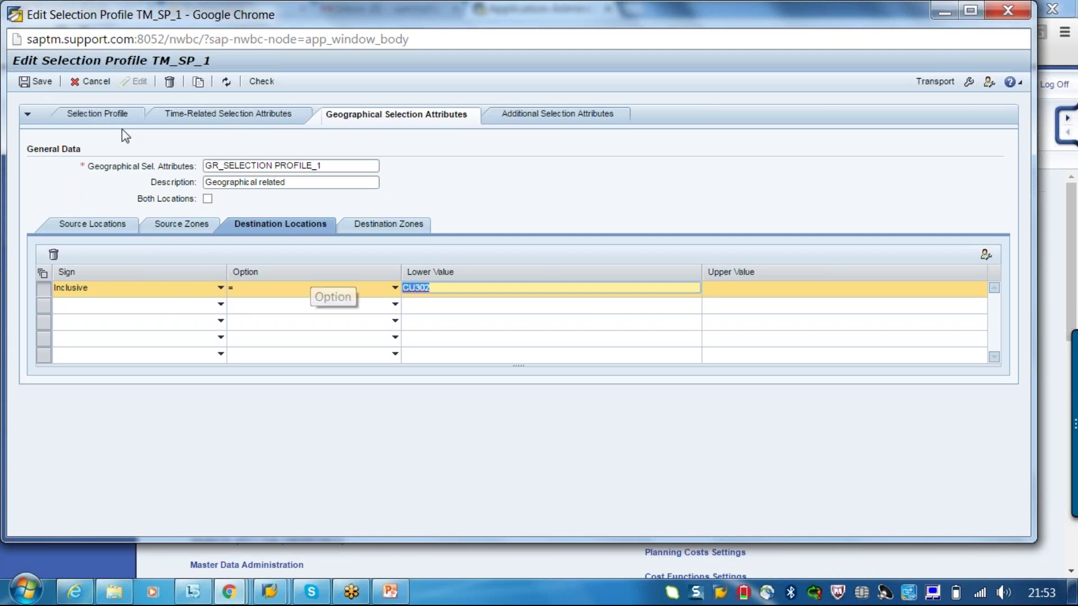
Step: Save selection profile TM_SP_1 and close its window
click(39, 83)
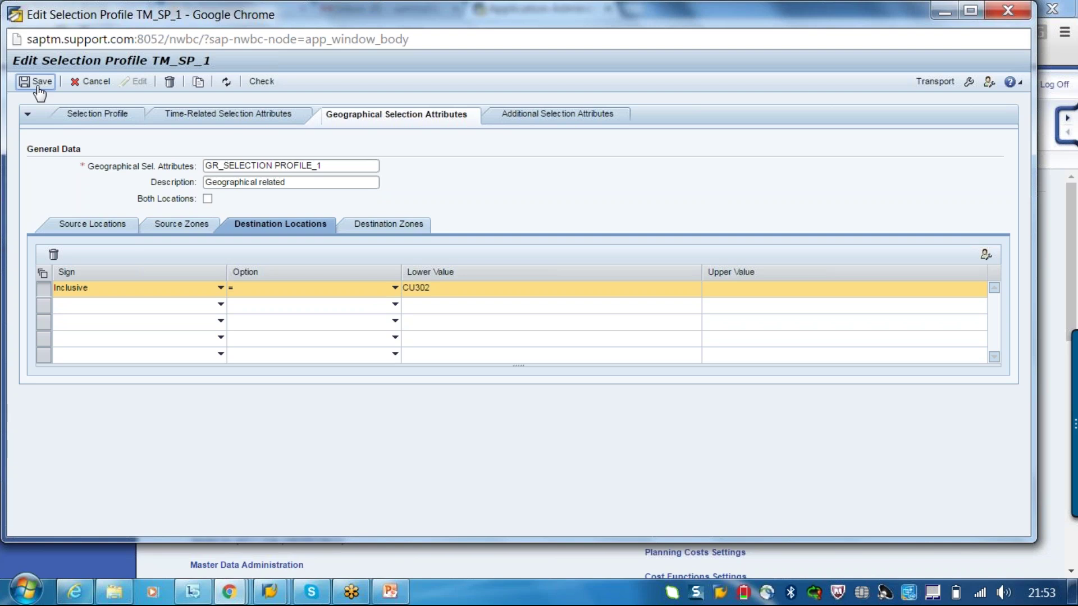
click(37, 83)
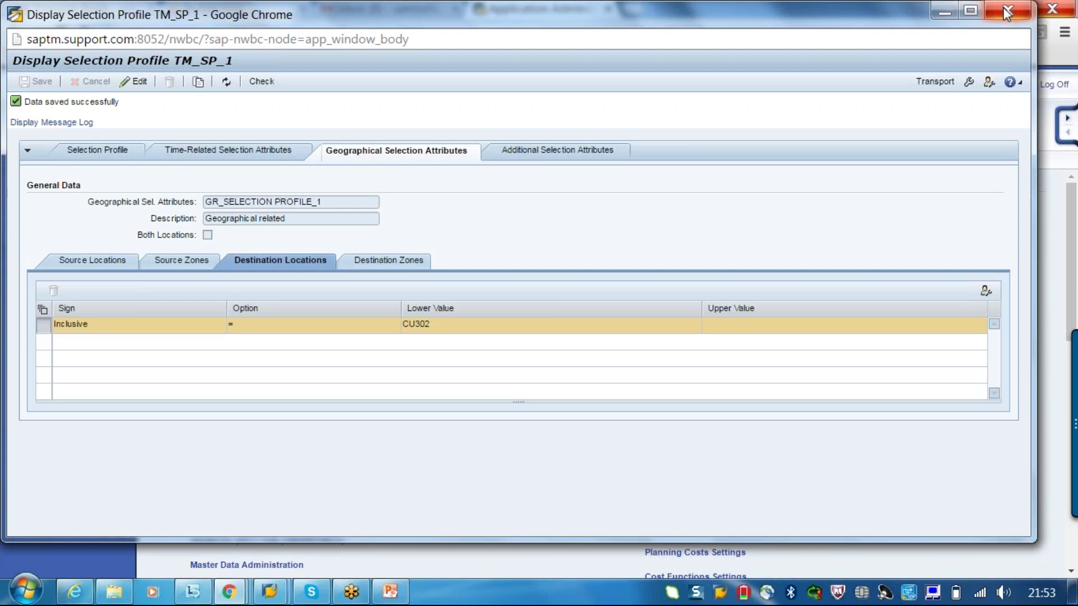
click(1006, 11)
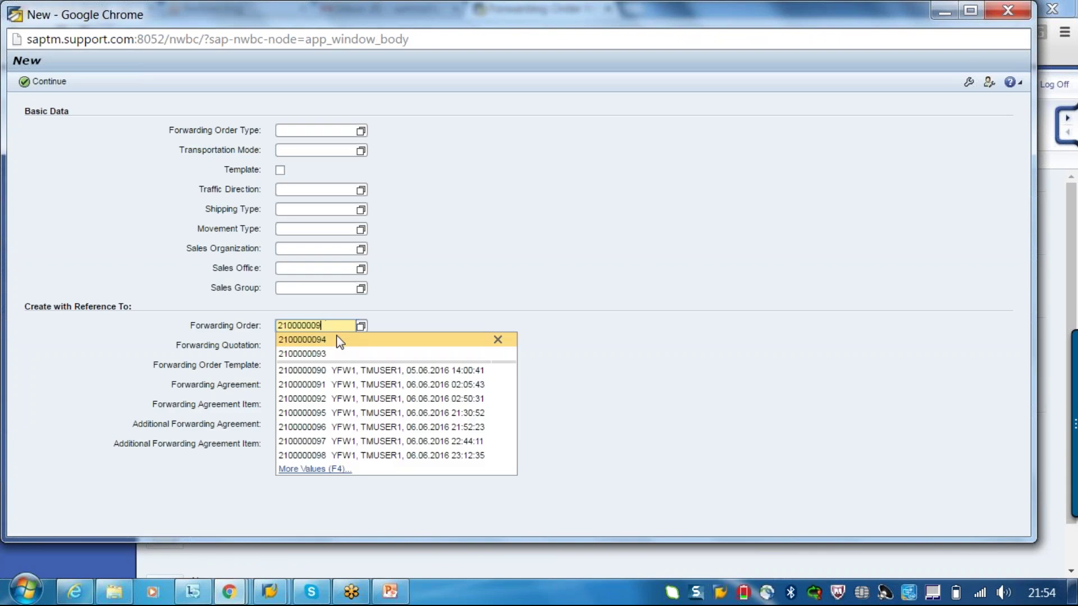
Step: Create a forwarding order with reference to the existing forwarding order and review its stages from 3100 to CU302
click(336, 340)
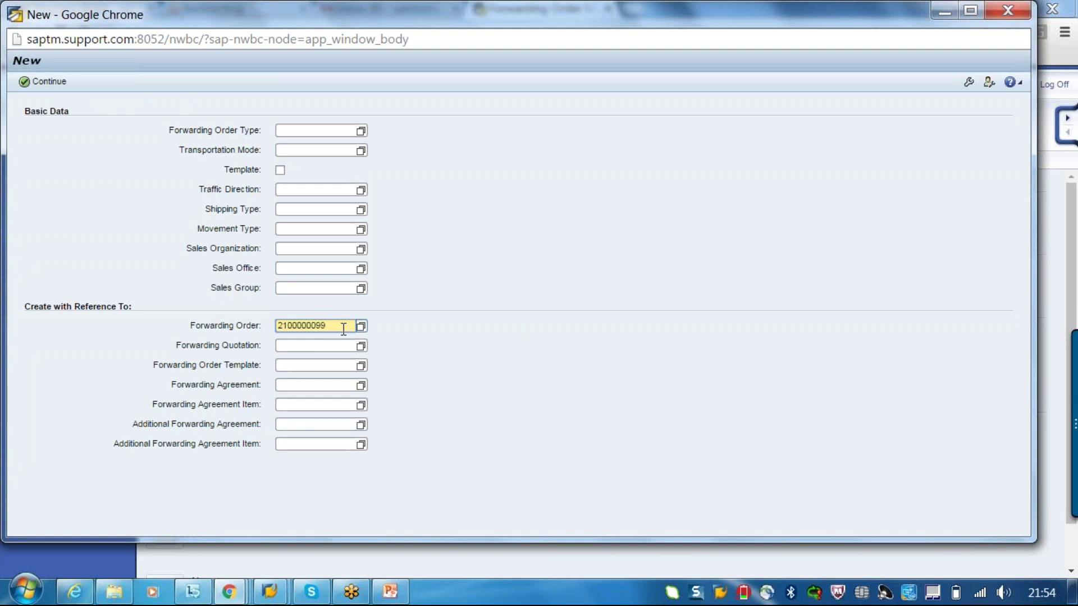
key(BackSpace)
key(BackSpace)
text(99)
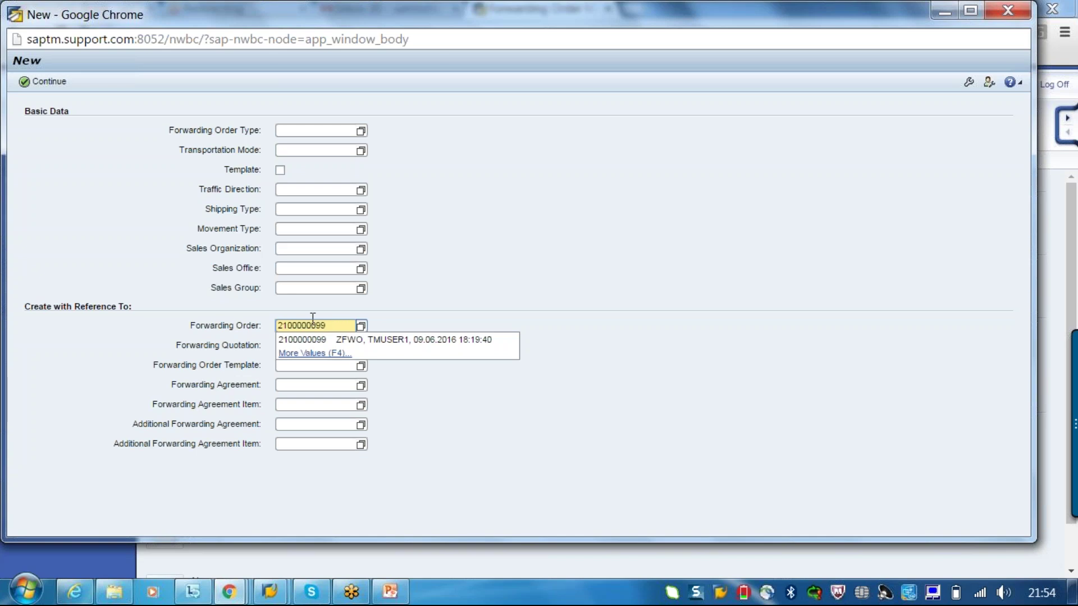
click(48, 84)
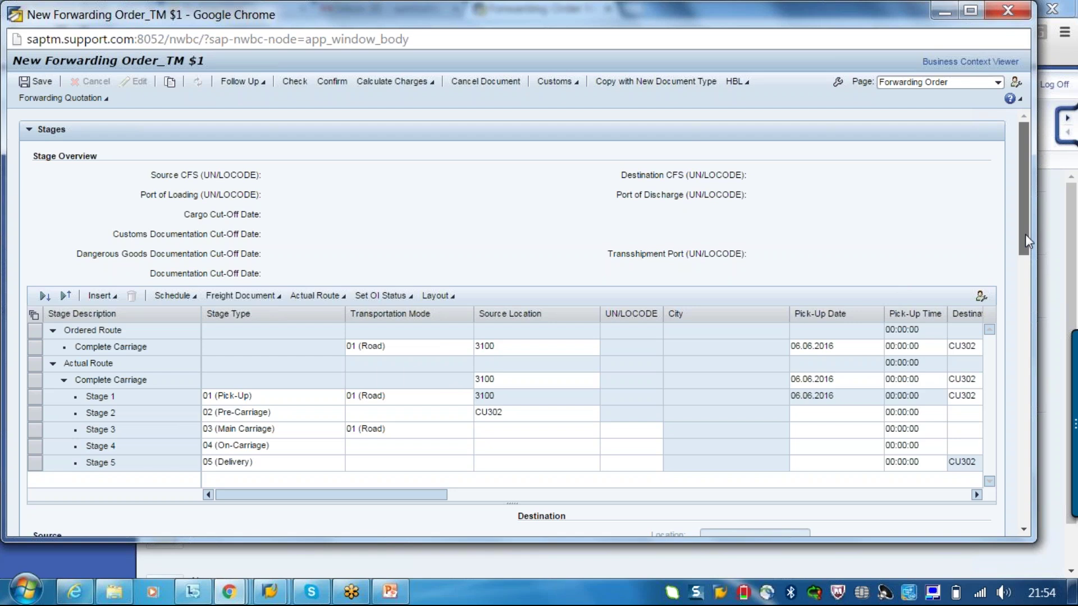
scroll(1026, 236, down, 1)
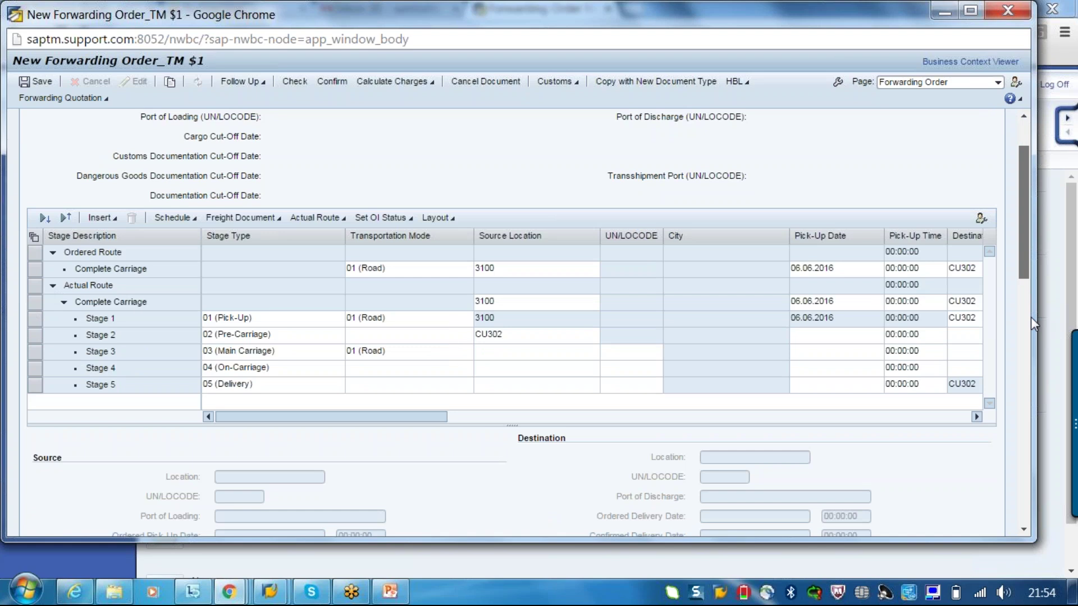
scroll(1031, 317, down, 3)
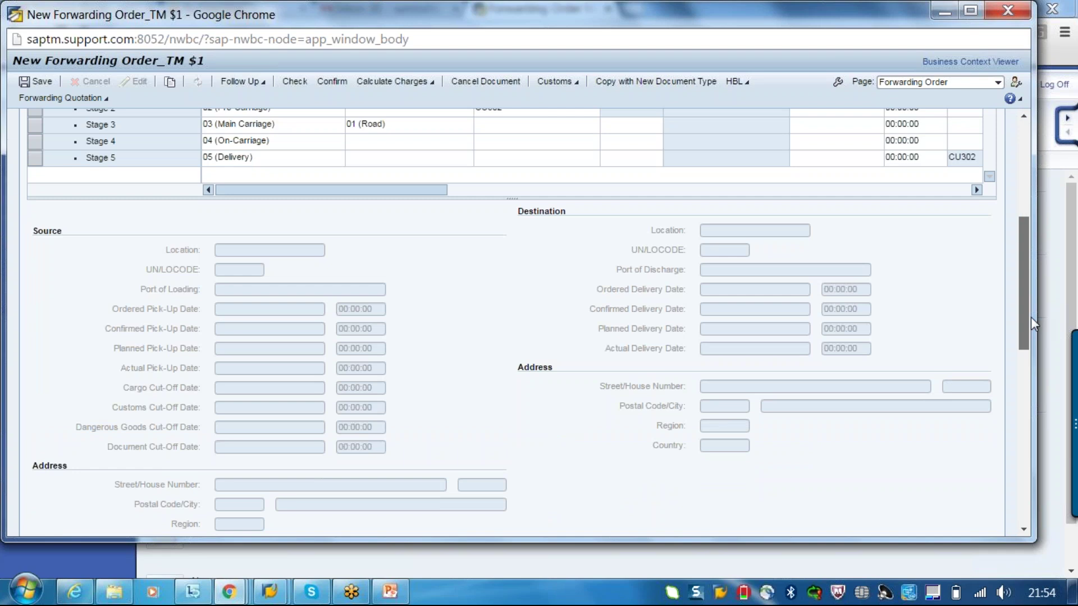
Step: Look through the freight unit stages selected in the transportation cockpit and compare their loading and unloading locations
mouse_move(235, 598)
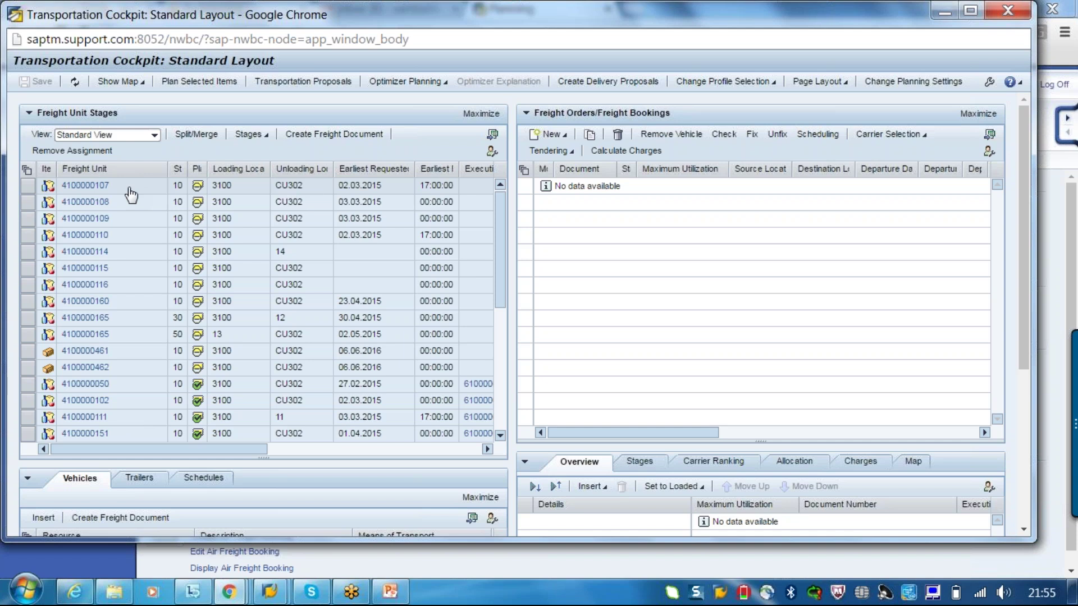
click(501, 416)
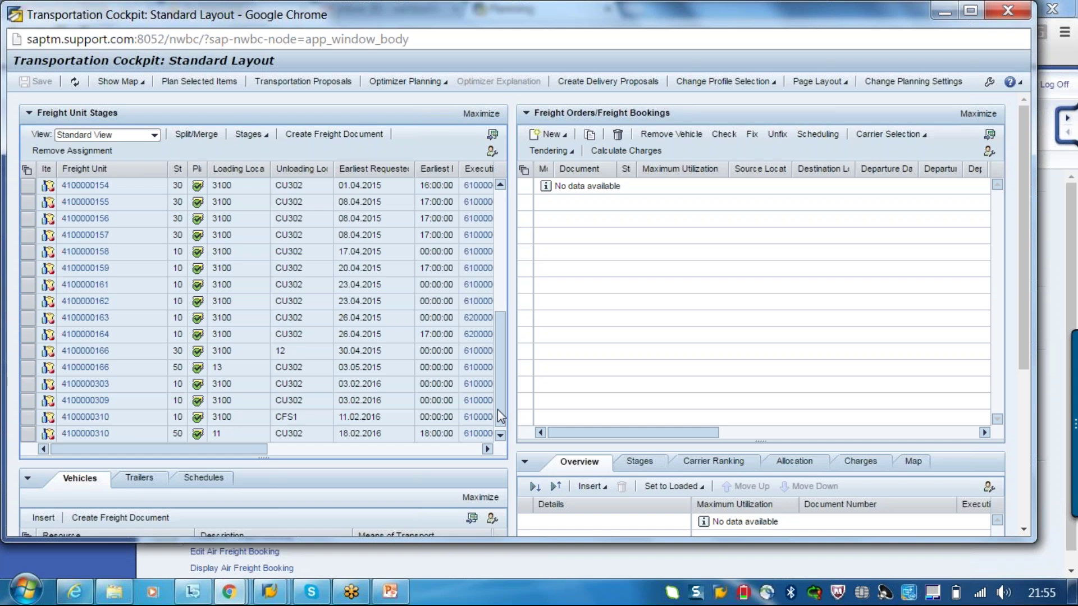
scroll(497, 410, up, 5)
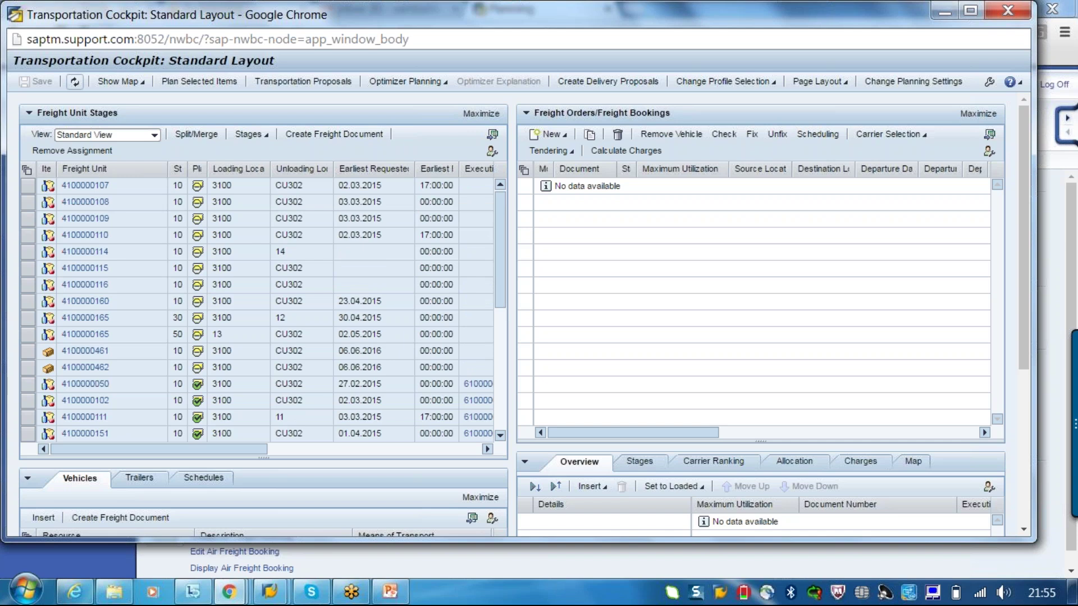
Step: Open the planning settings, return to the cockpit and find the freight units dated 06.06.2016 in the list
click(883, 88)
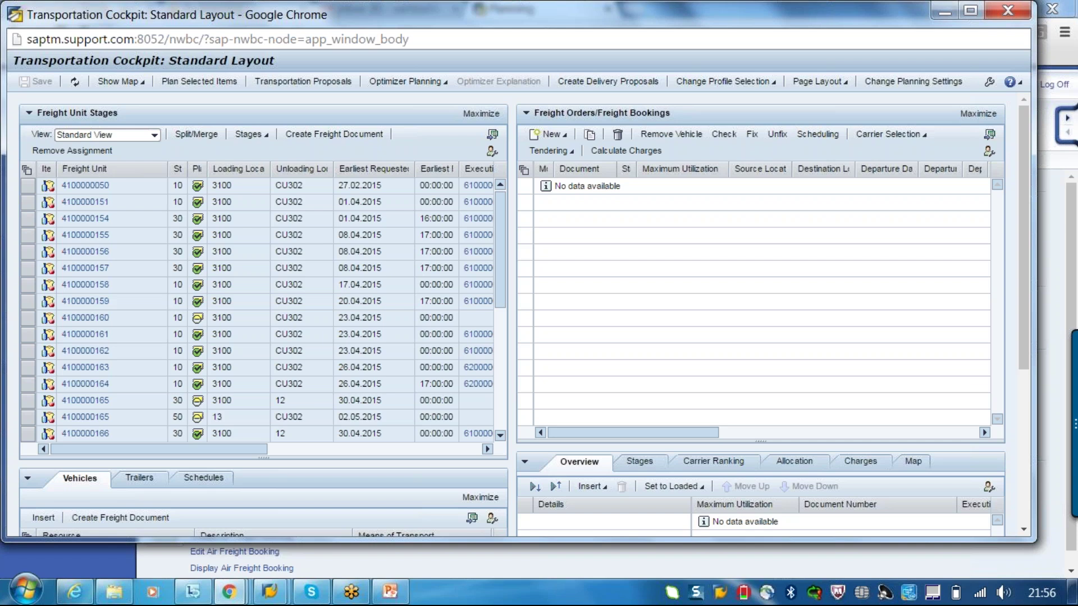
click(499, 436)
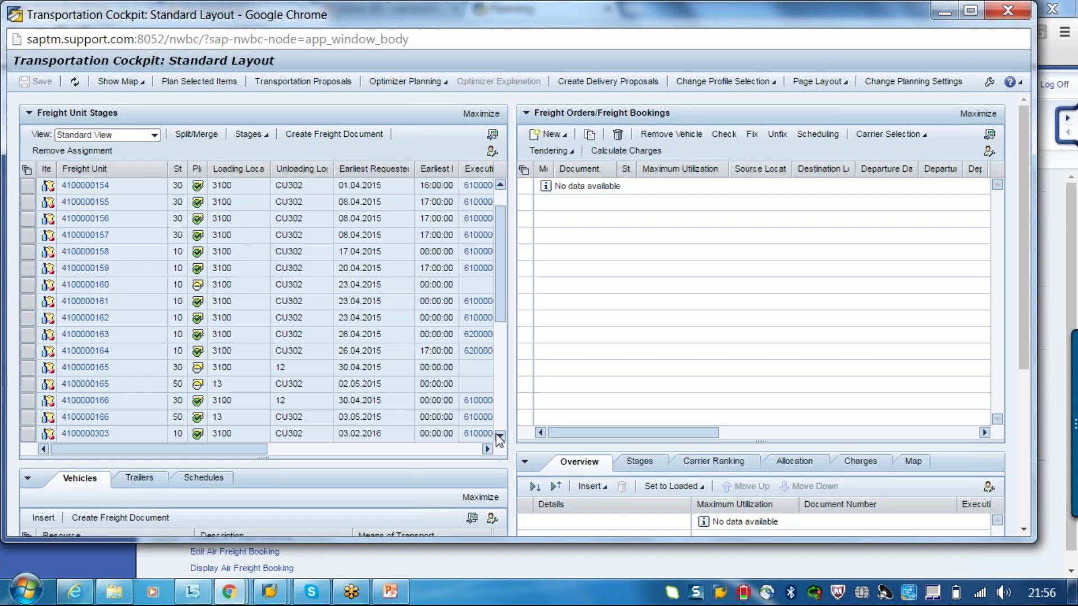
scroll(499, 440, down, 2)
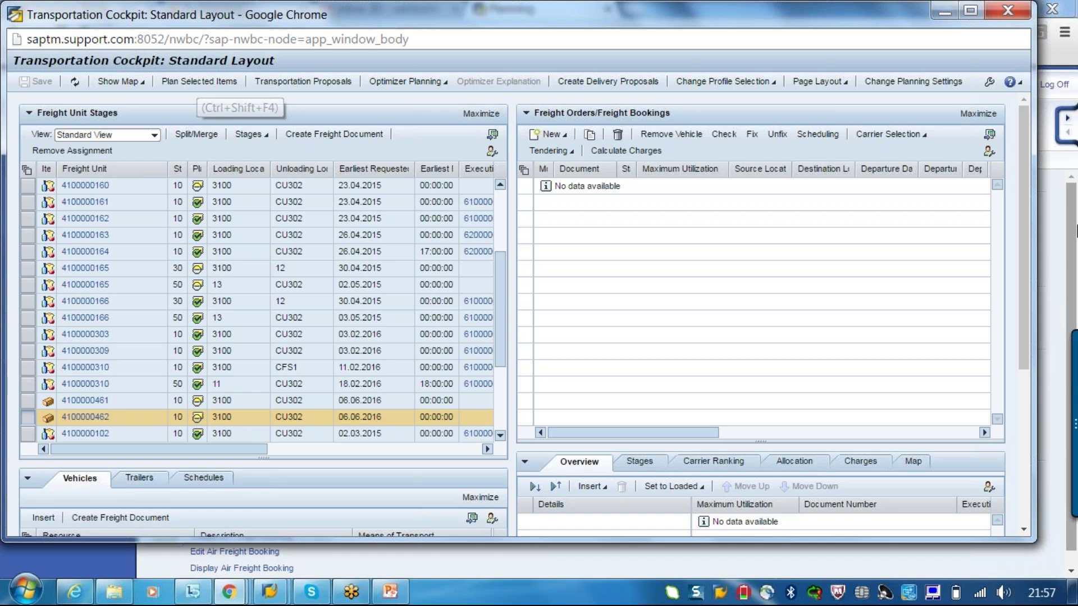
Step: Plan the second freight unit dated 06.06.2016 from 3100 to CU302 as a road freight order and save it
scroll(1029, 244, down, 1)
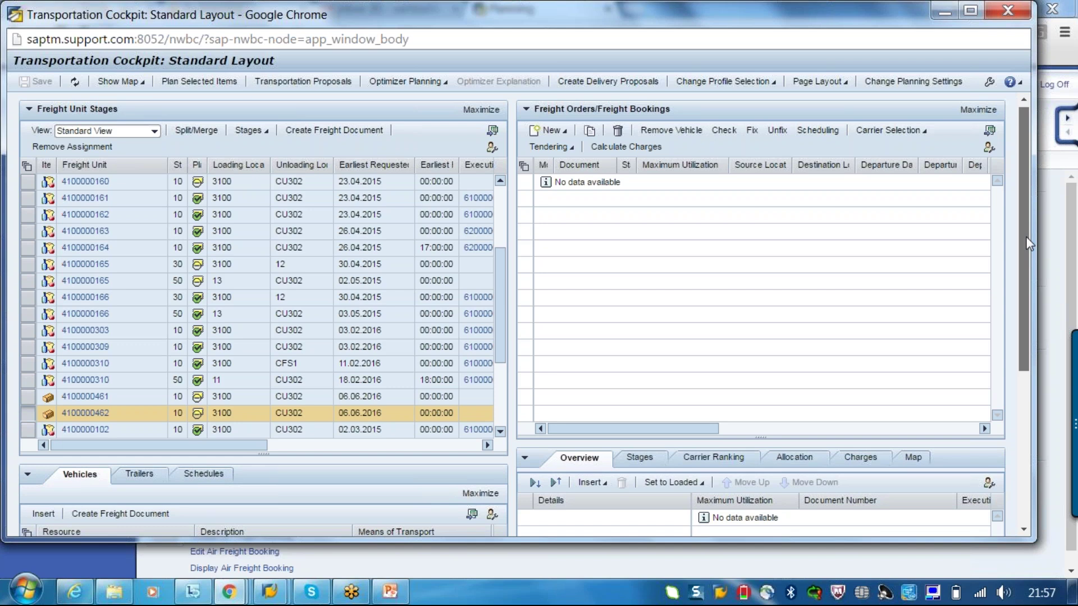
scroll(1029, 244, up, 1)
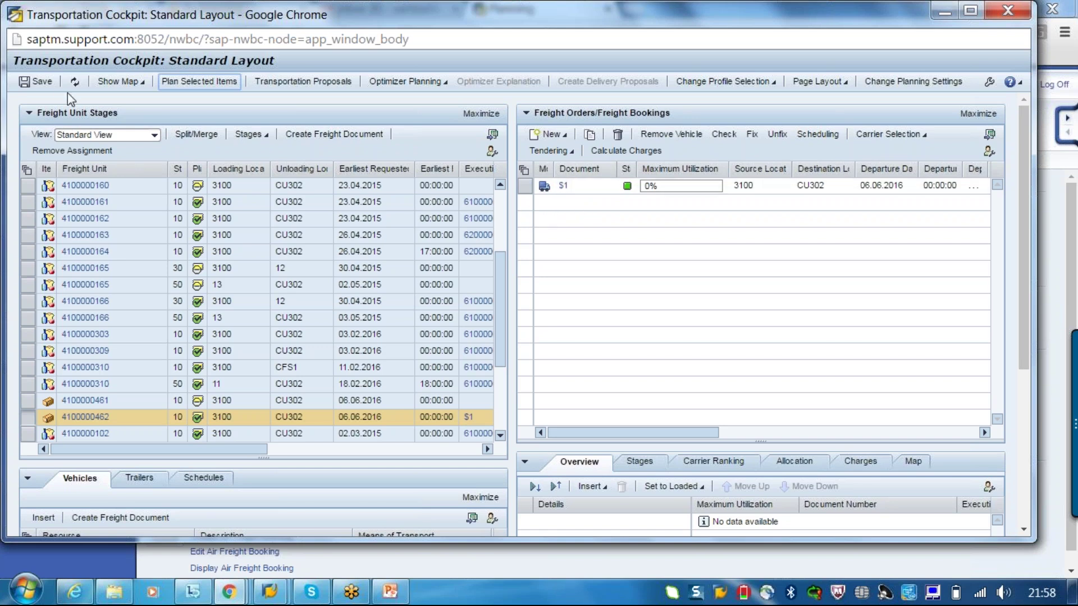
click(47, 85)
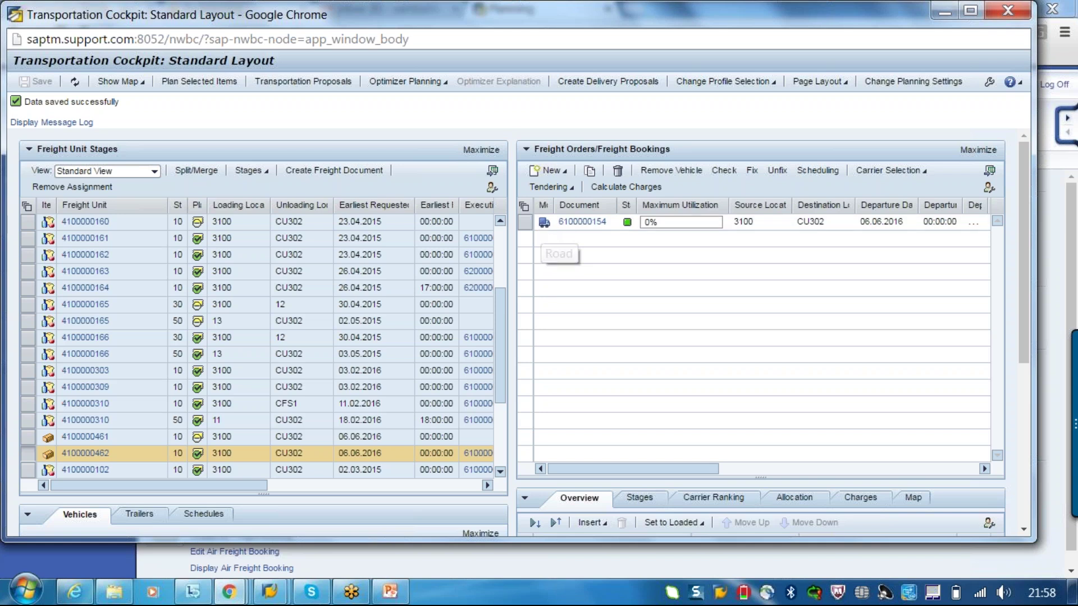
Step: Close the transportation cockpit and switch to the PLANNING.pptx presentation in PowerPoint
click(1008, 11)
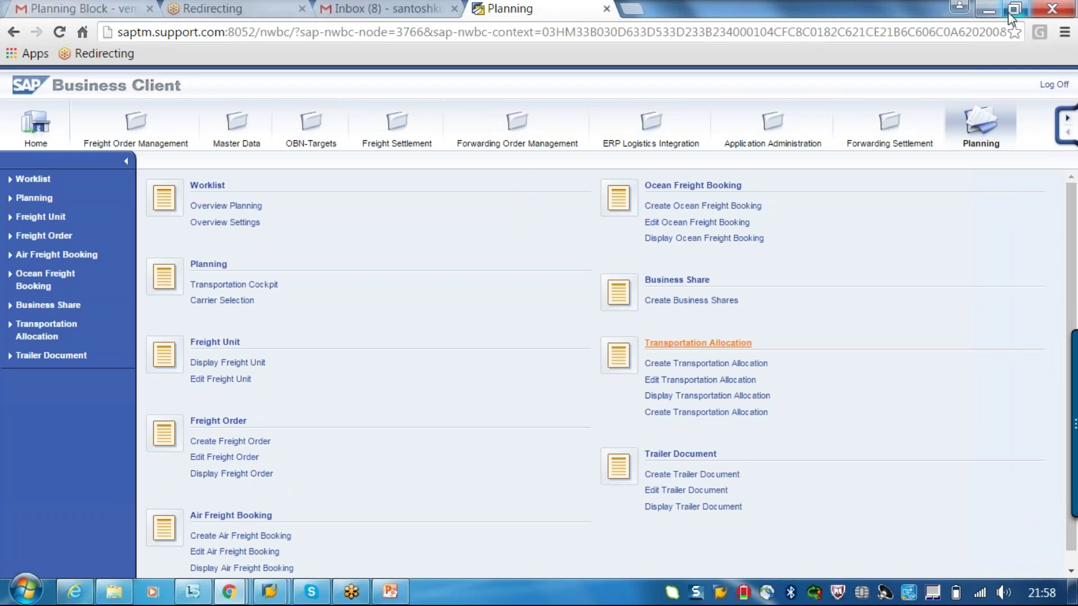
click(397, 594)
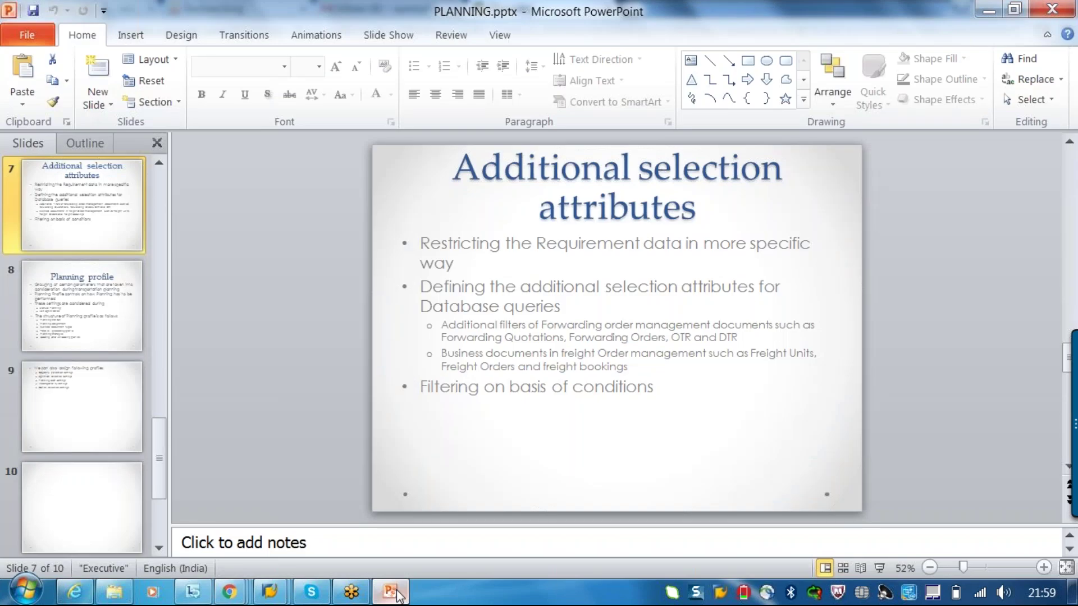
Step: Start the slide show and show the Planning profile slide
key(F5)
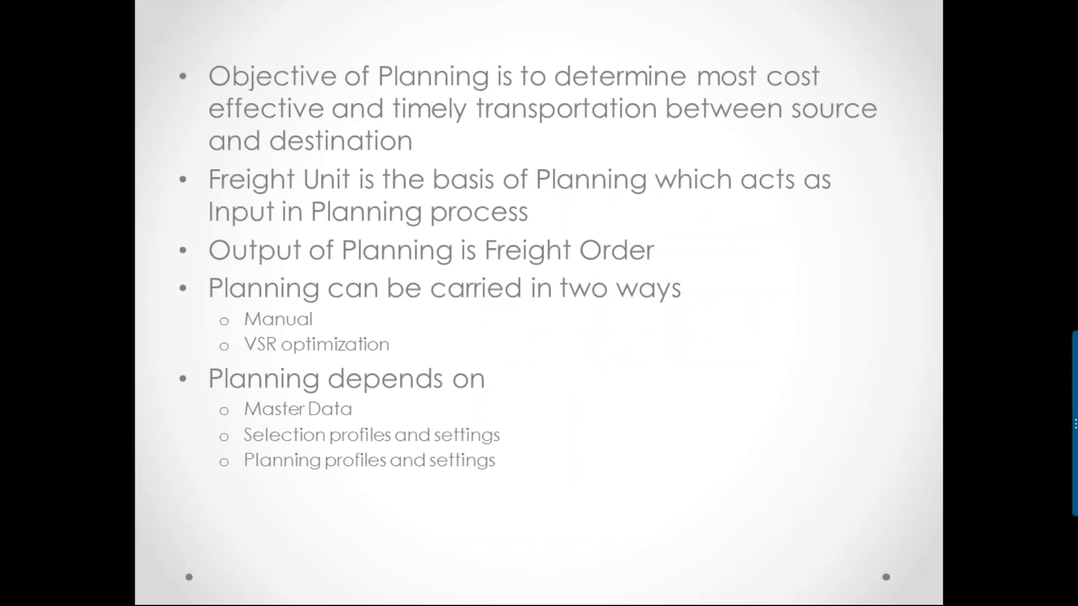
key(Right)
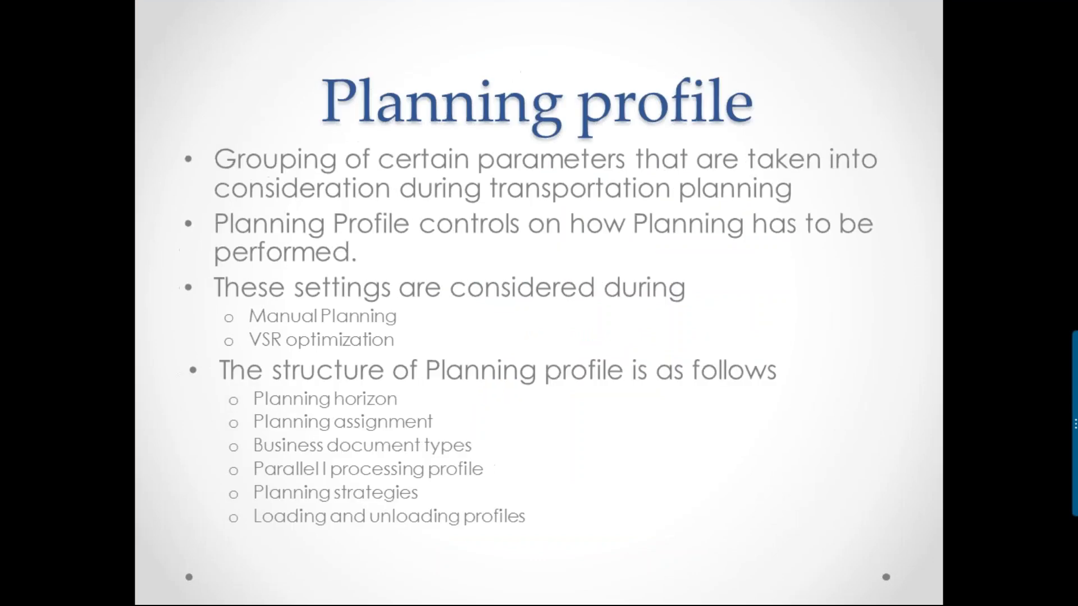
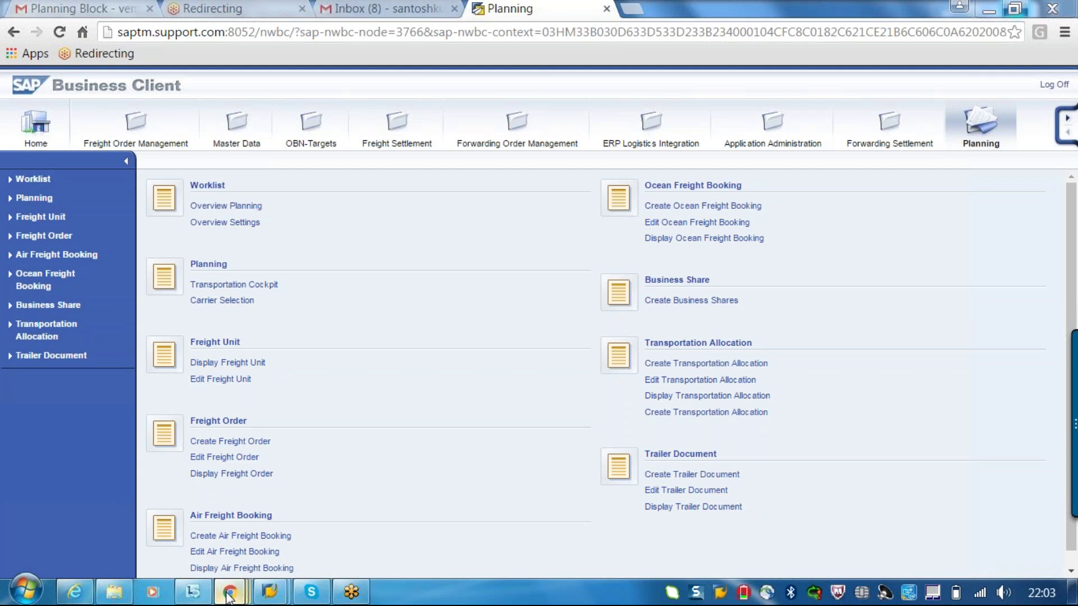
Step: Switch to the SAP Business Client windows in Chrome and assign transport request TMSK900080 to a new planning profile
mouse_move(228, 597)
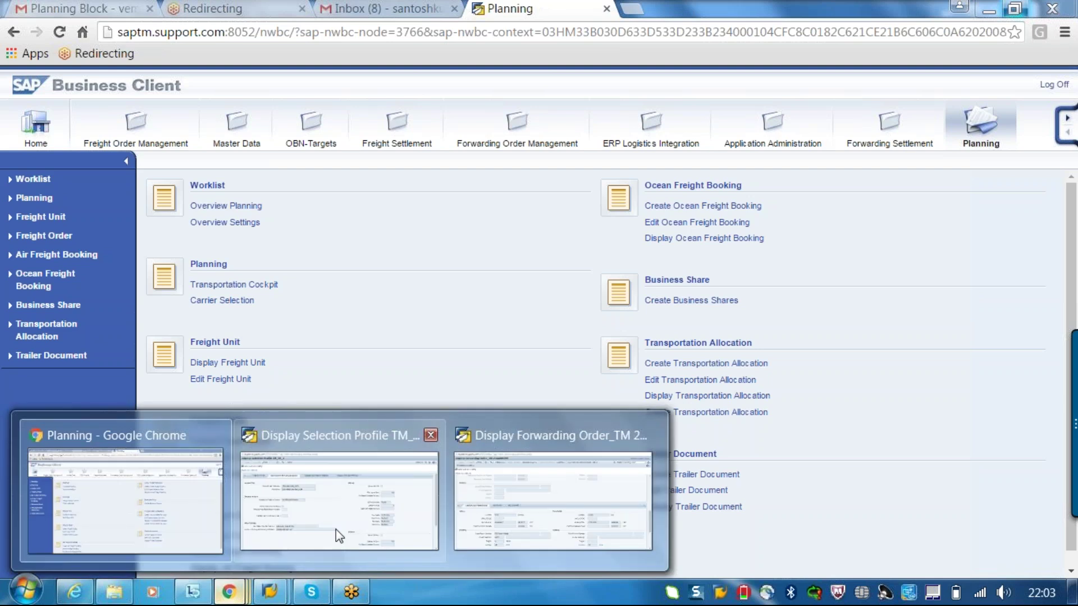
click(336, 530)
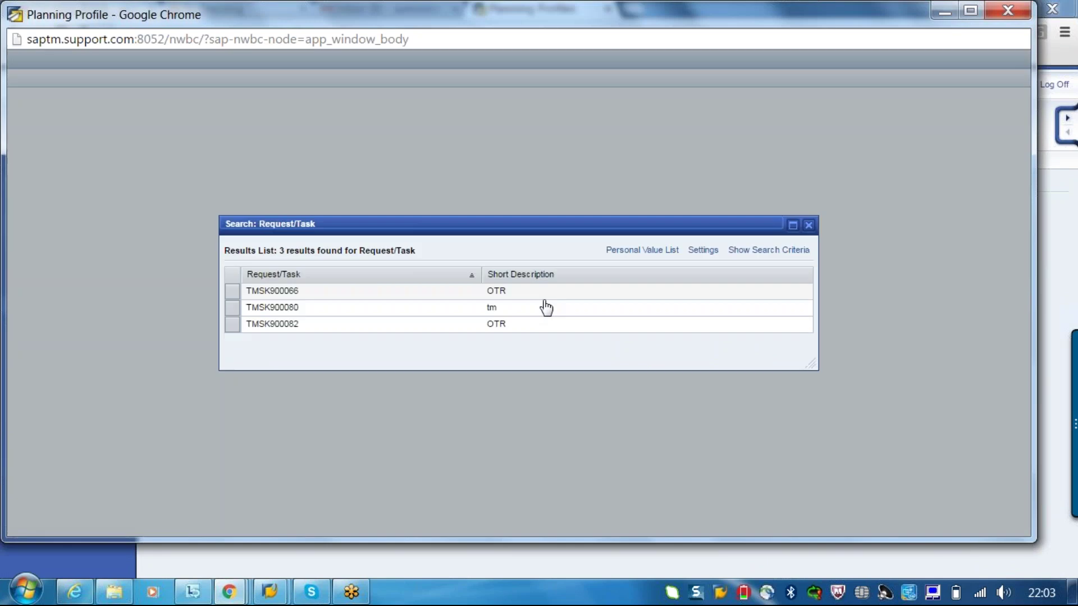
double_click(544, 306)
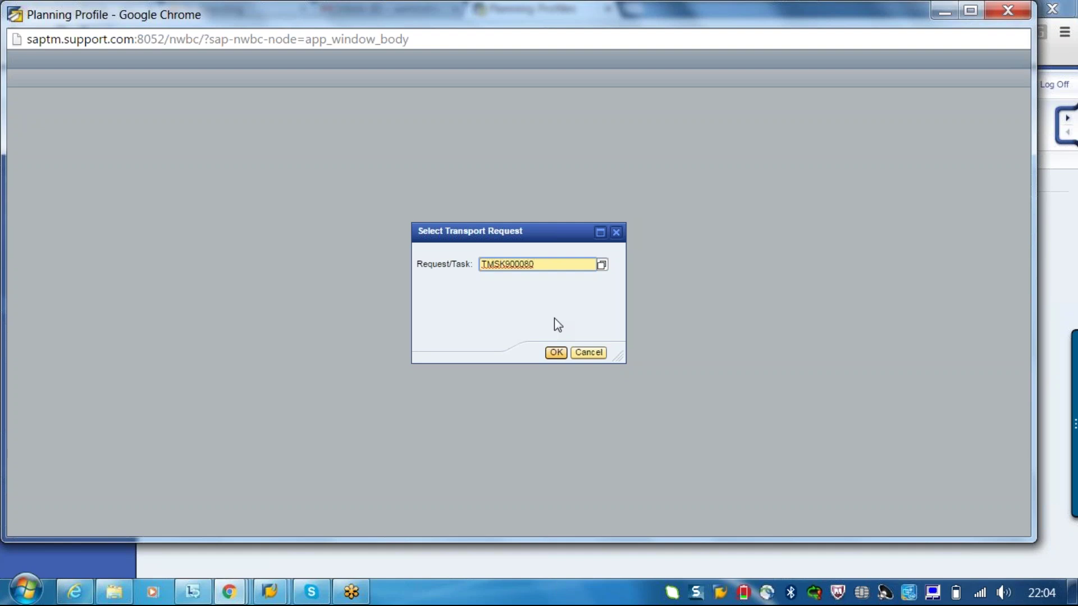
click(555, 354)
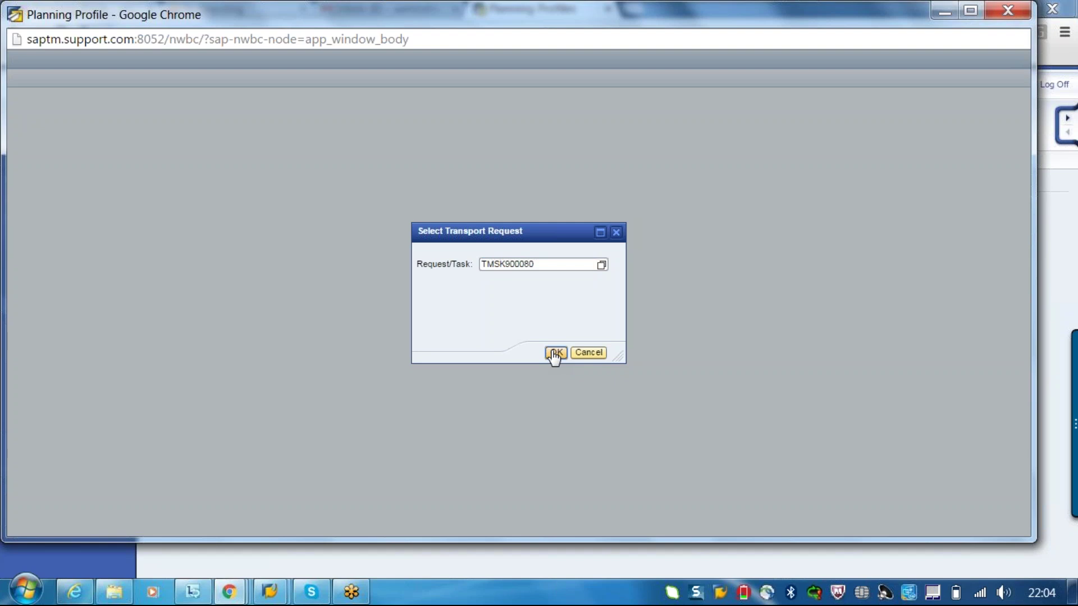
click(555, 354)
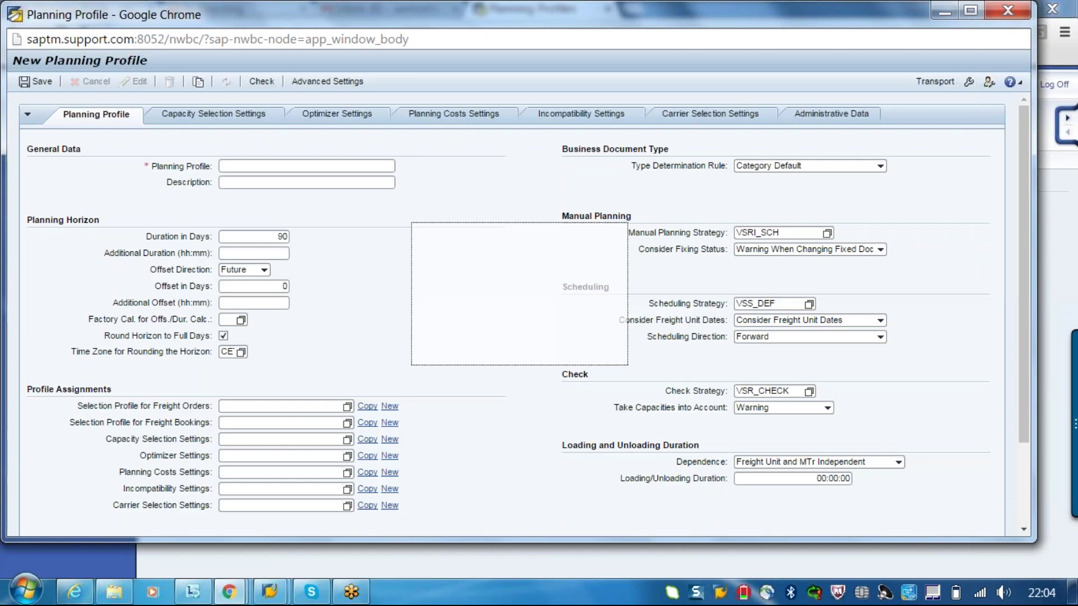
Step: Name the new planning profile PFROFILE_TM_1 and give it the description "planning profile for TM"
click(346, 166)
text(PFROFILE_TM_1)
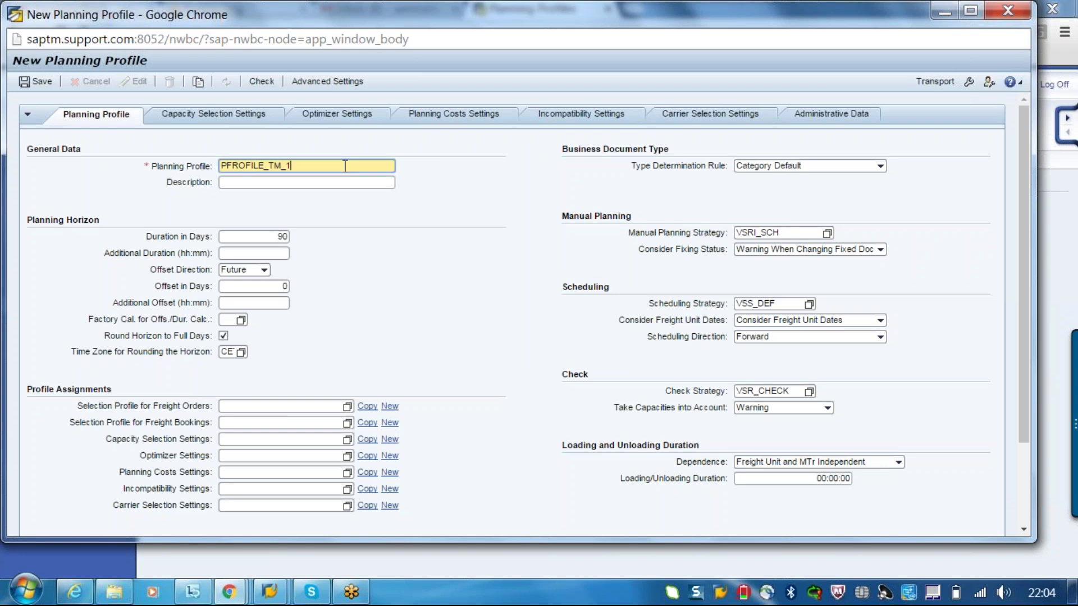
key(Tab)
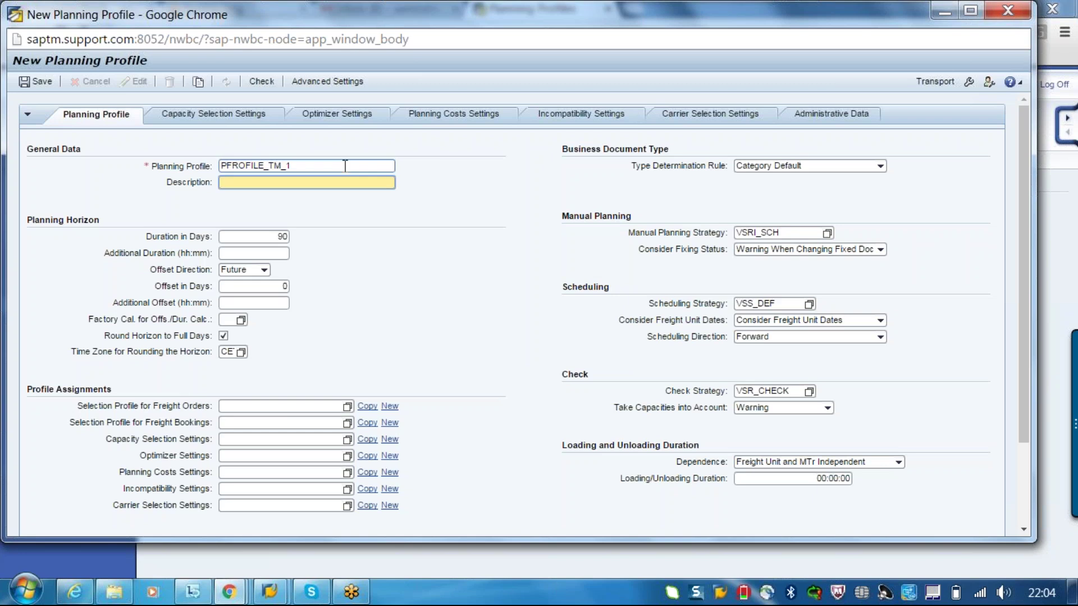
text(planning profile for TM)
key(Return)
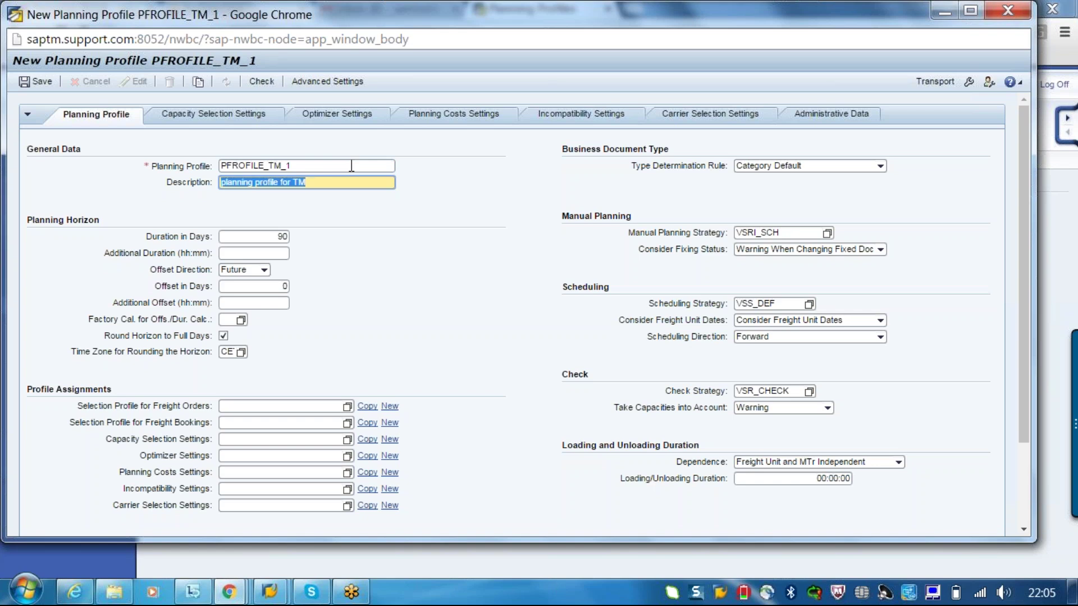
Step: Examine the planning profile's type determination rules, planning horizon, manual planning and scheduling strategies, and profile assignment fields
click(784, 168)
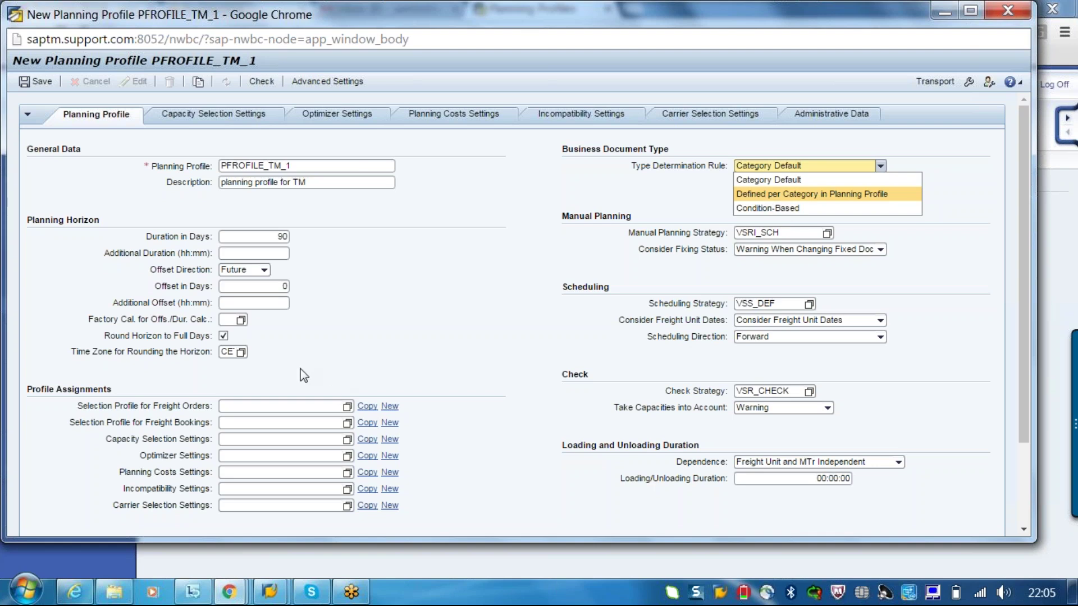
click(282, 236)
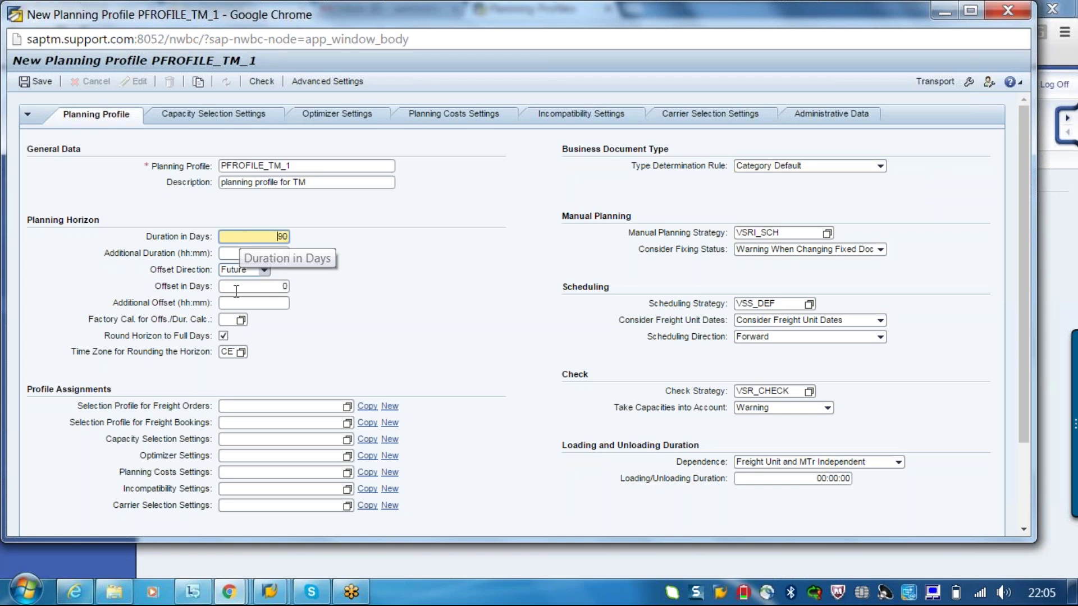
click(230, 320)
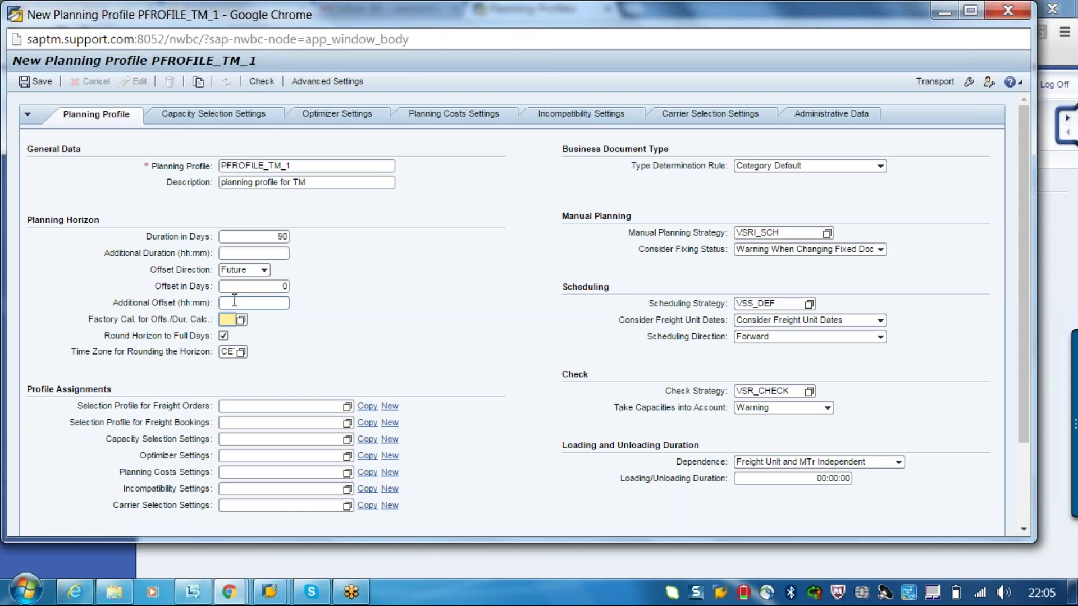
click(235, 301)
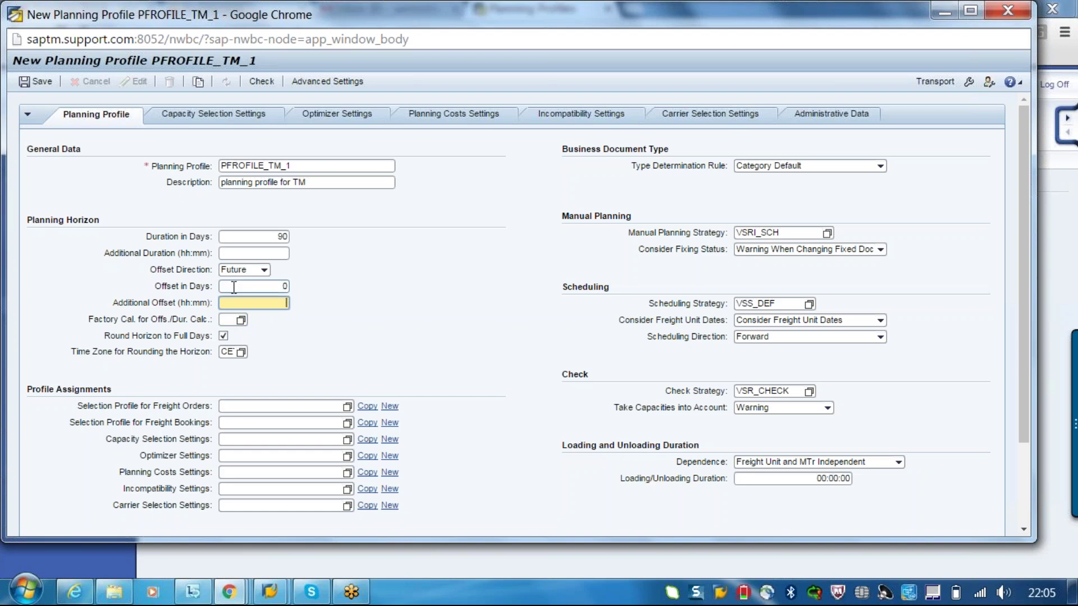
click(270, 239)
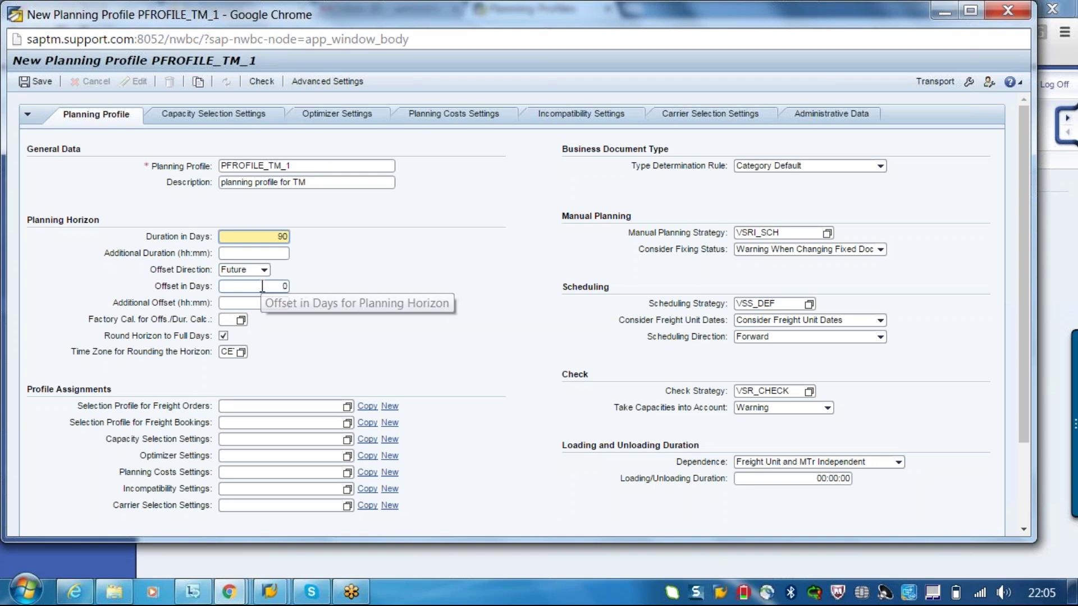
click(232, 300)
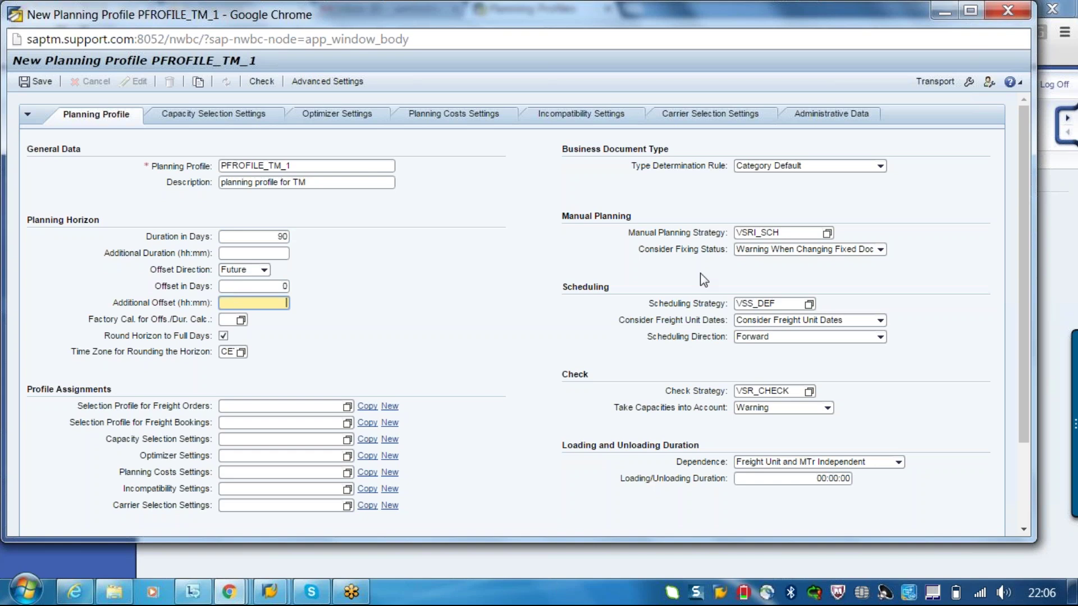
click(778, 232)
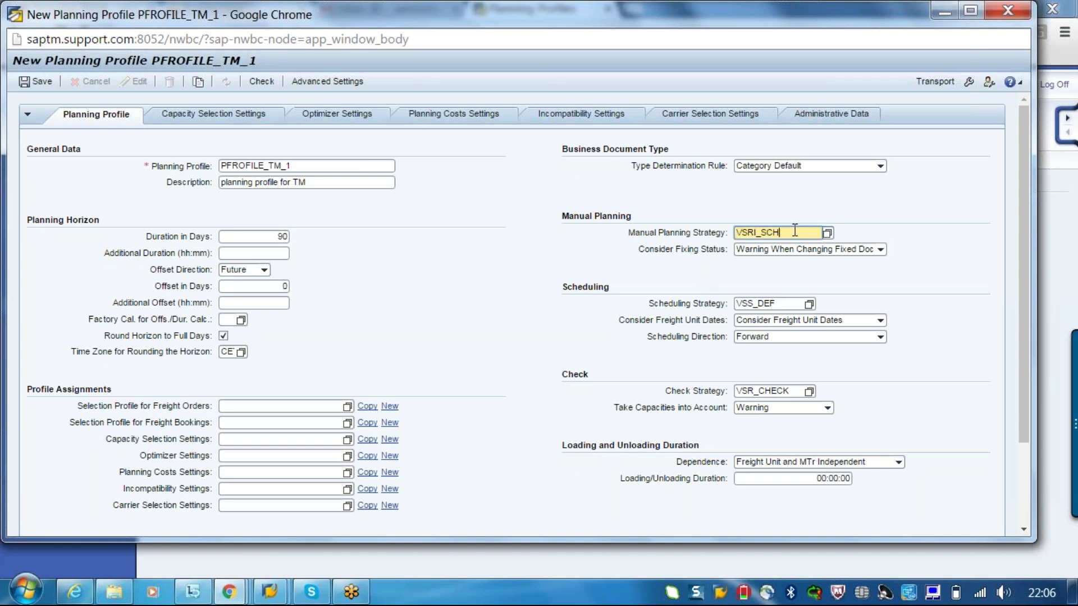
click(786, 301)
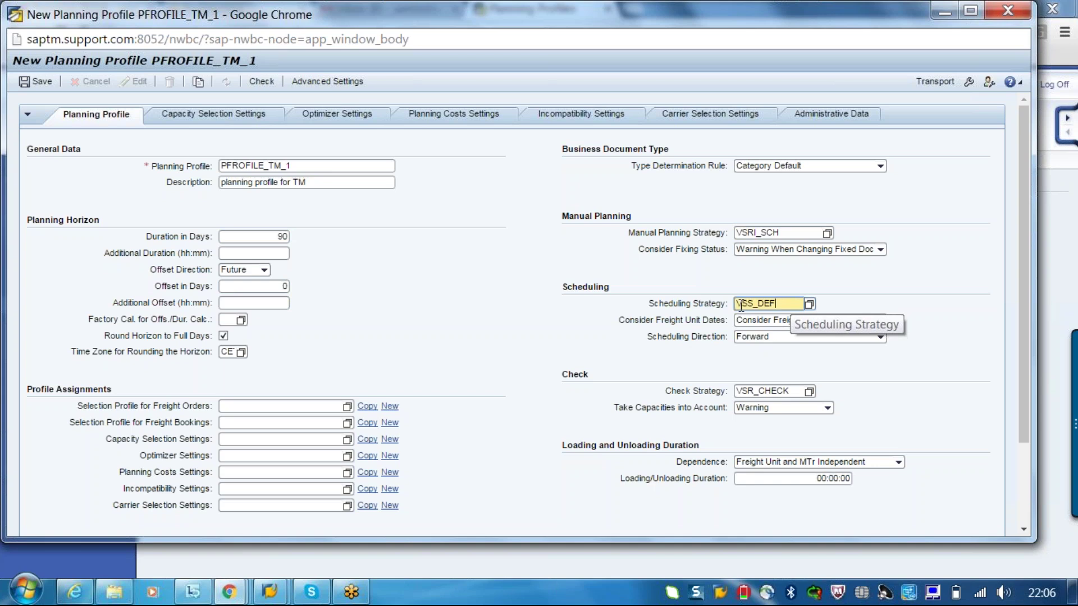
key(End)
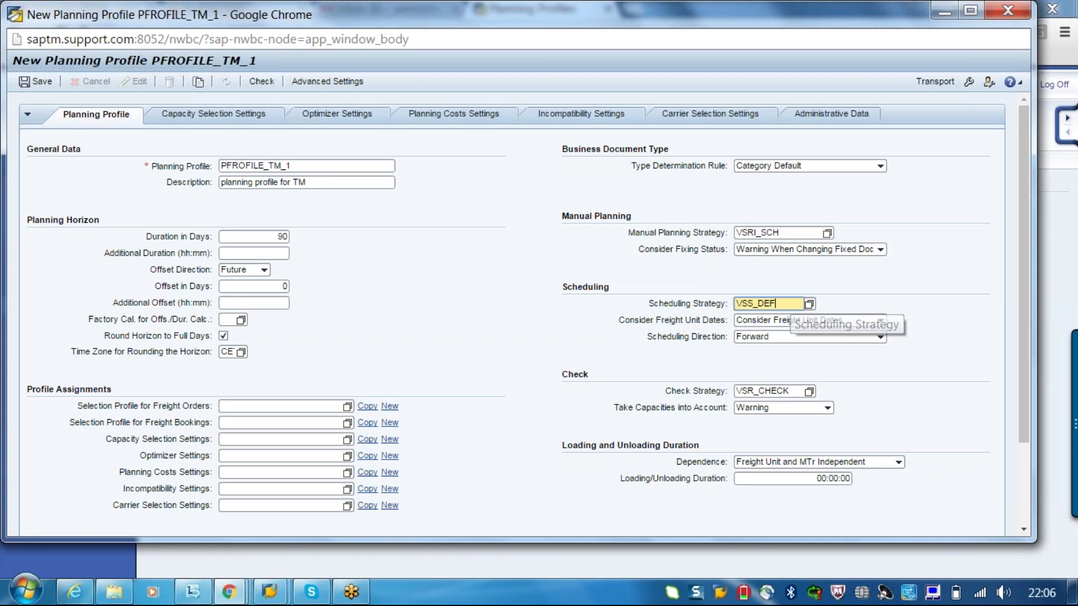
click(263, 407)
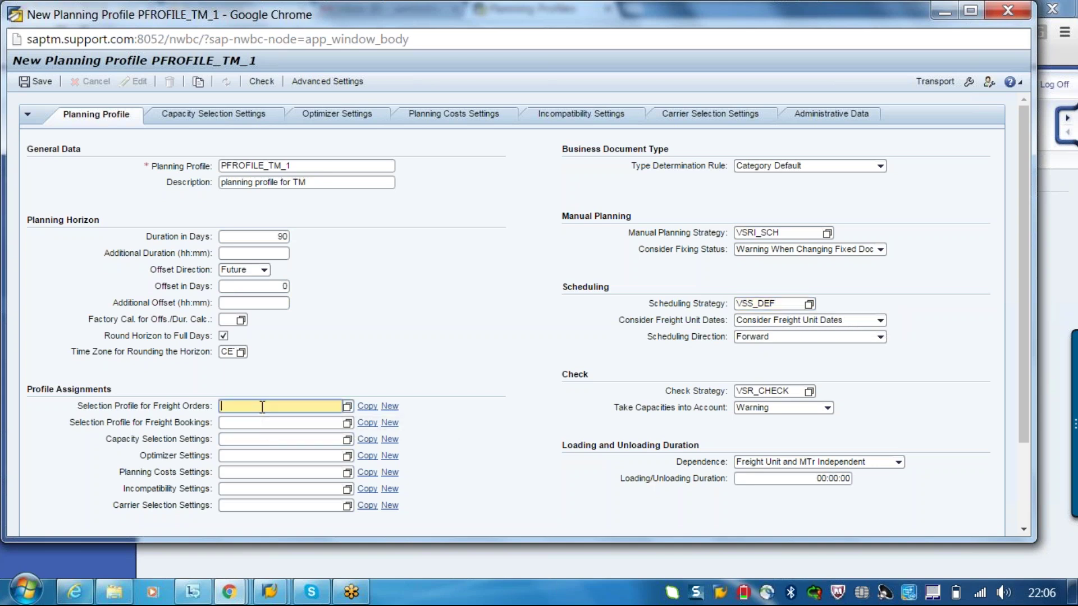
click(255, 421)
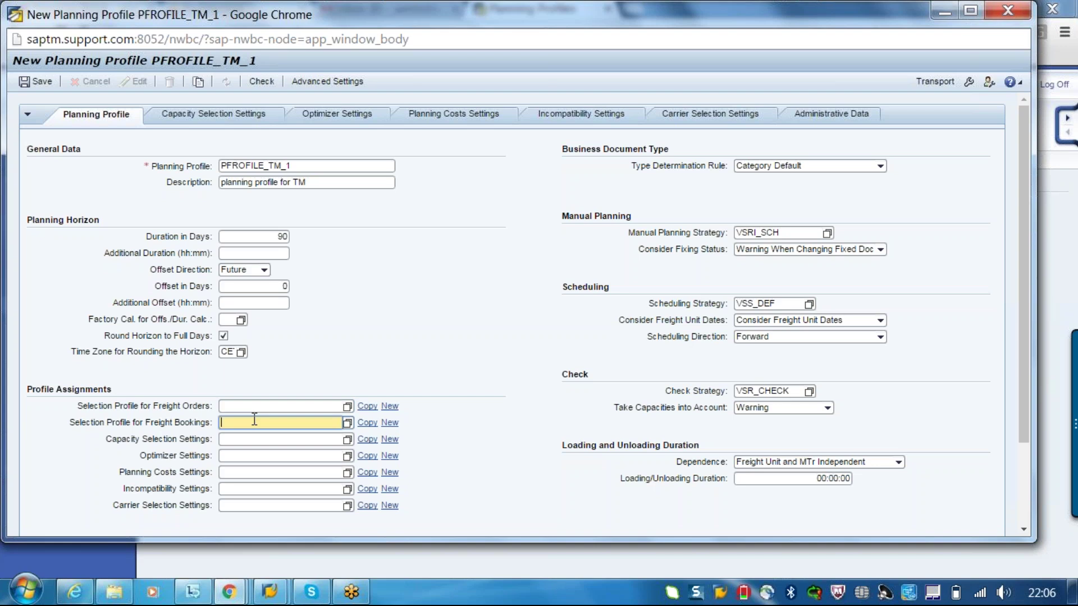
click(250, 438)
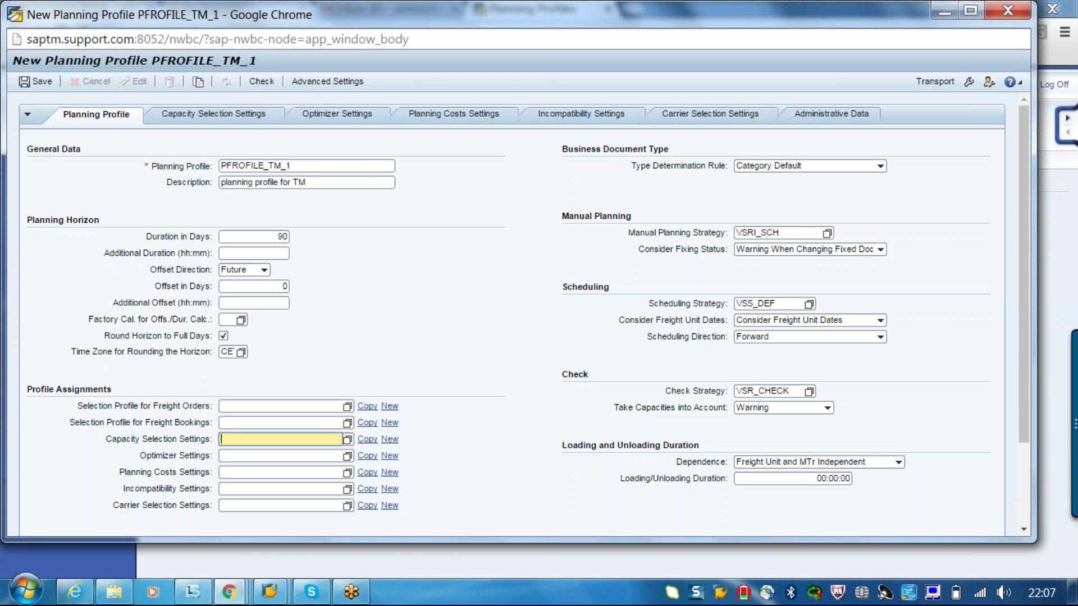
Step: Save planning profile PFROFILE_TM_1 and look through its capacity selection and planning costs settings before closing it
click(33, 84)
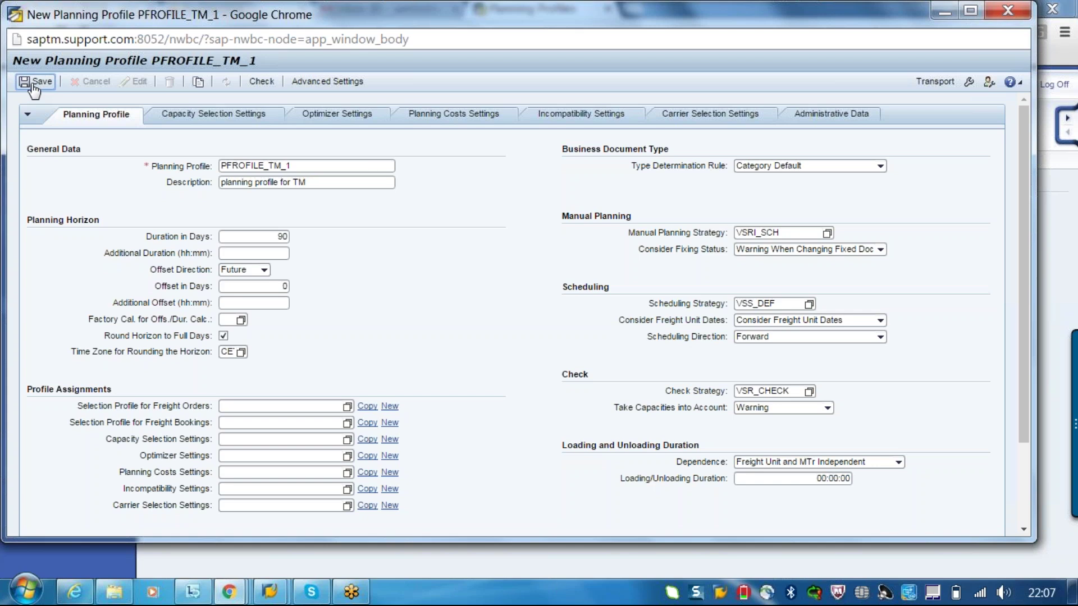
click(35, 82)
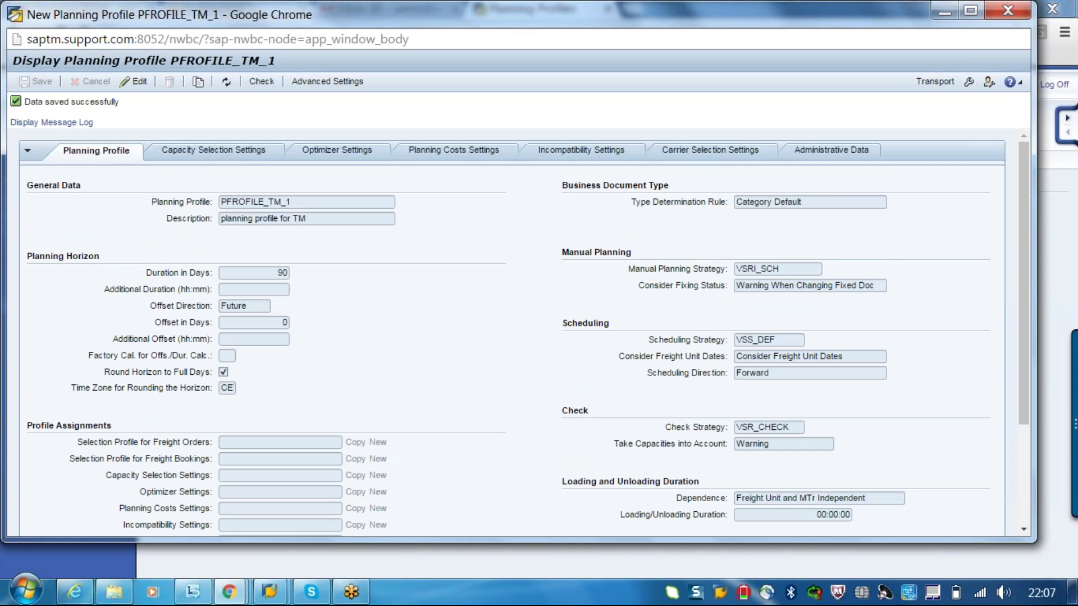
click(213, 150)
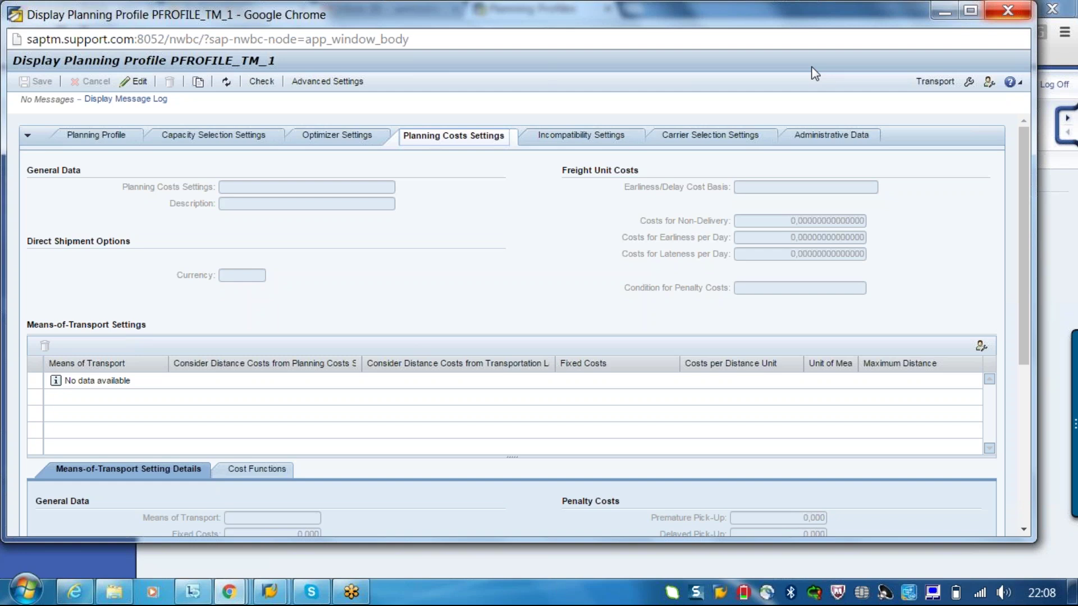
key(alt+F4)
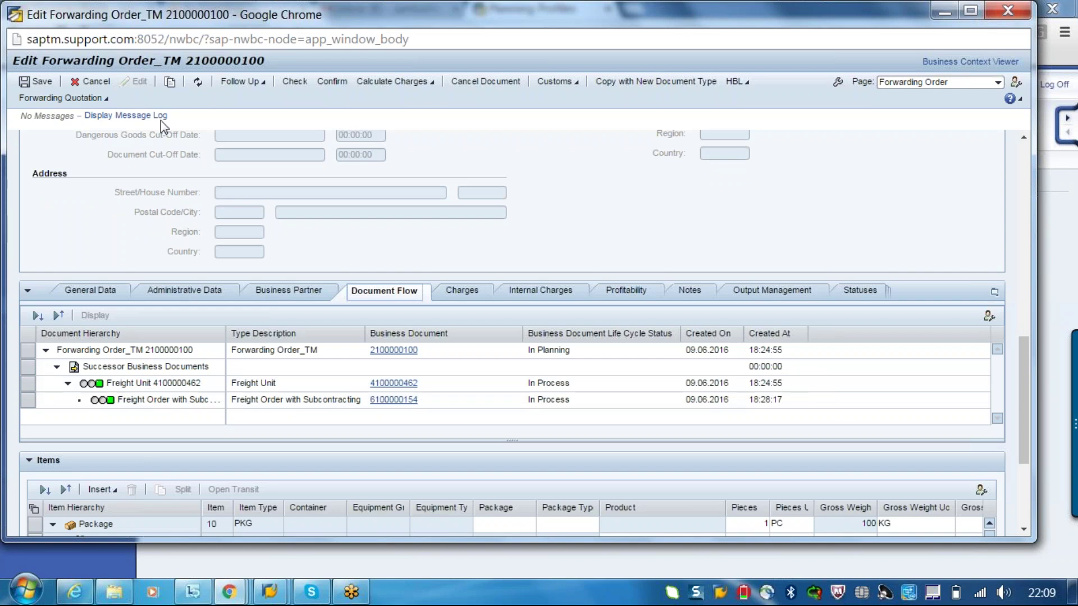
Step: Examine the forwarding order's administrative data, document flow, charges, internal charges, statuses and blocks, route stages and items
click(93, 293)
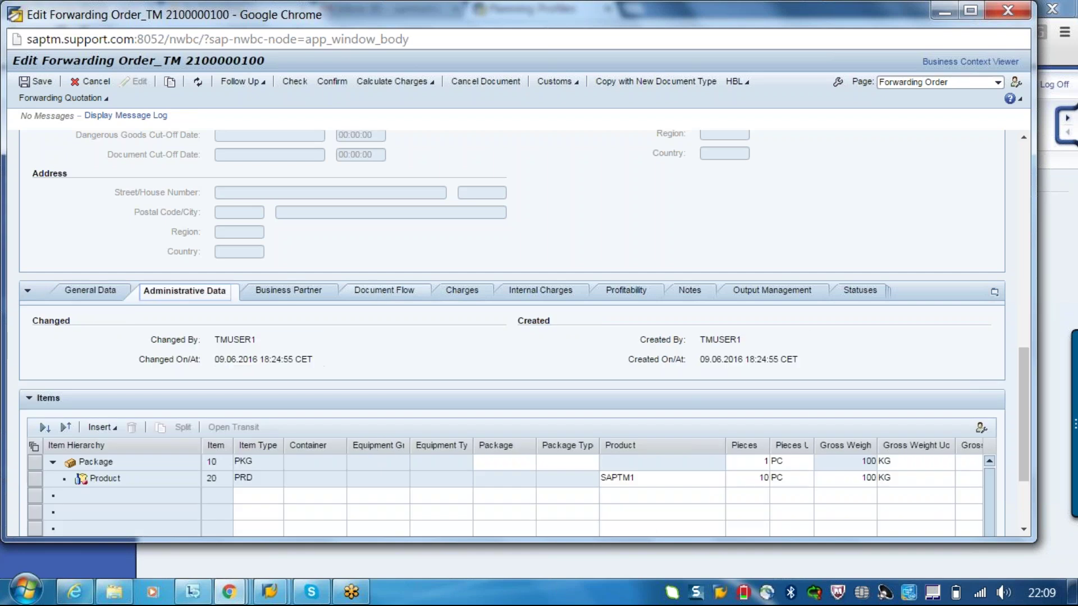
click(384, 290)
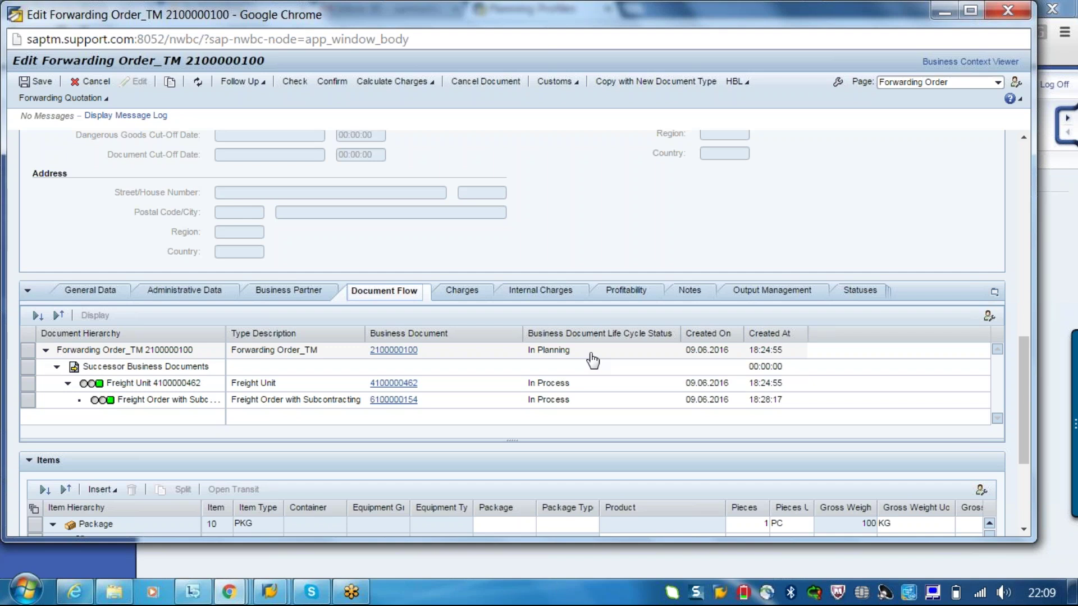
click(481, 301)
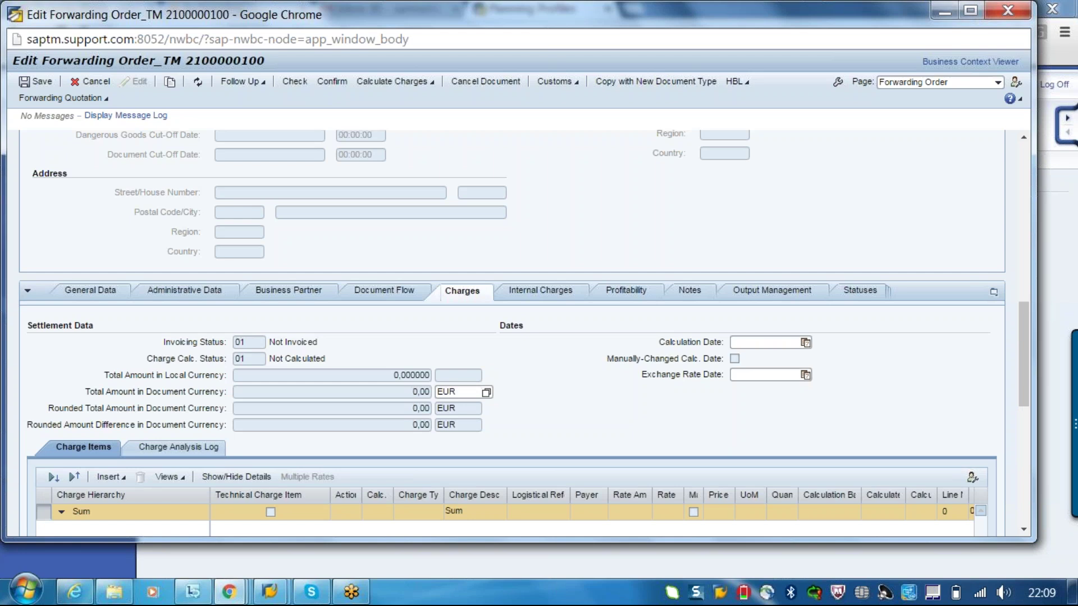
click(540, 290)
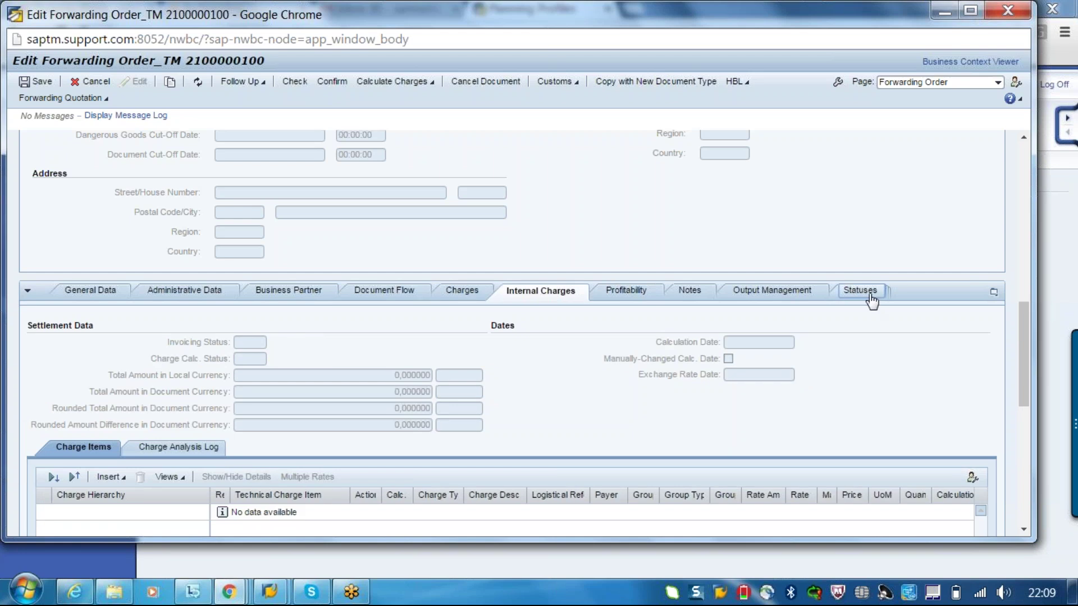
click(872, 301)
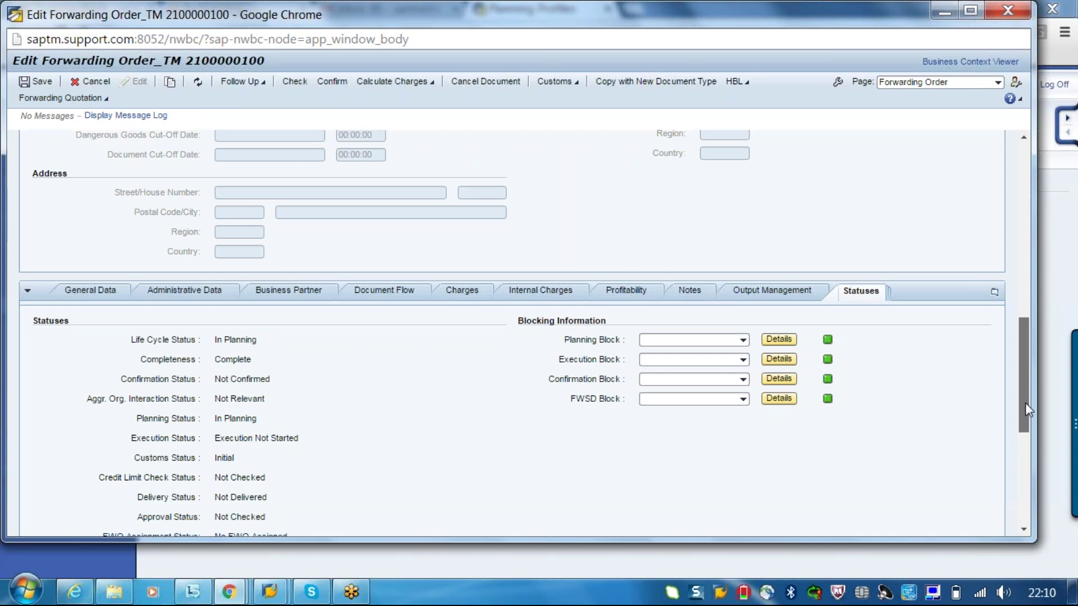
drag(1025, 403, 1029, 303)
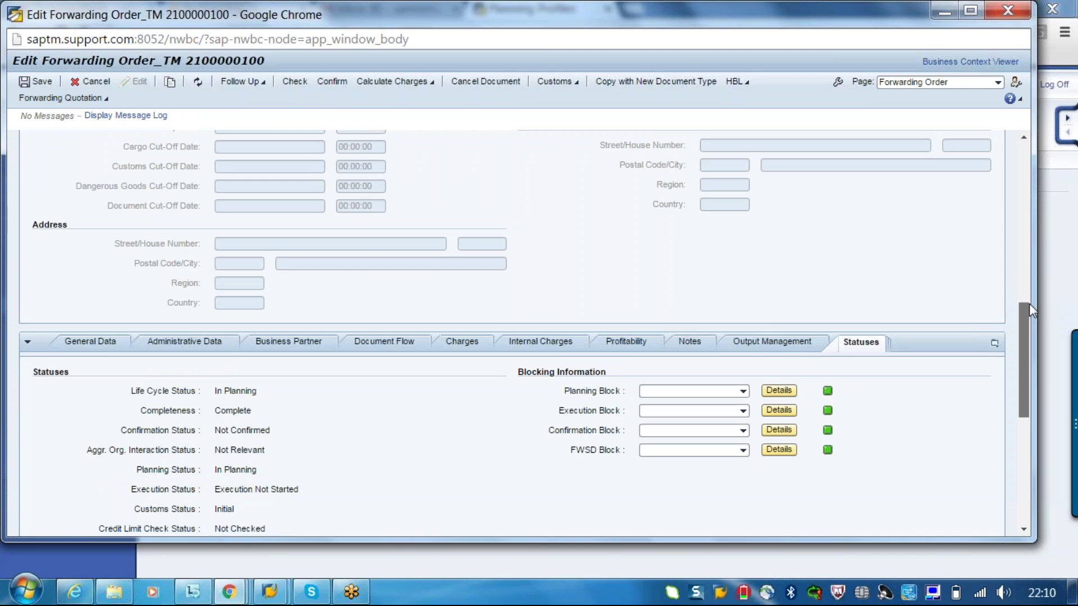
scroll(1030, 304, up, 5)
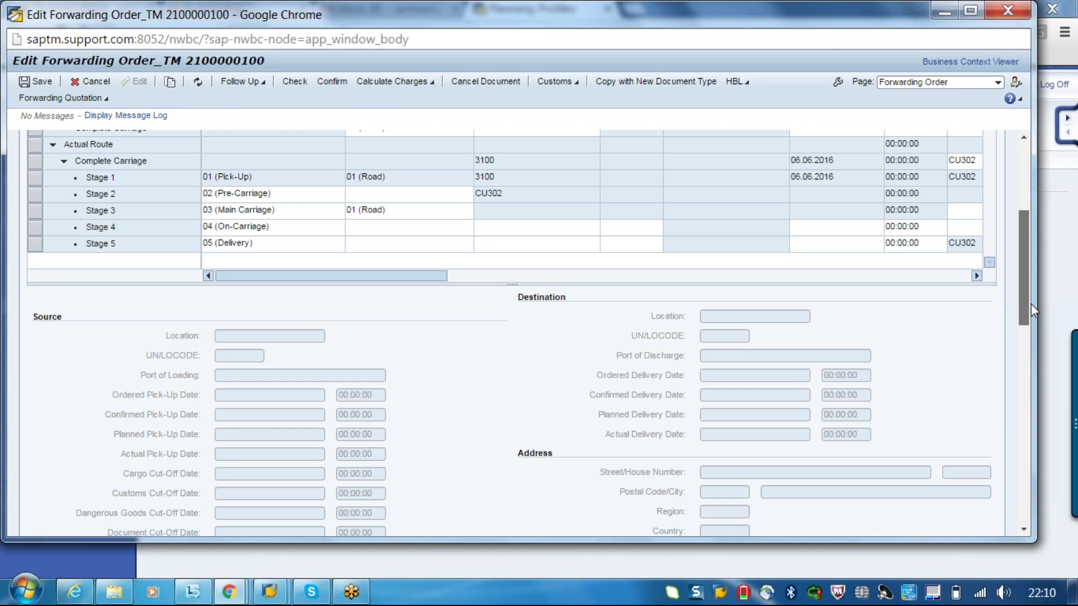
drag(1031, 303, 1033, 447)
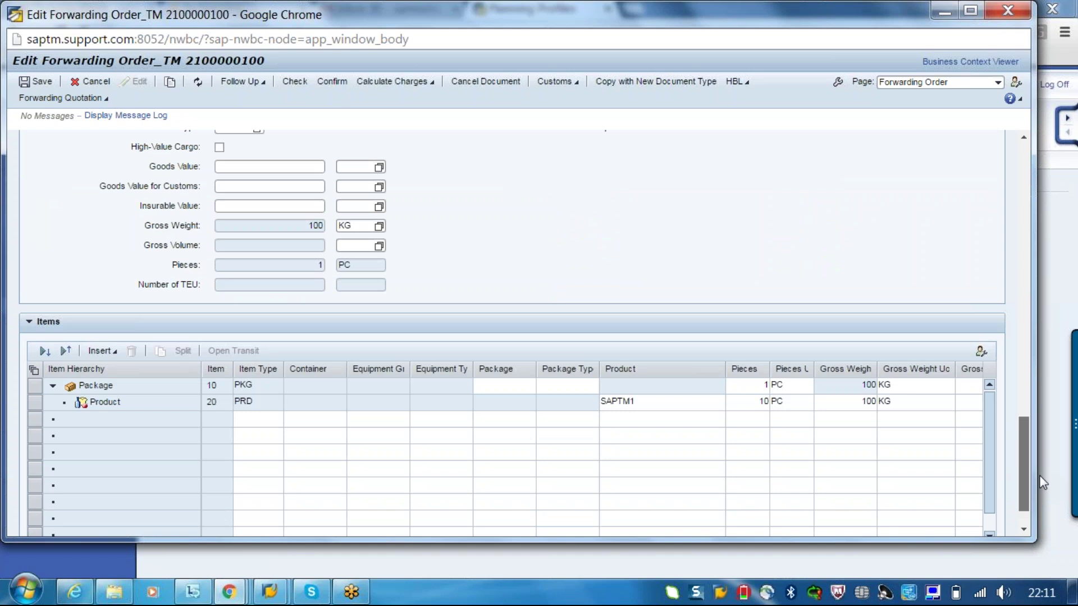
Step: Open the freight order from the forwarding order's document flow and examine its general data, source and destination, and subcontracting details
scroll(395, 215, up, 8)
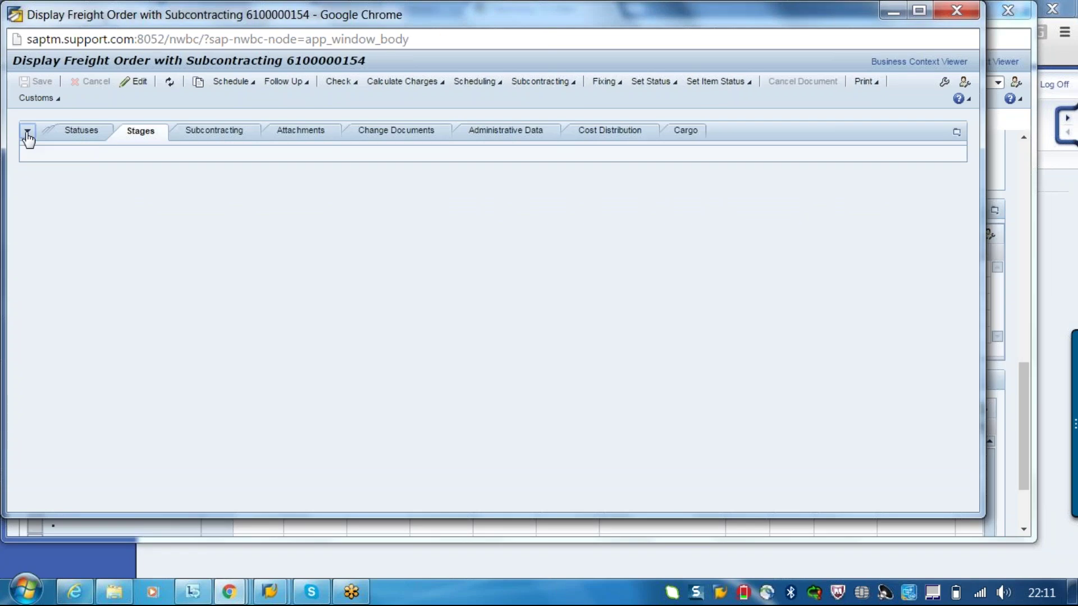
click(27, 132)
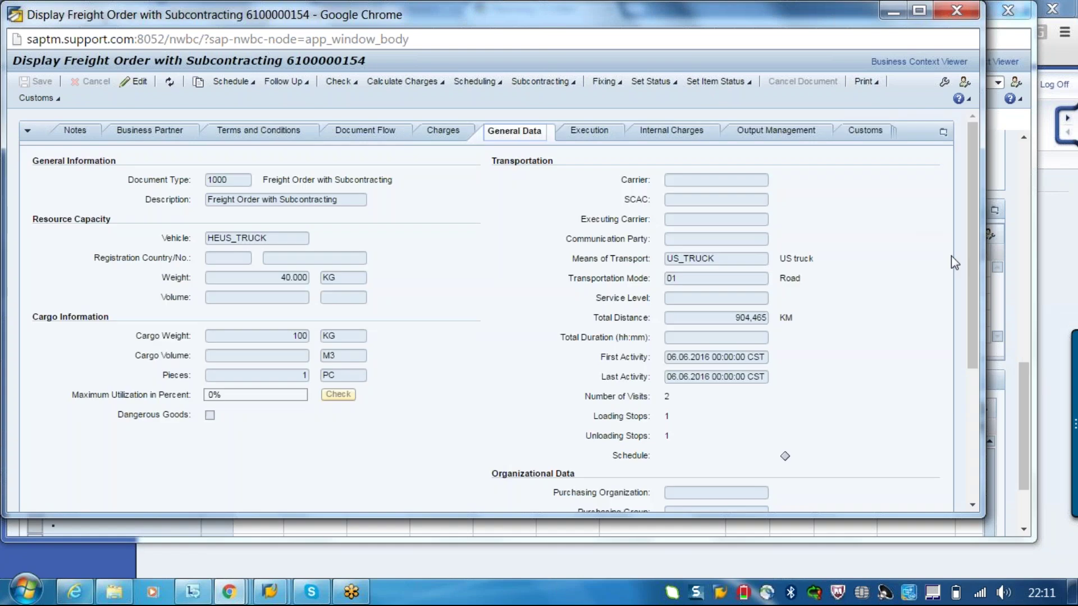
scroll(951, 255, down, 3)
scroll(966, 292, up, 3)
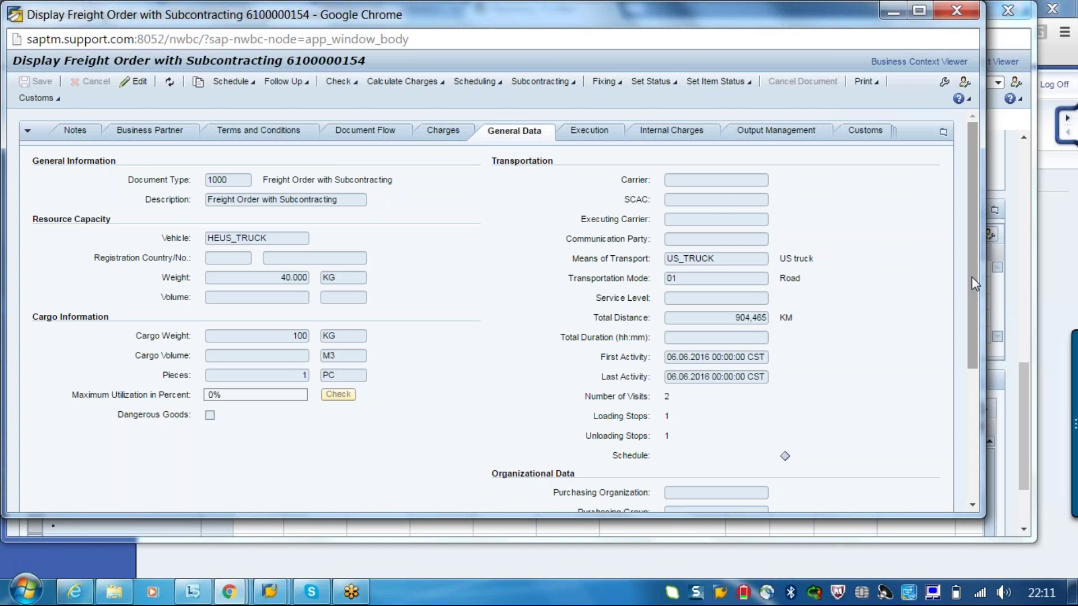
drag(972, 278, 986, 376)
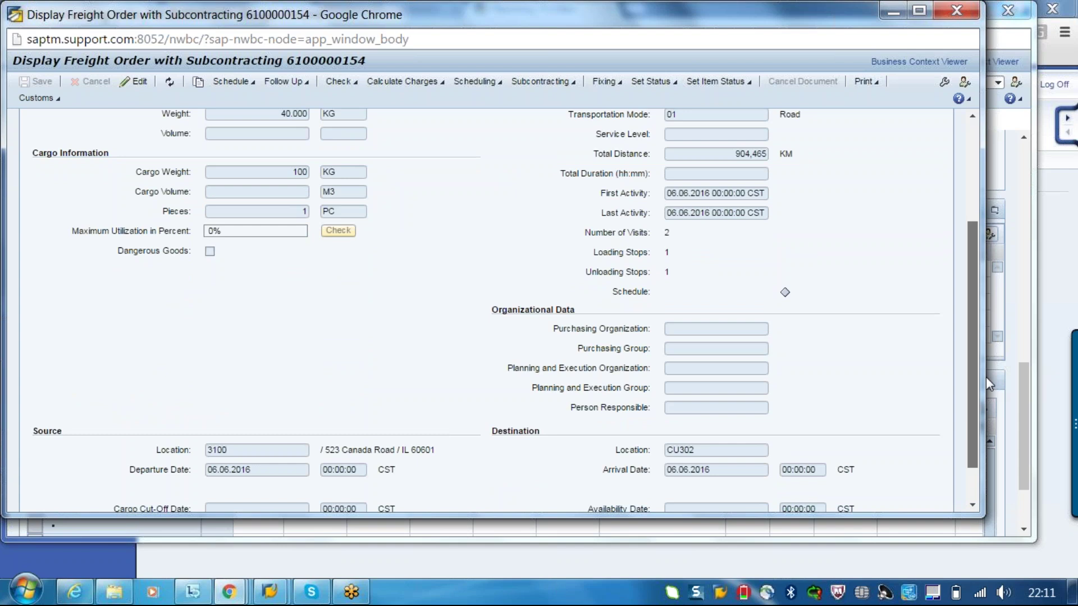
scroll(723, 389, down, 1)
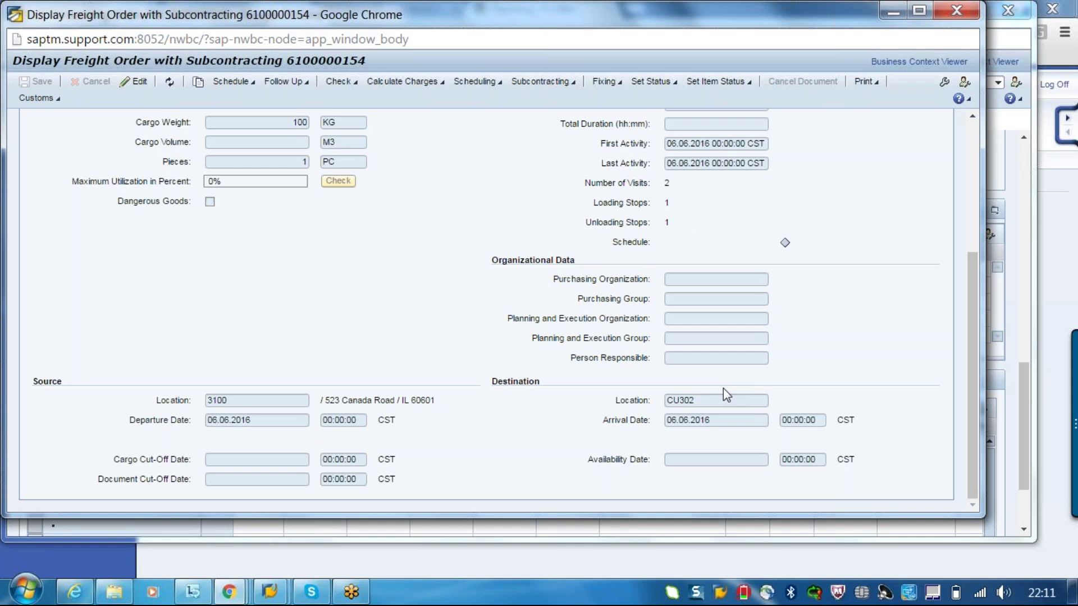
scroll(723, 389, up, 5)
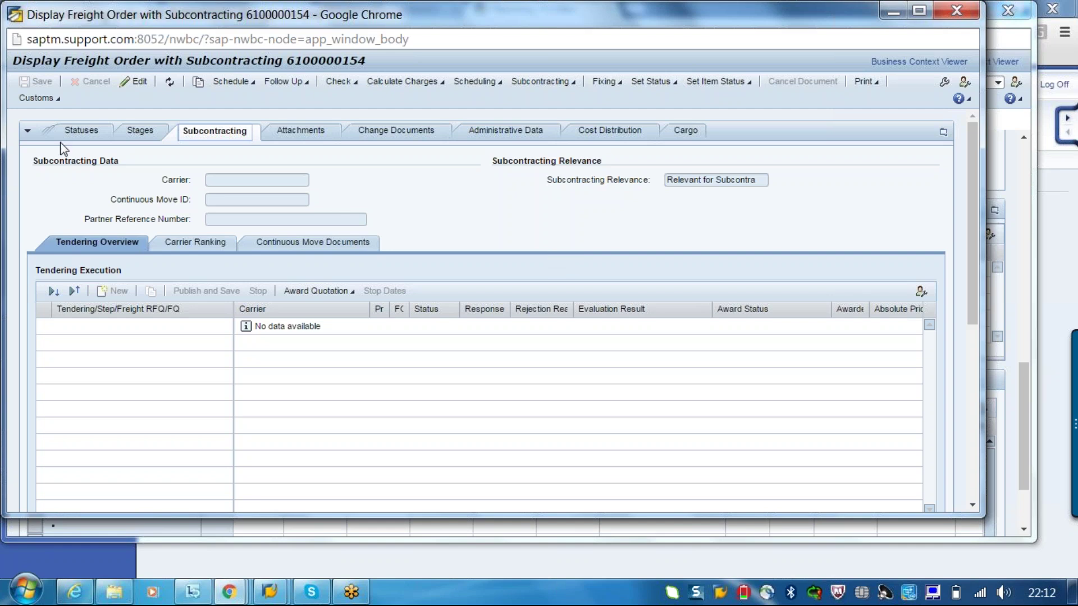
click(28, 133)
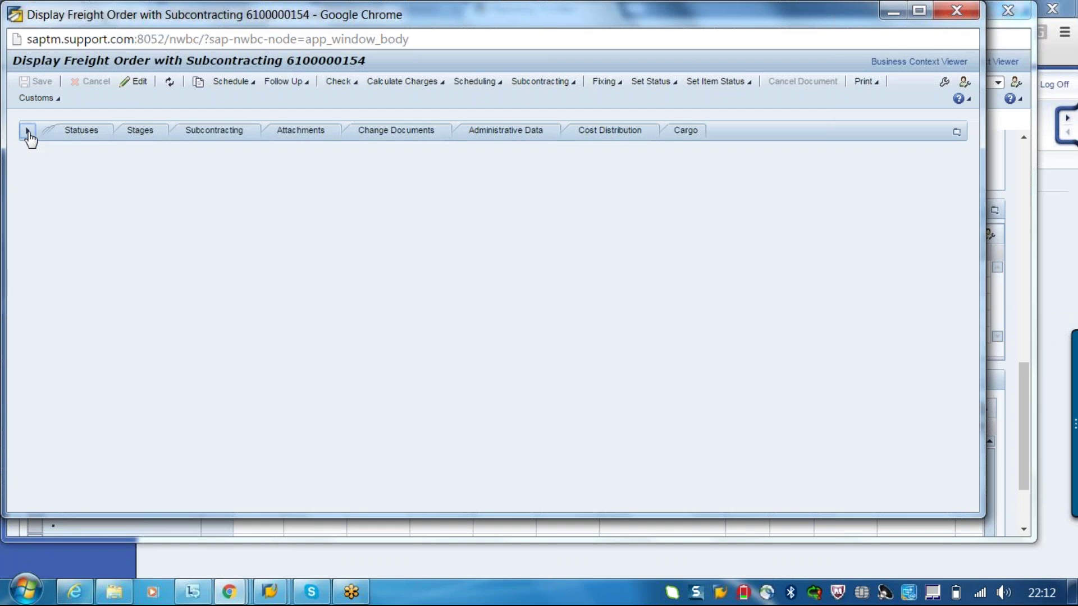
click(957, 132)
click(895, 231)
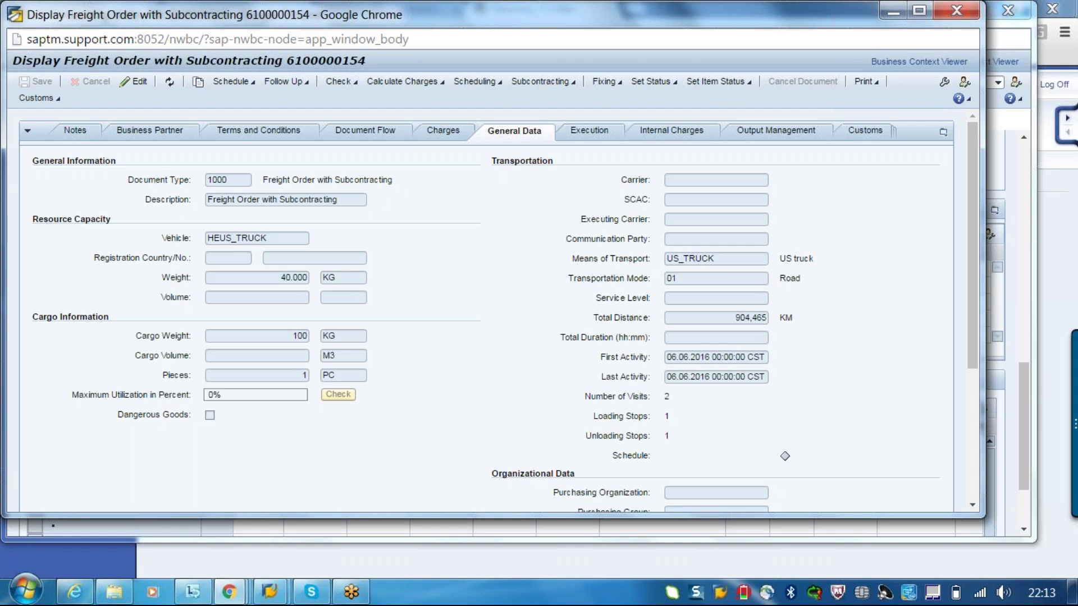
Step: Switch the freight order to edit mode, review its subcontracting data and the available subcontracting and scheduling options, and close it
click(134, 81)
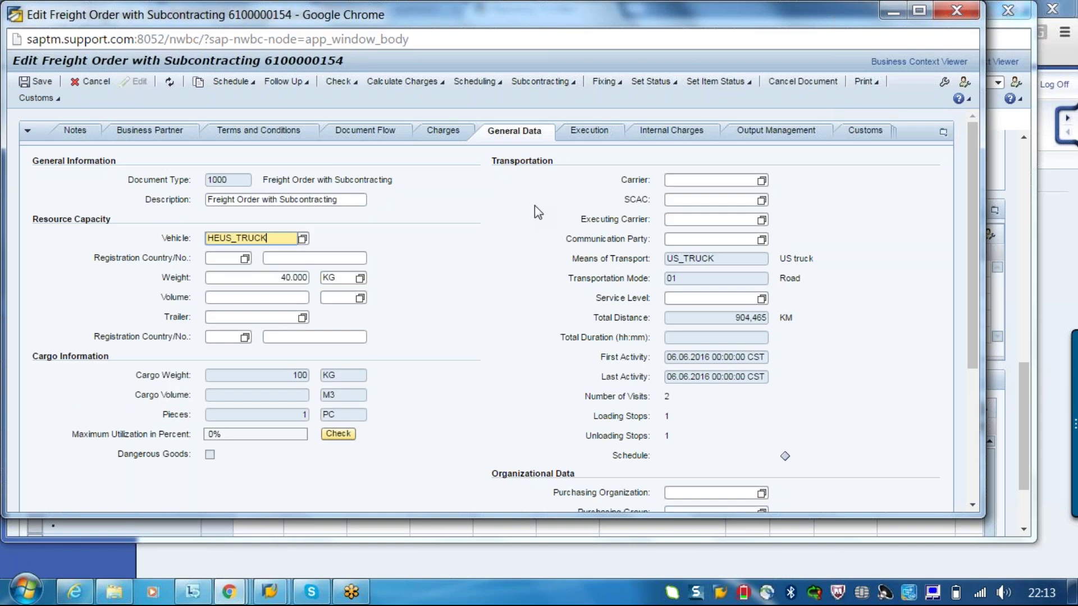
click(911, 326)
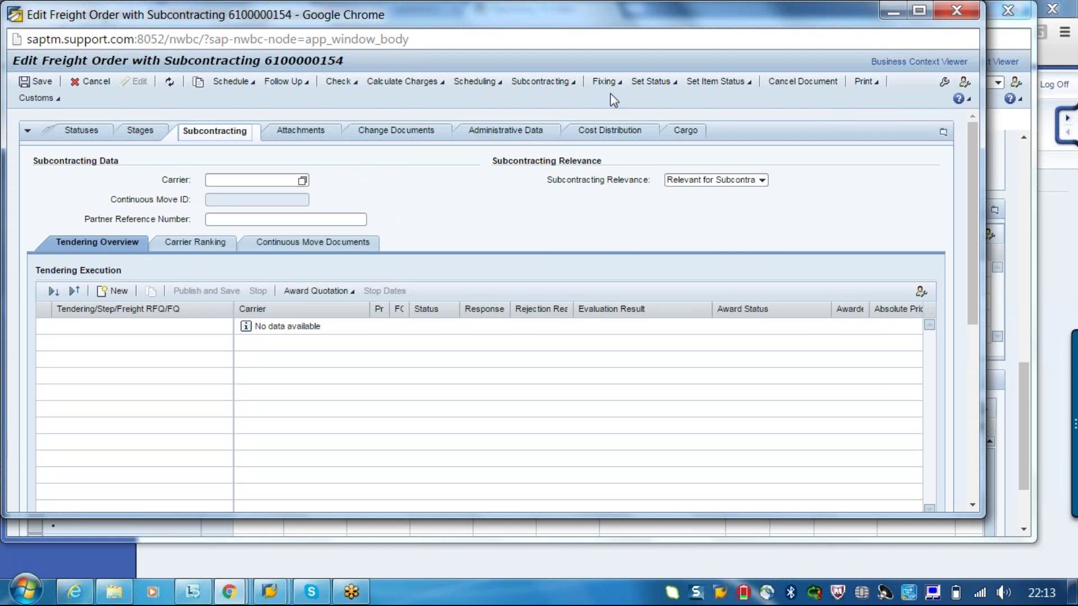
click(572, 84)
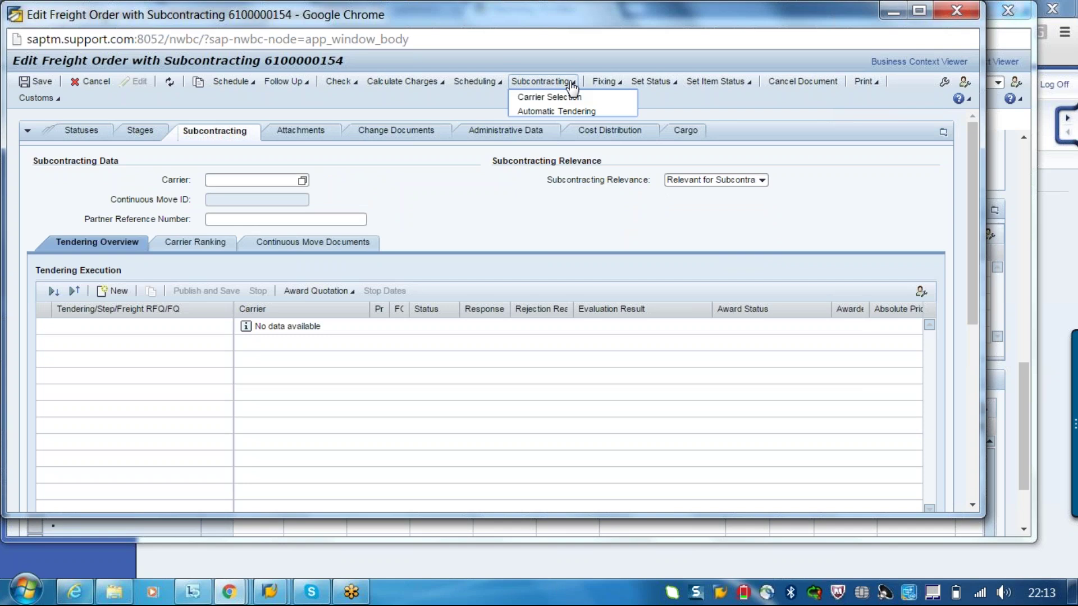
click(477, 82)
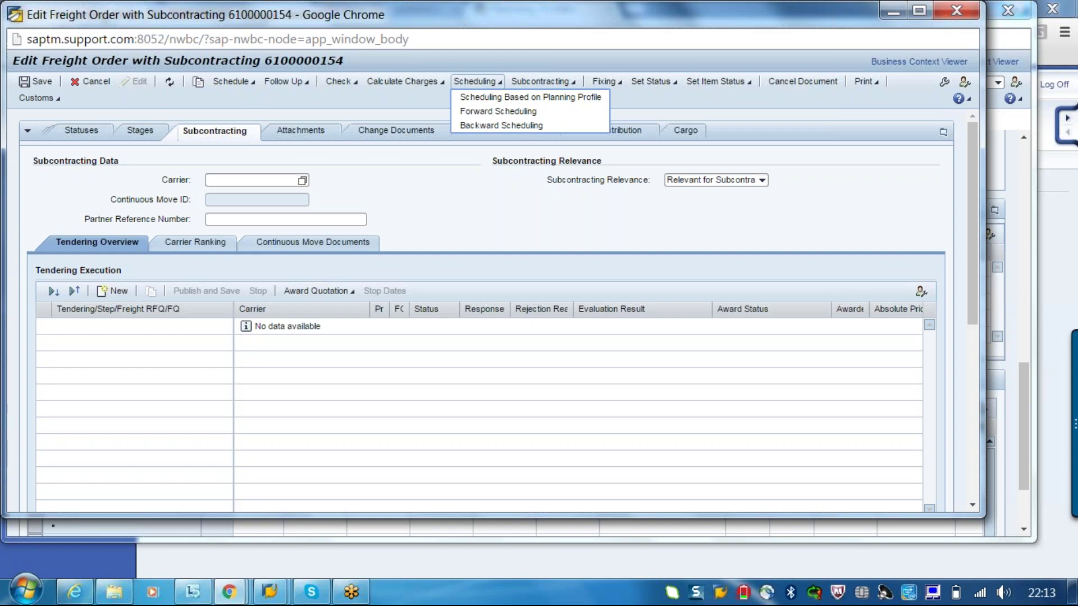
click(957, 10)
Step: Start the Transportation Cockpit as a follow-up of the forwarding order and start background planning with the TM_SP_1 profile set
click(242, 81)
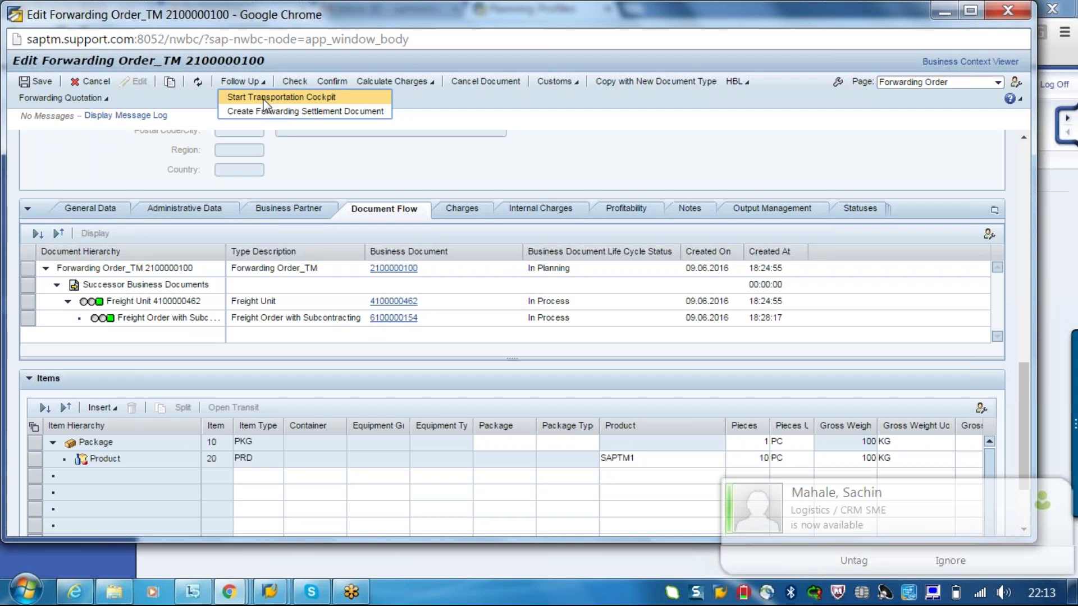
click(263, 99)
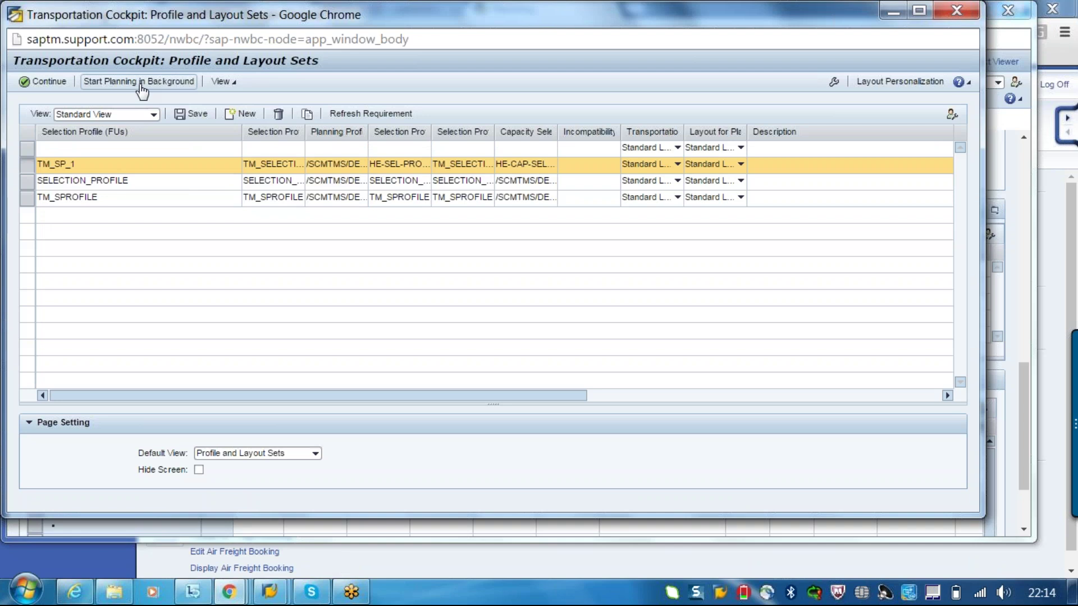
click(140, 83)
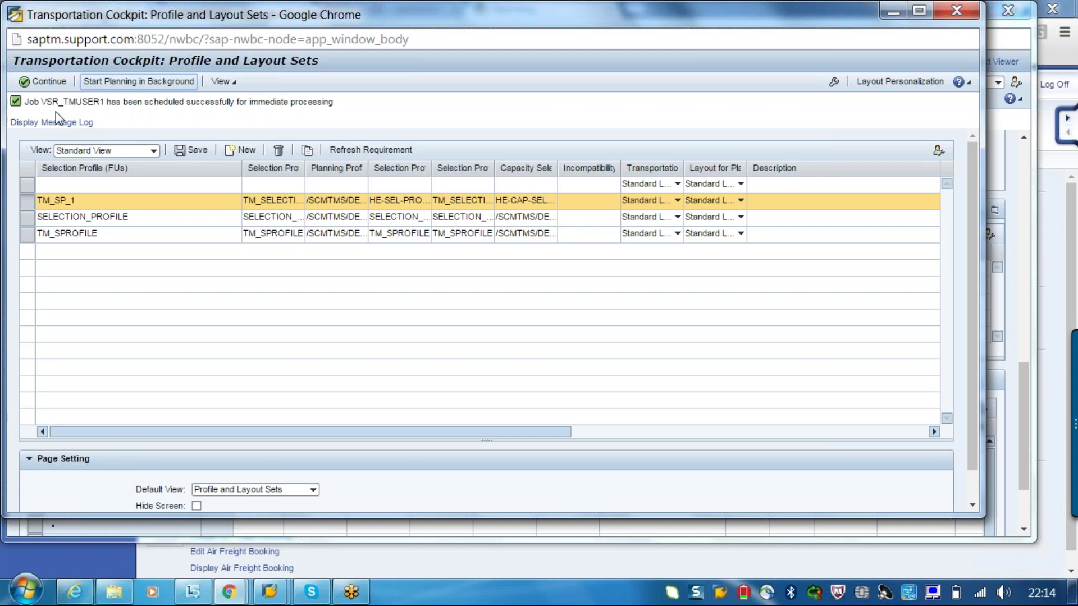
Step: Switch to the SAP GUI session and list the current user's background jobs in transaction SM37 with the default selection
click(270, 592)
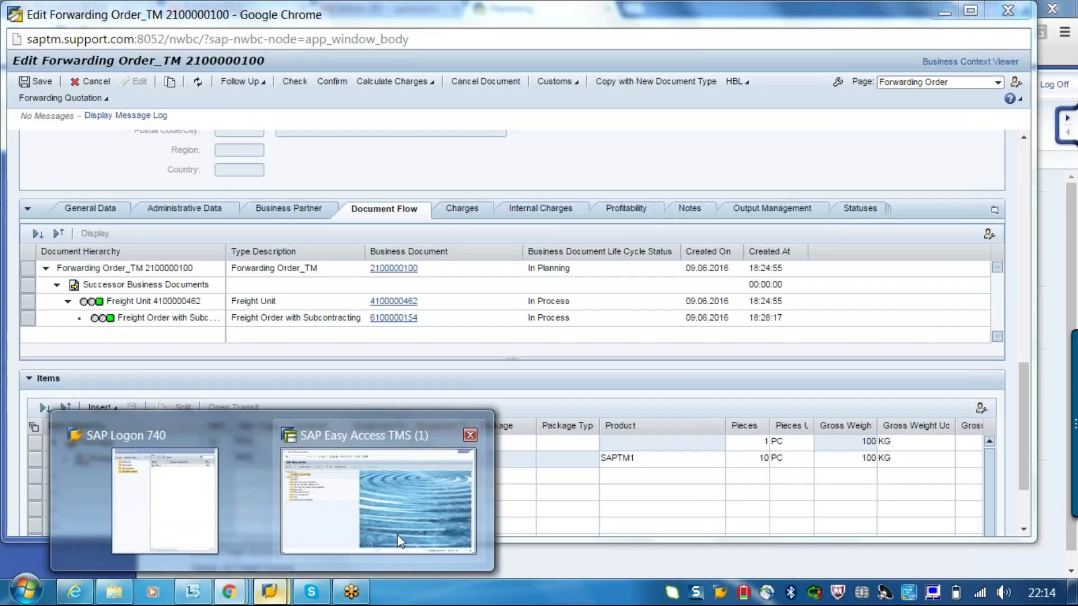
click(400, 540)
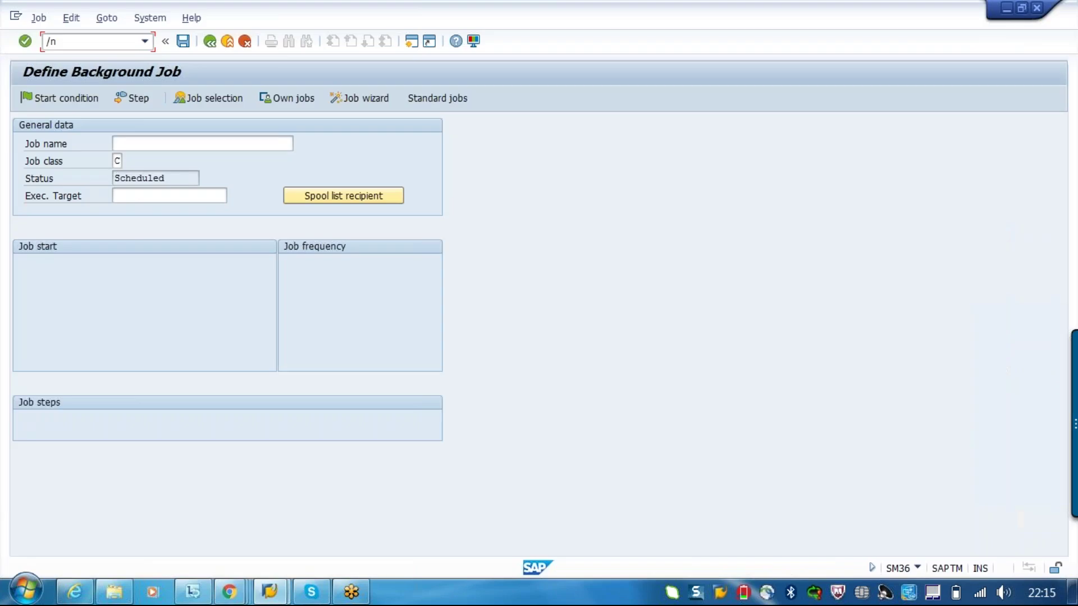
key(Return)
click(207, 97)
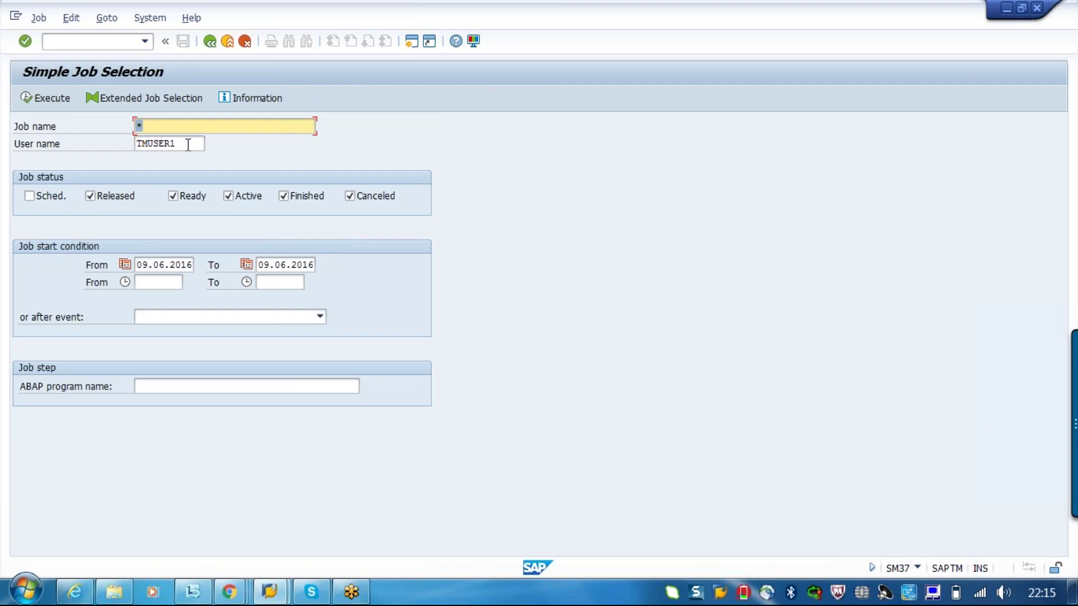
click(45, 98)
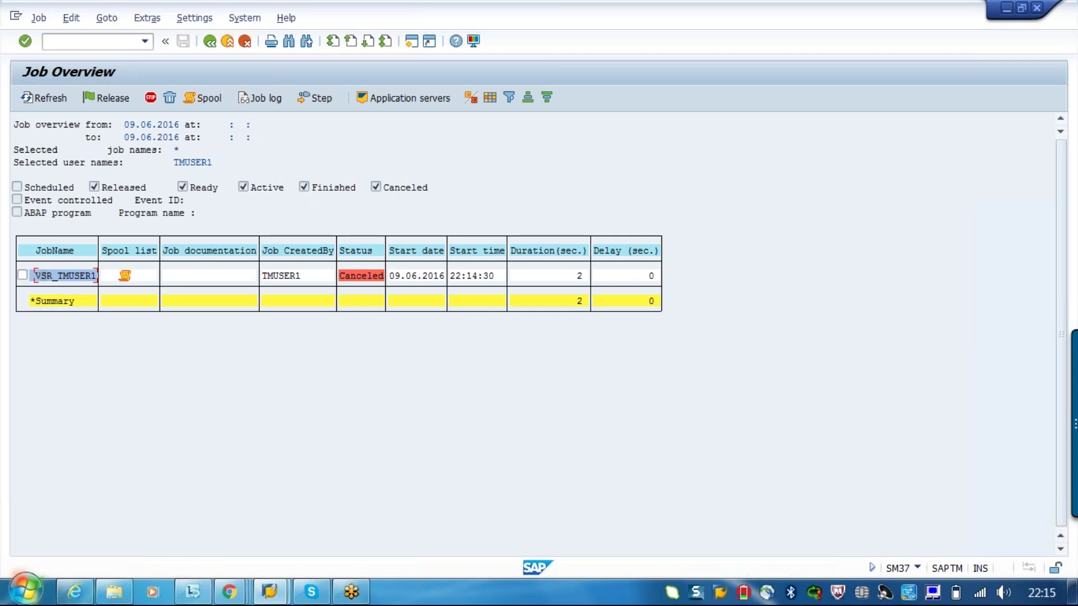
Step: Return to the forwarding order in Chrome and open its freight order with subcontracting from the document flow
click(236, 598)
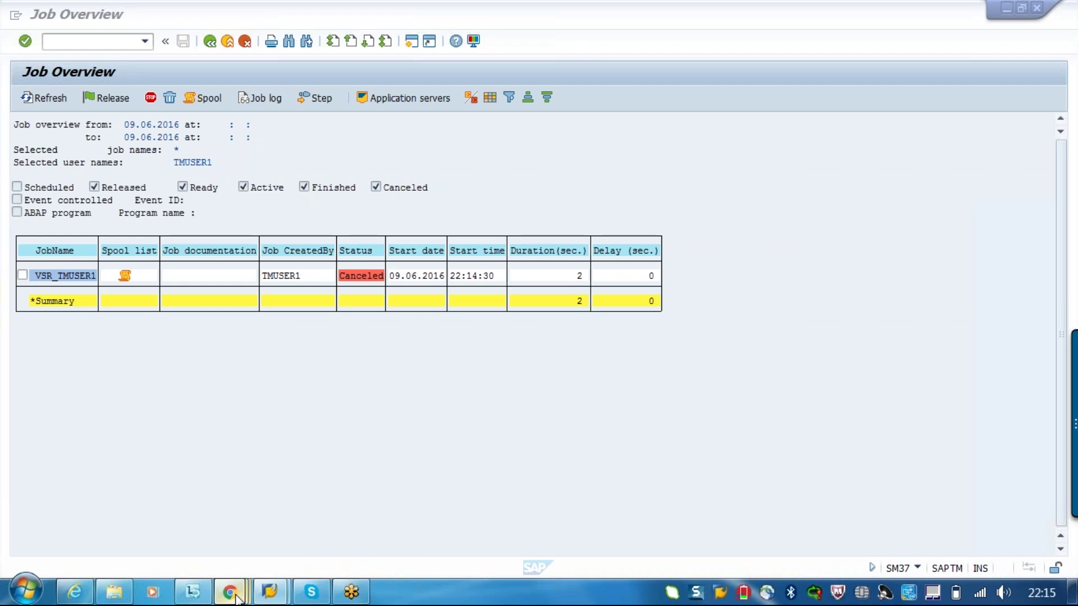
click(237, 598)
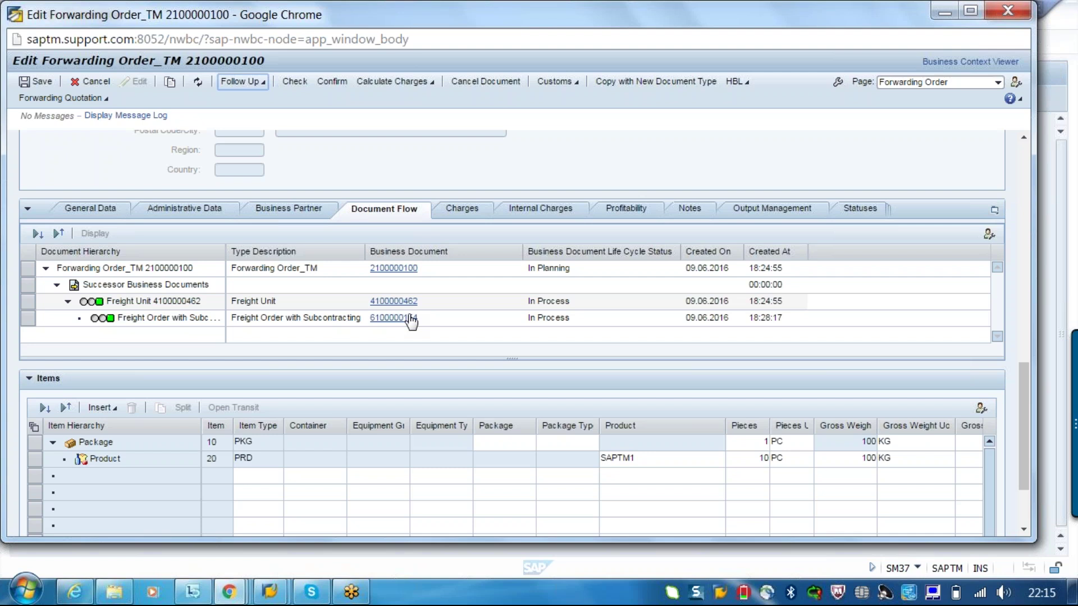
click(409, 317)
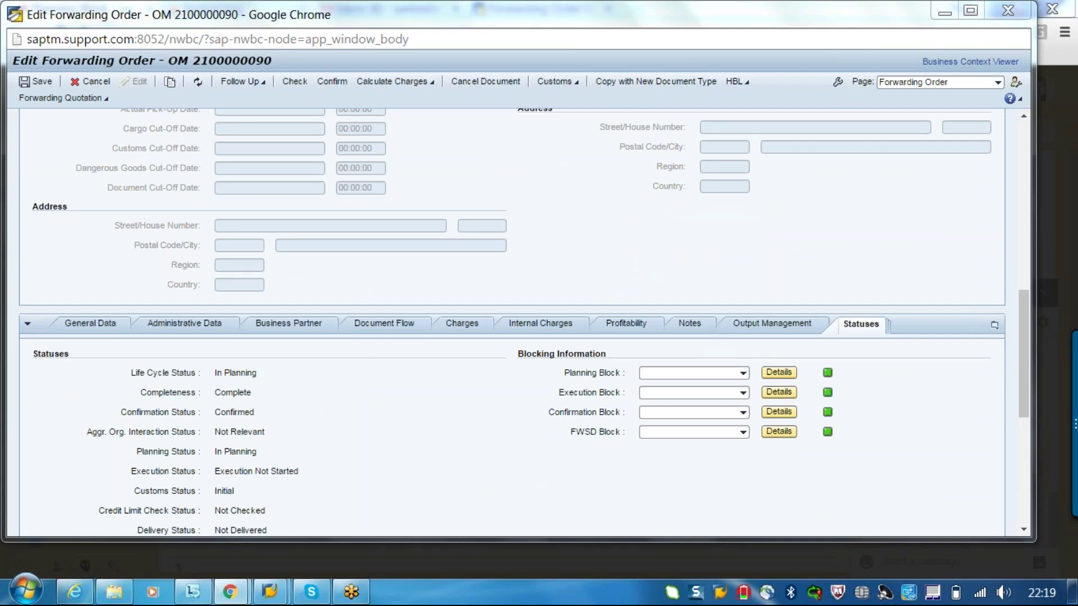
Step: Examine the statuses and blocks of Forwarding Order - OM and the statuses and items of its freight unit, then close the freight unit
scroll(512, 323, down, 3)
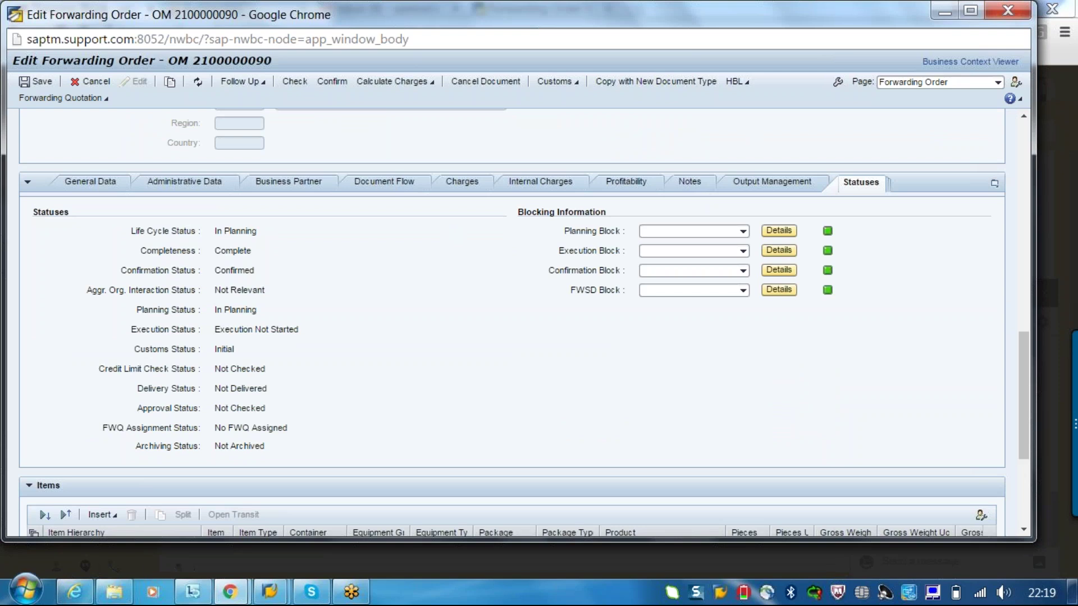
scroll(830, 286, up, 3)
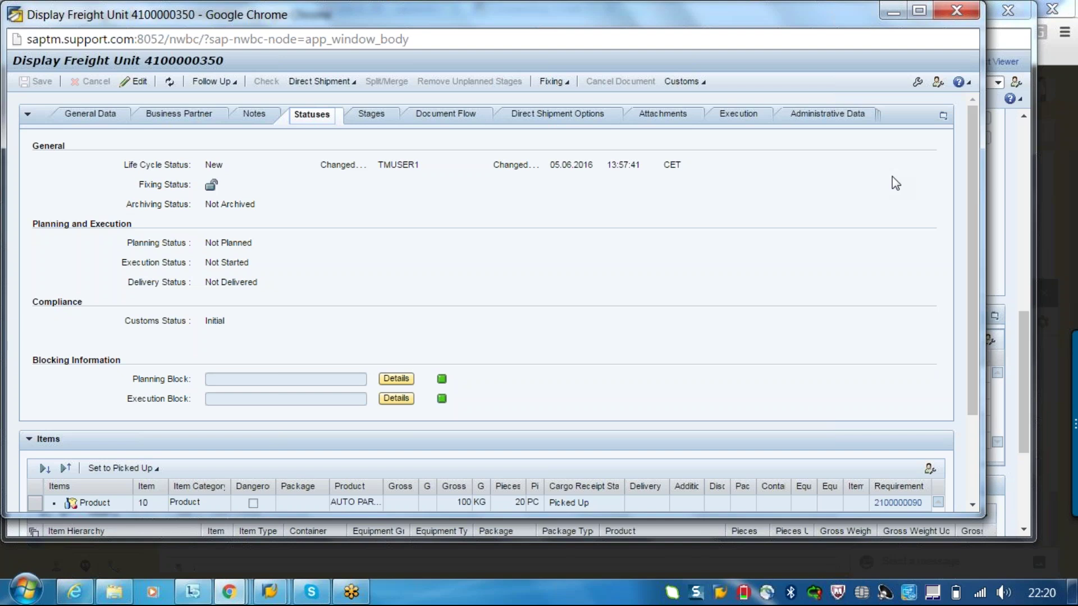
scroll(891, 176, down, 1)
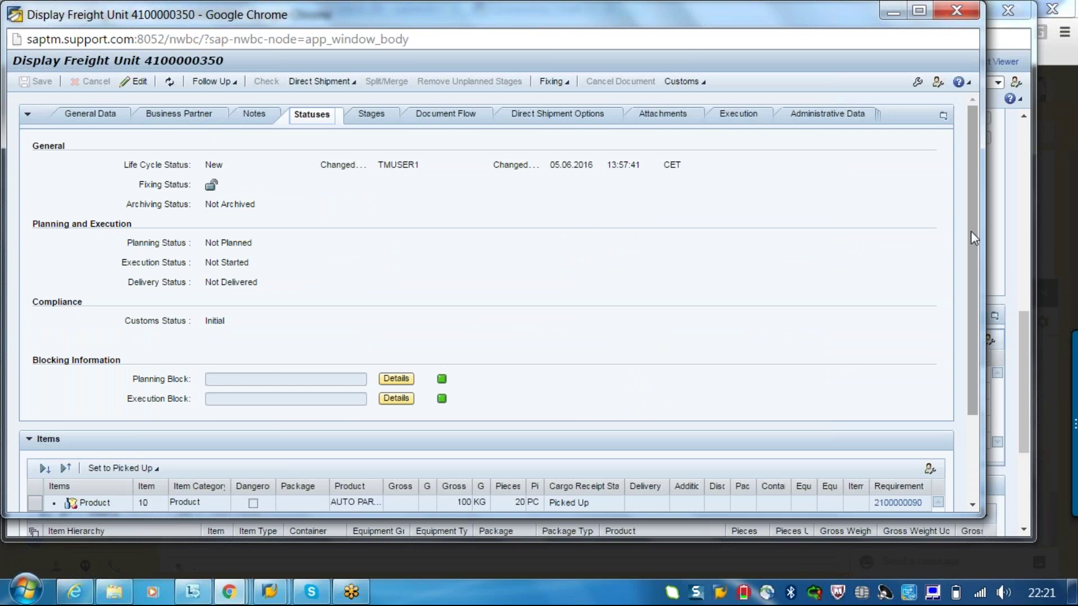
drag(971, 231, 971, 232)
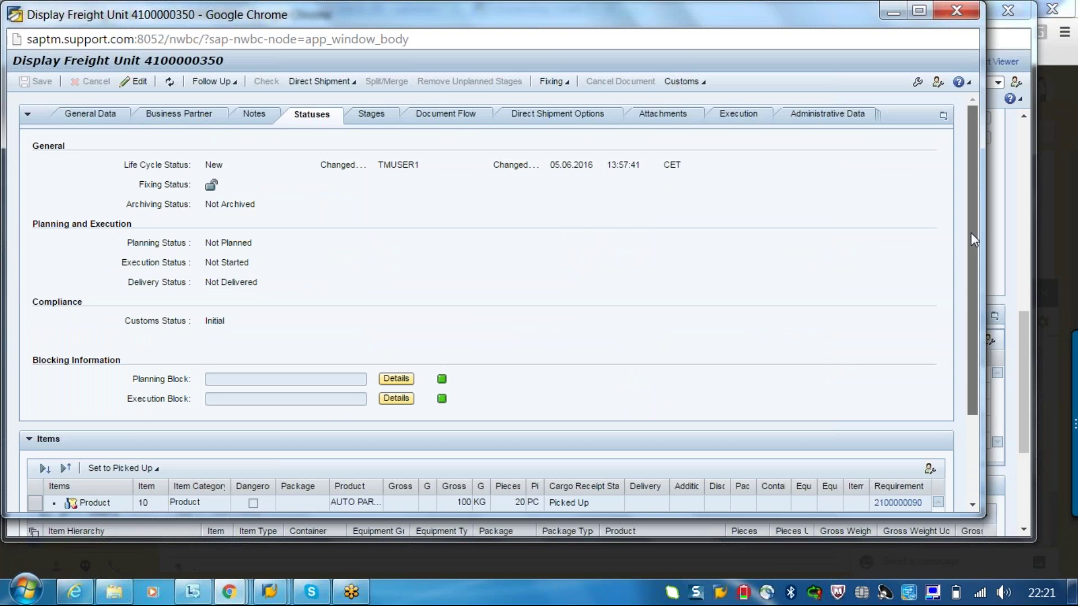
drag(971, 233, 971, 245)
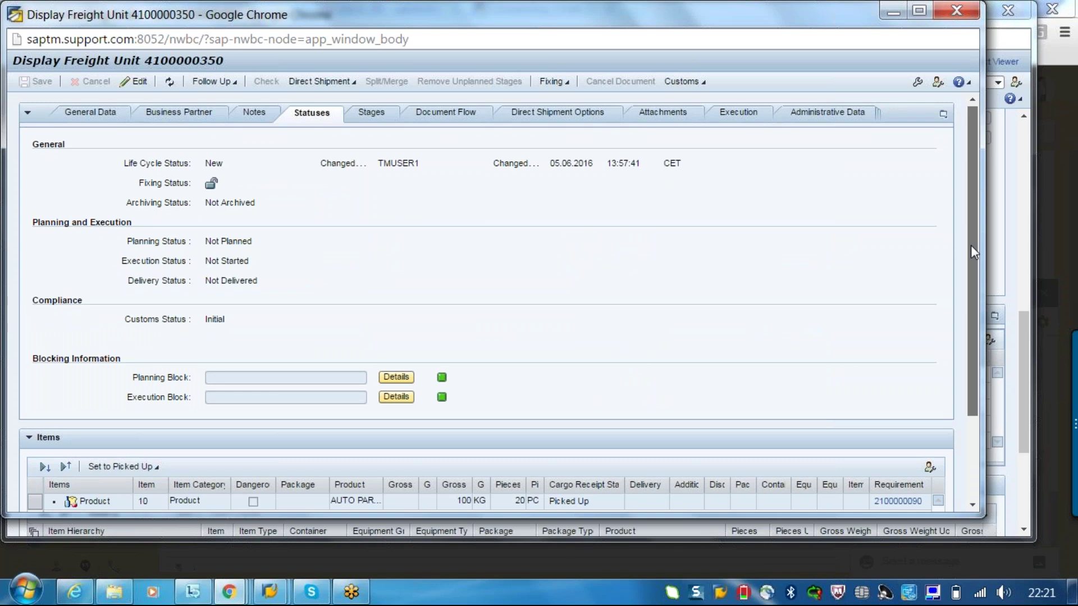
drag(971, 245, 973, 343)
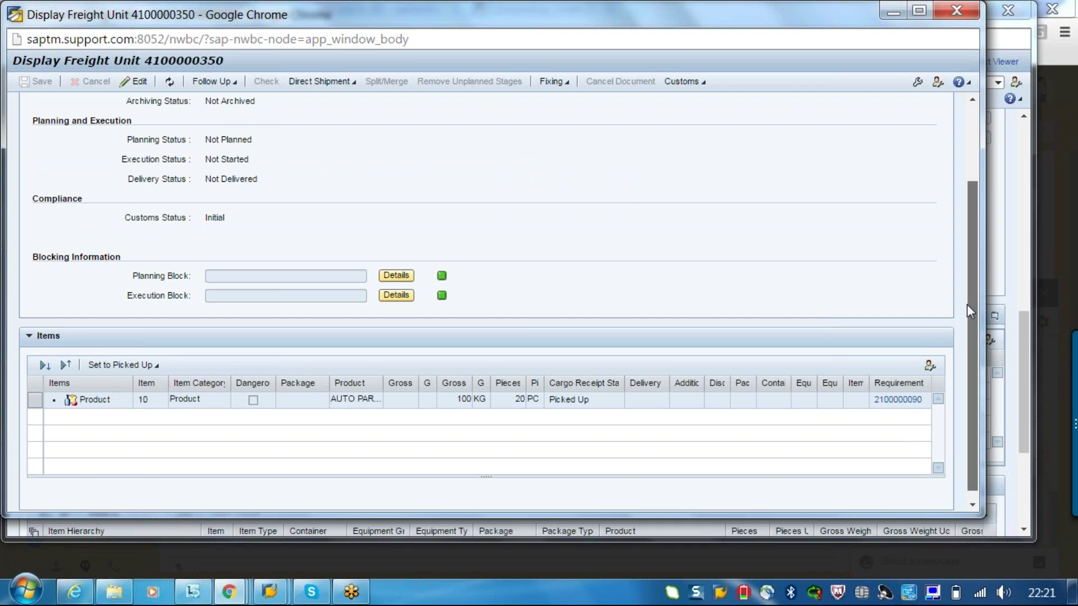
key(alt+F4)
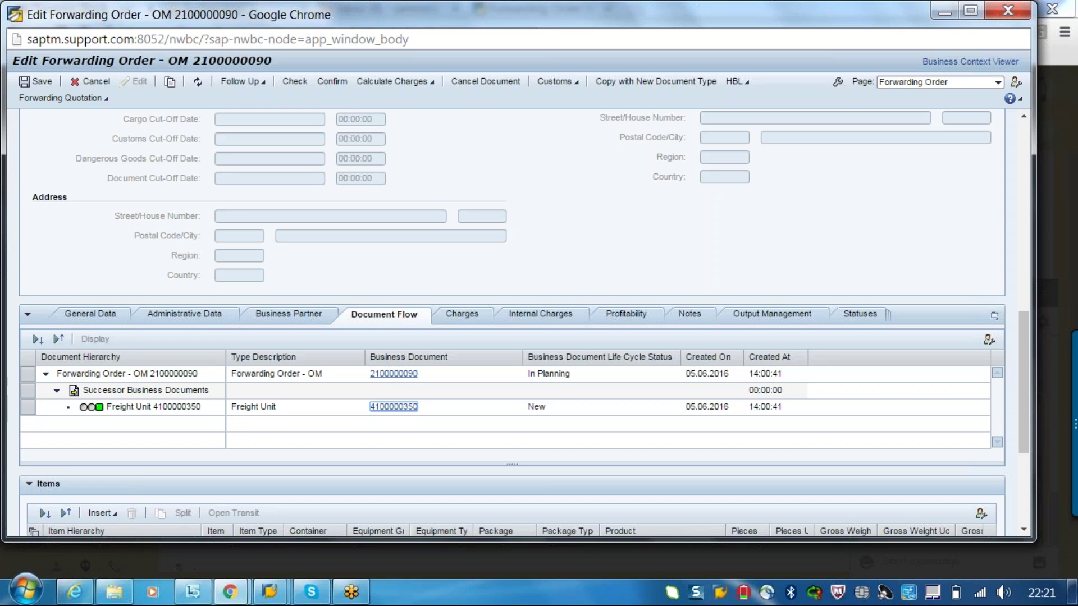
Step: Inspect the planning status and location details of the freight unit's stages 10 and 50, and try to switch the unit to edit mode
mouse_move(269, 594)
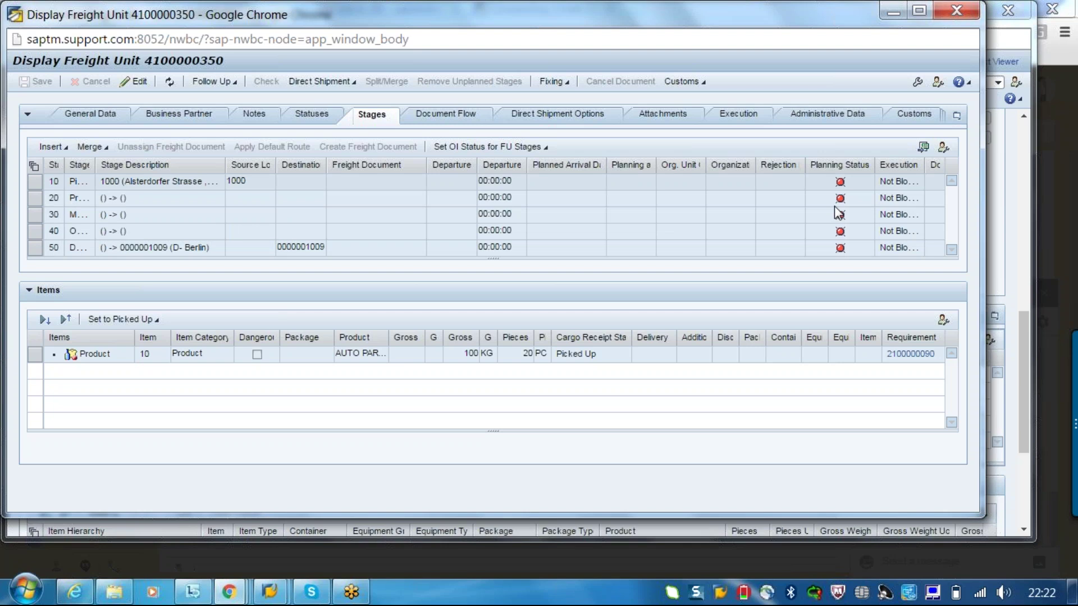
click(840, 181)
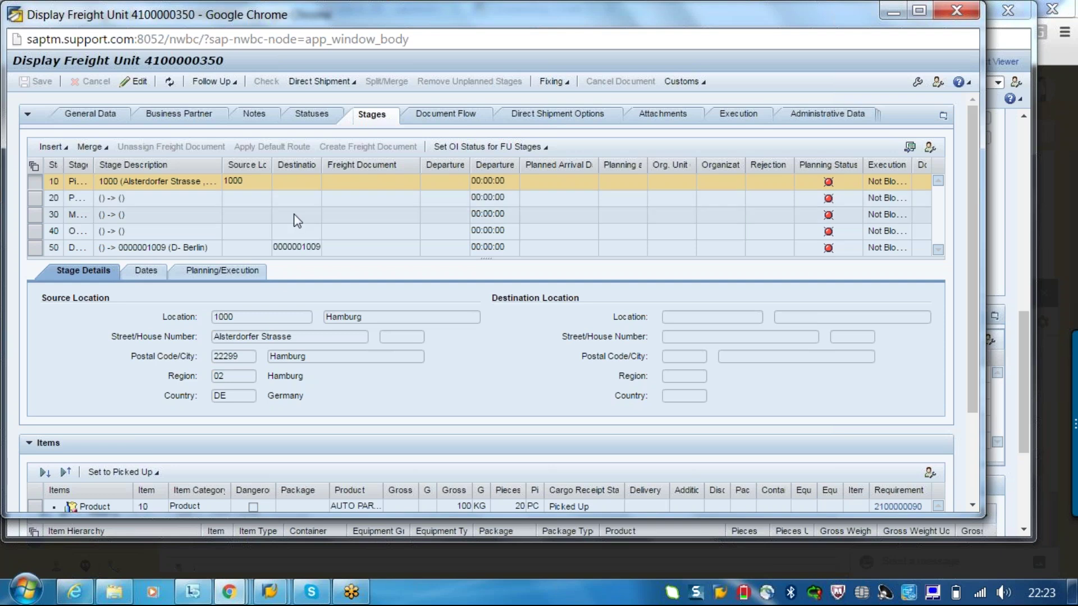
click(299, 248)
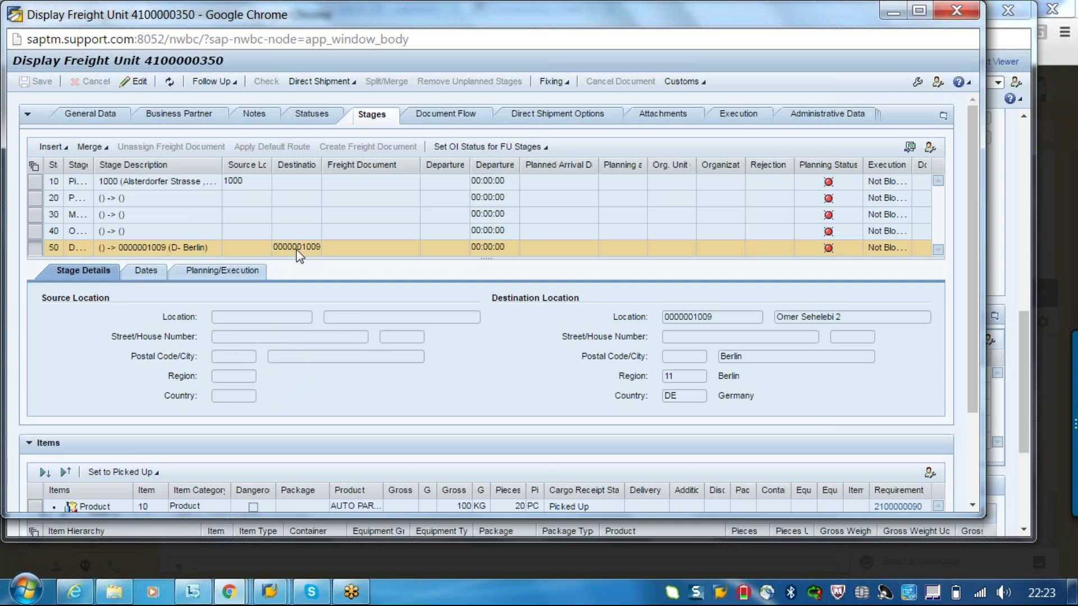
click(138, 84)
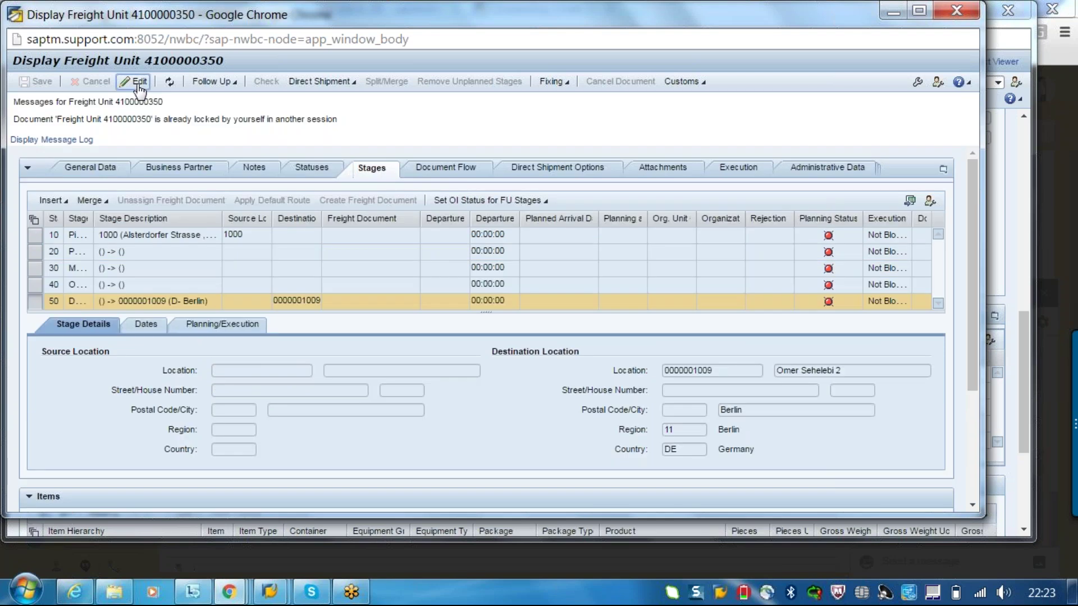
click(957, 17)
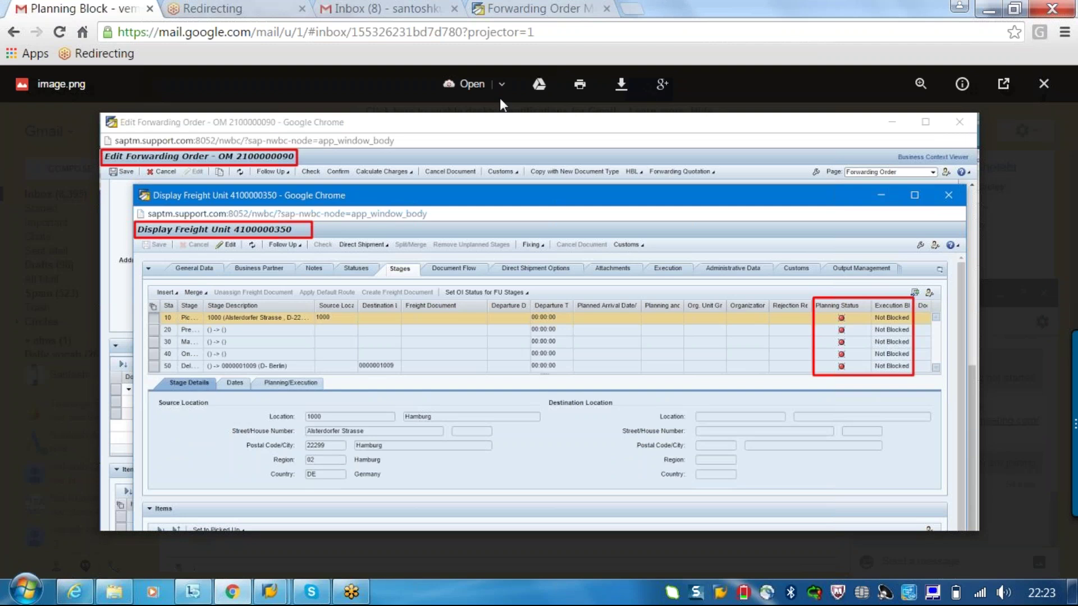
click(539, 8)
click(991, 123)
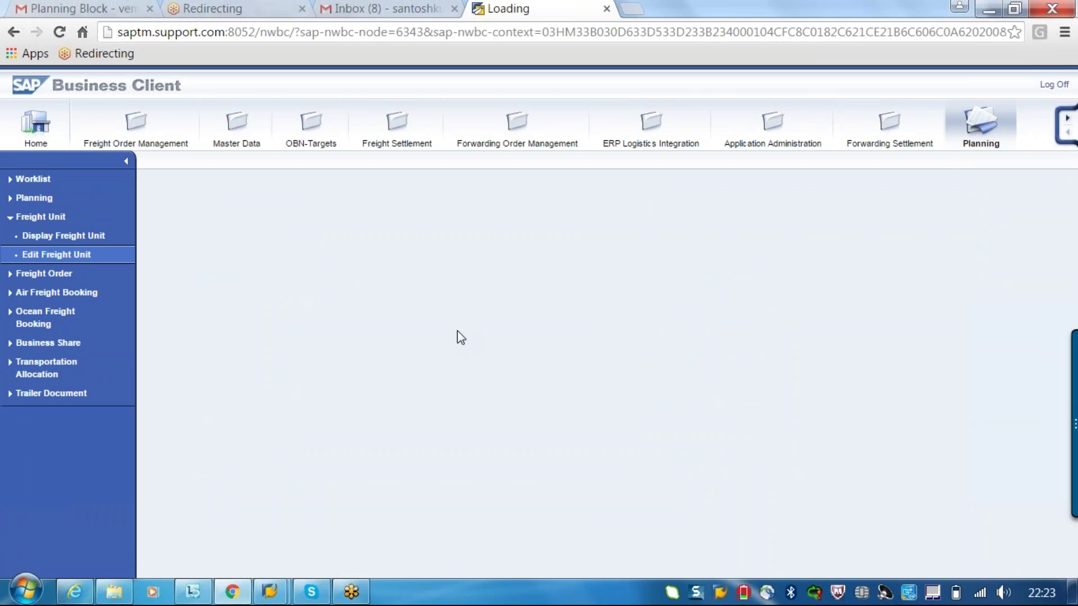
click(329, 235)
text(41)
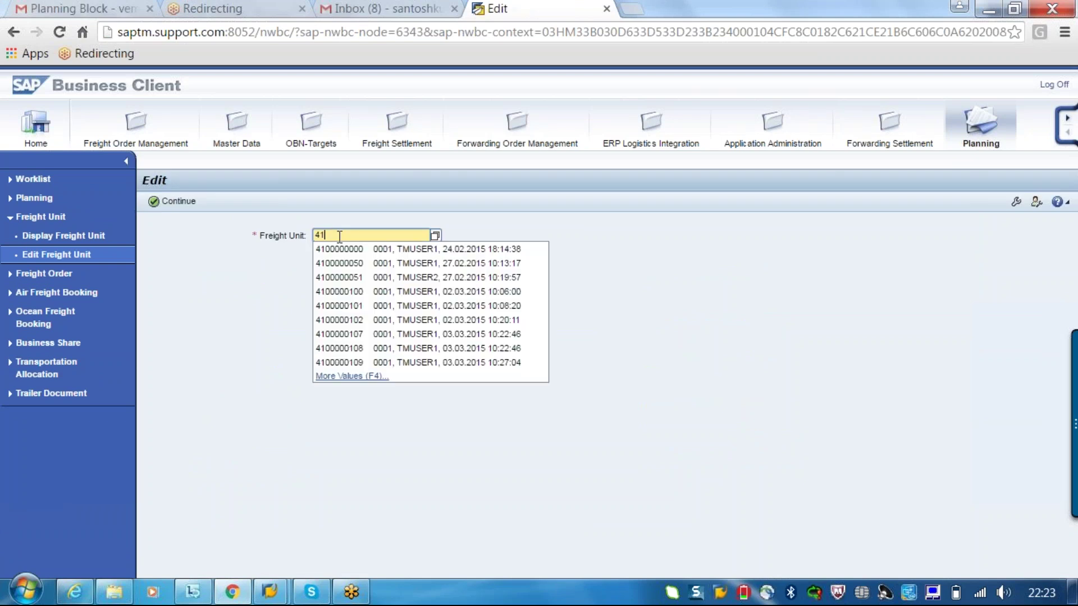
click(345, 268)
key(BackSpace)
key(BackSpace)
key(BackSpace)
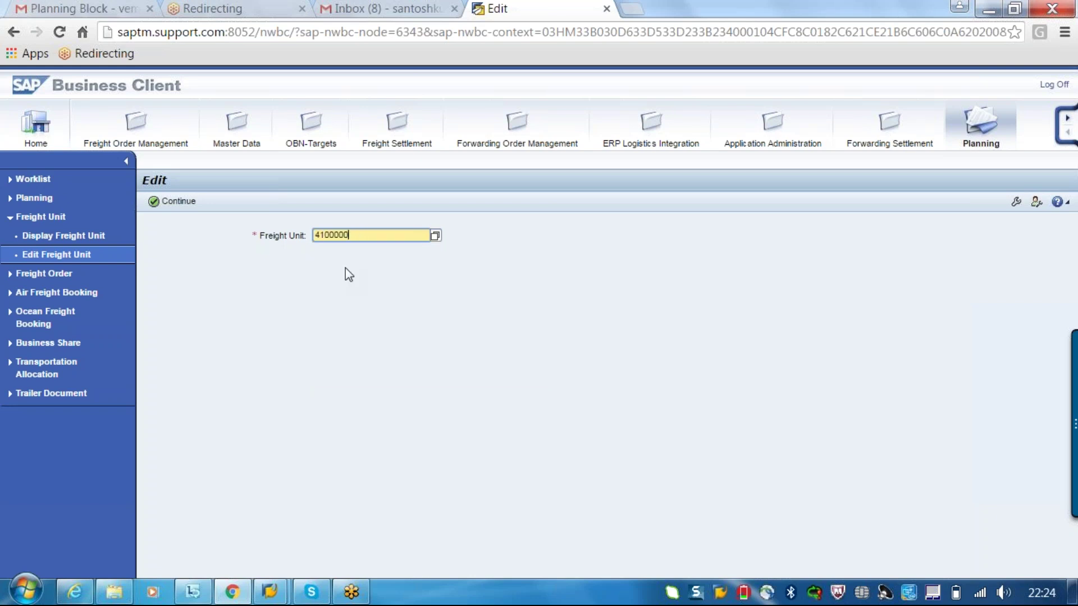
text(350)
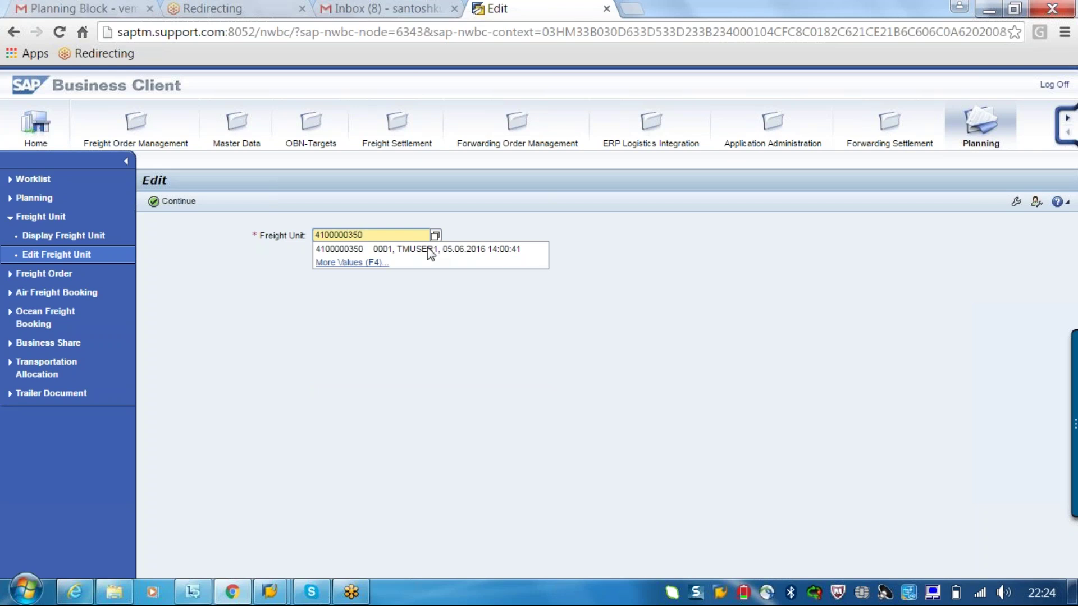
key(Return)
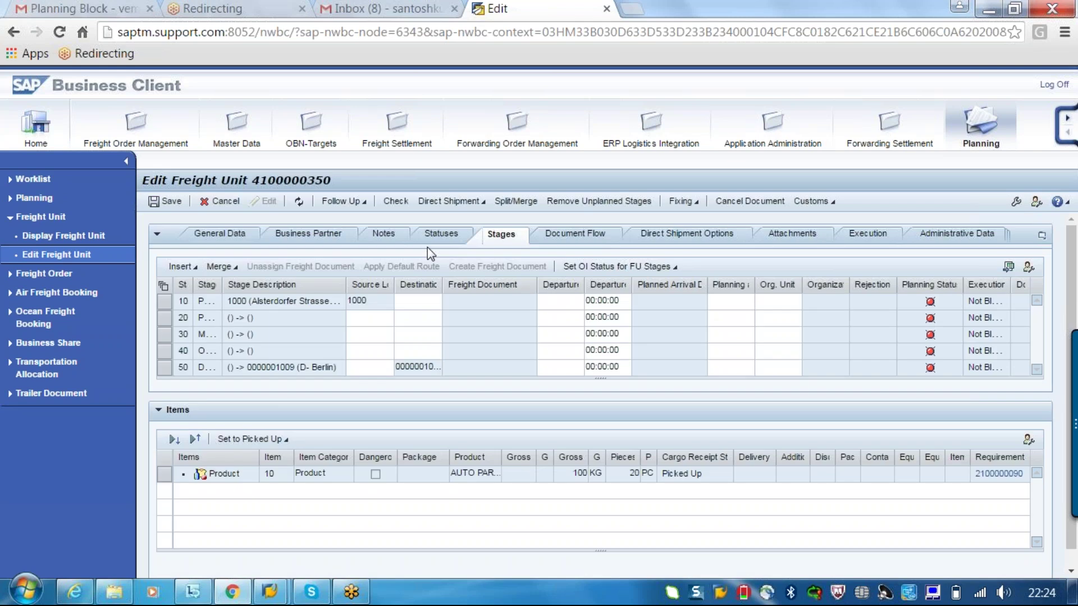
Step: Set the destination of stage 10 to 11 and of stage 20 to 12, and route stage 30 from 12 to cu302
click(423, 301)
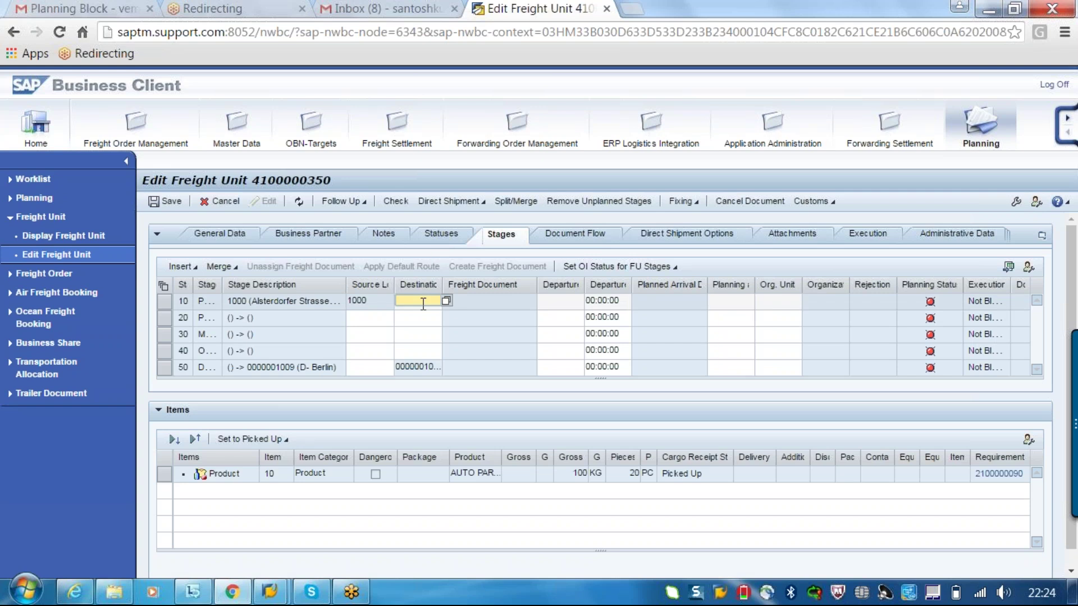
text(11)
key(Return)
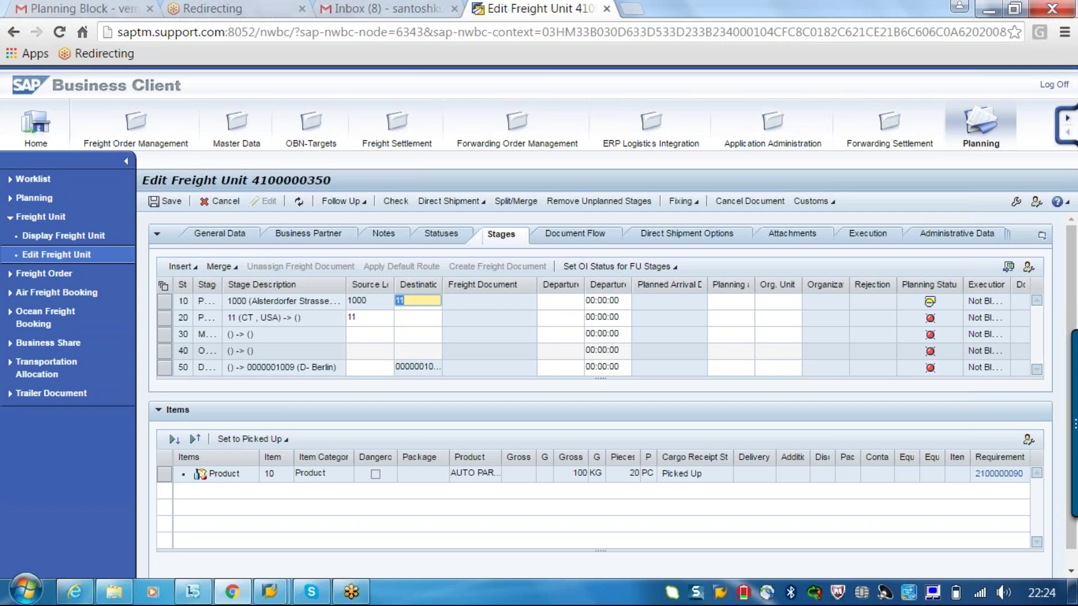
click(369, 333)
text(12)
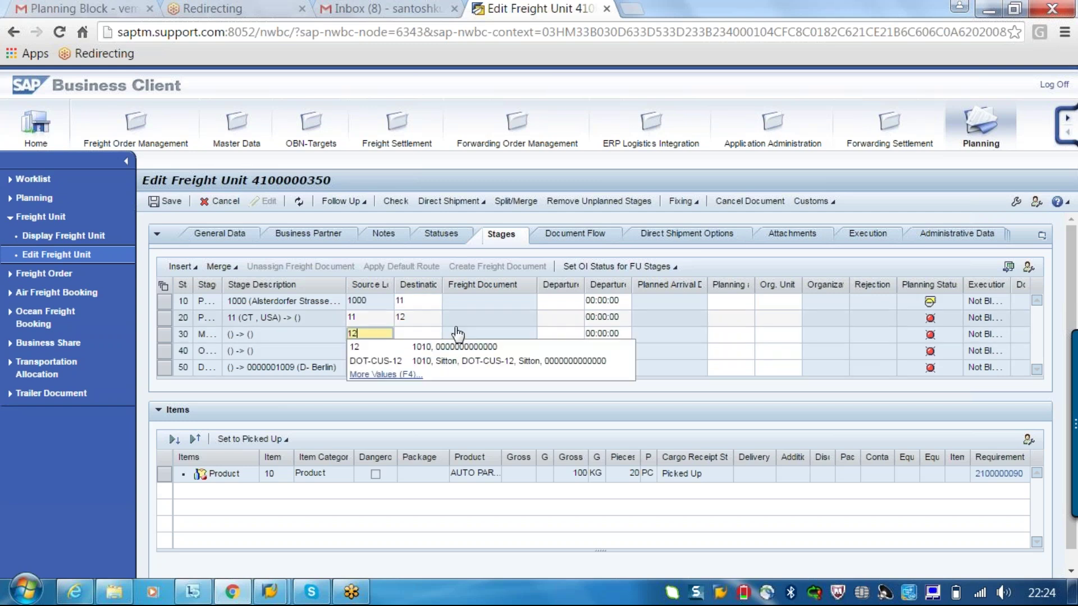
click(418, 334)
text(cu302)
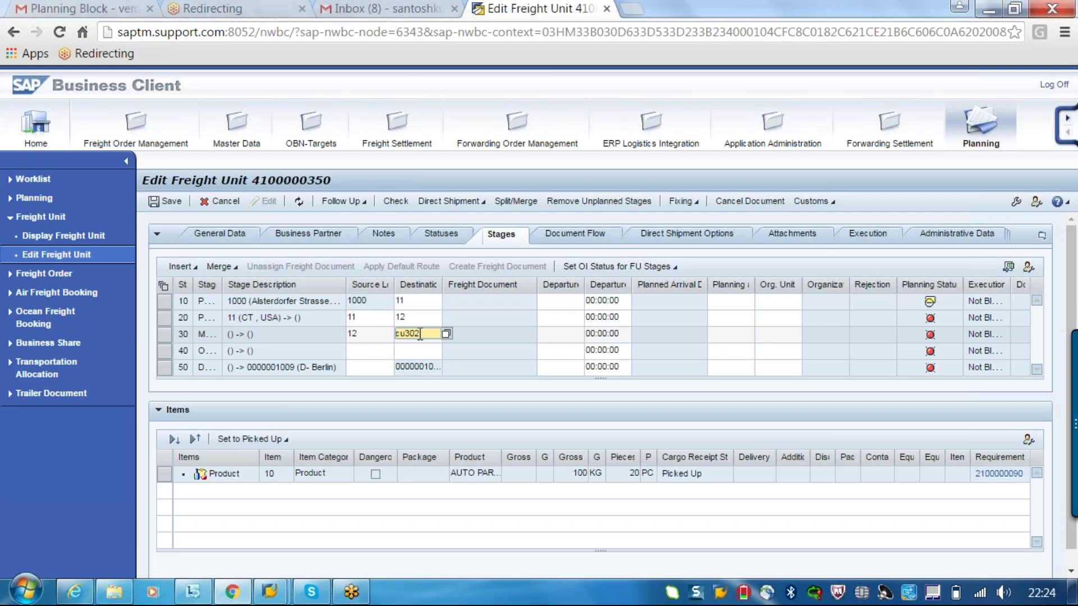
Step: Route stage 40 from cu302 to CU3100 and set the source location of stage 50 to cu3100
click(362, 351)
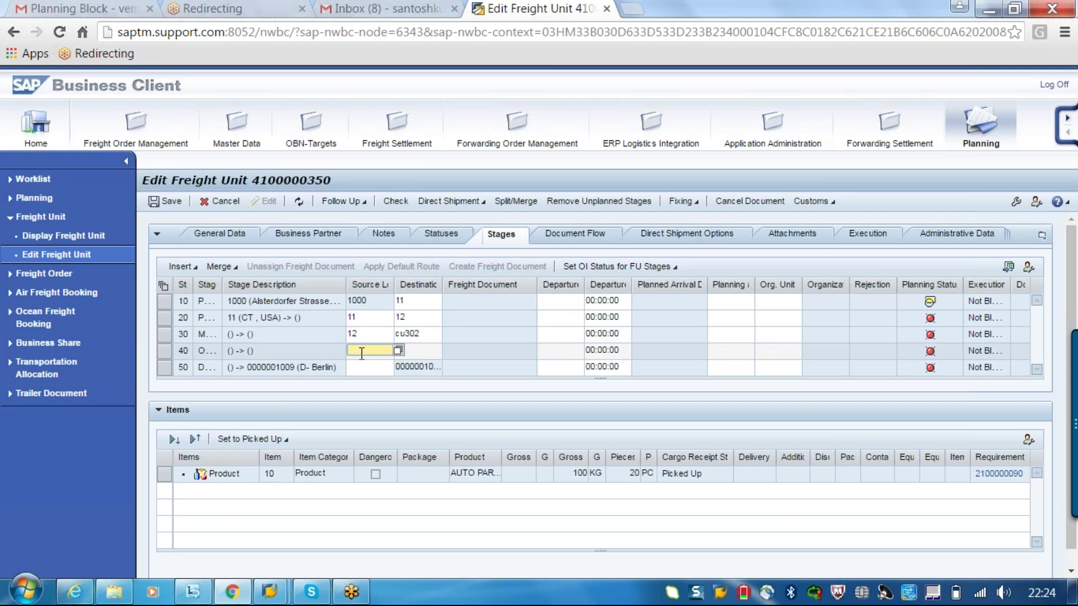
text(cu302)
key(Tab)
text(cu)
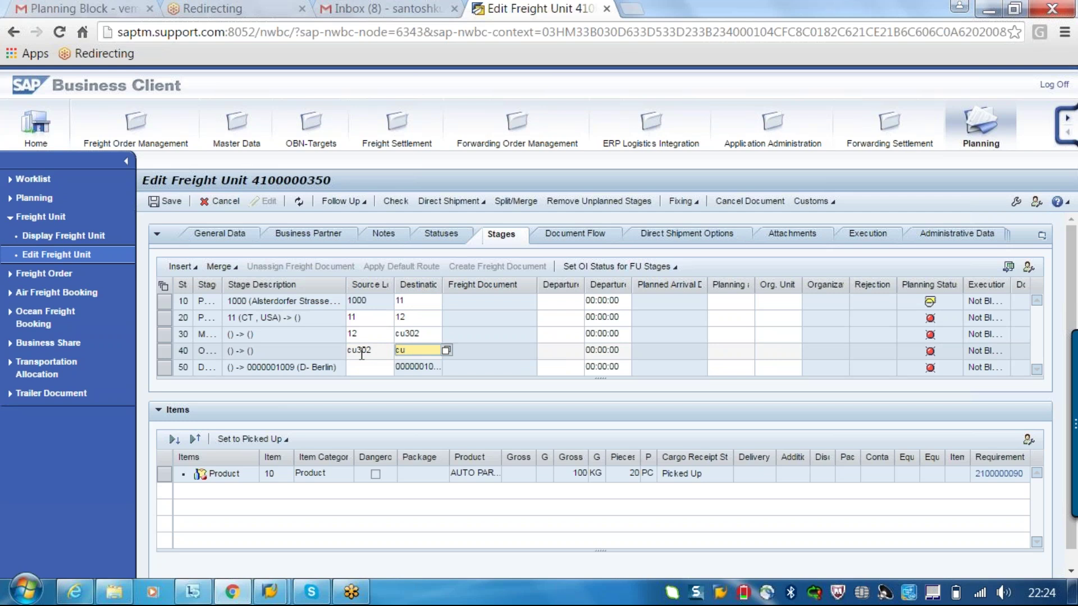
text(3)
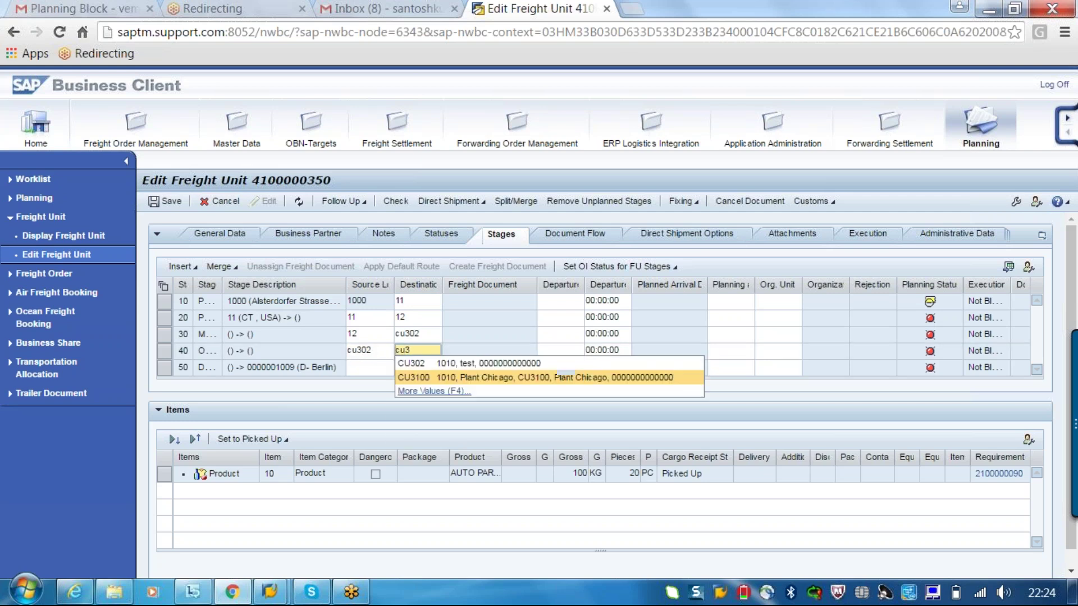
click(418, 382)
click(377, 369)
text(cu31)
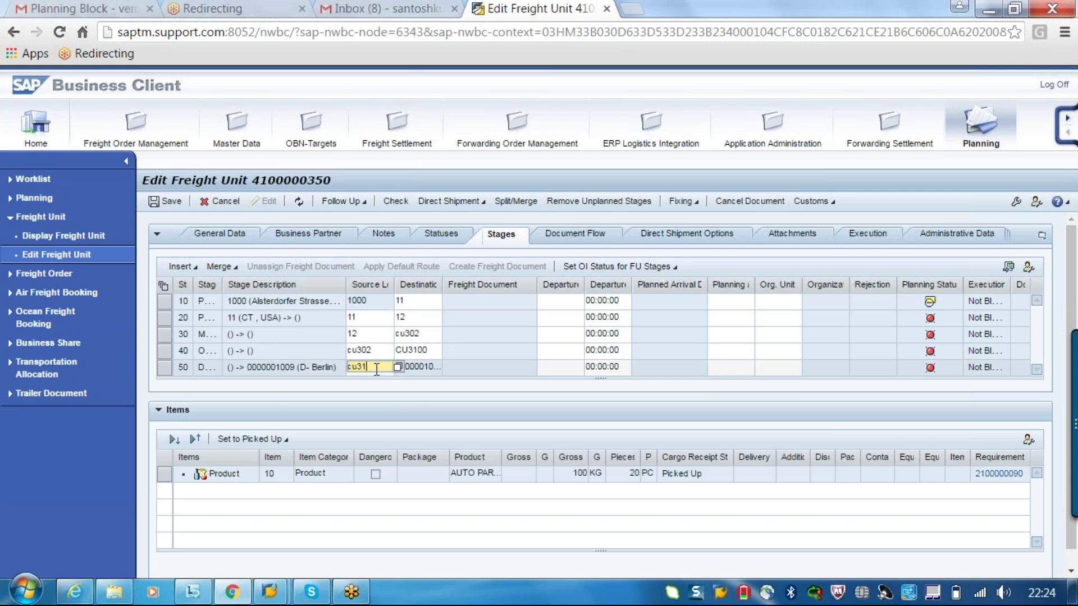
text(00)
key(Tab)
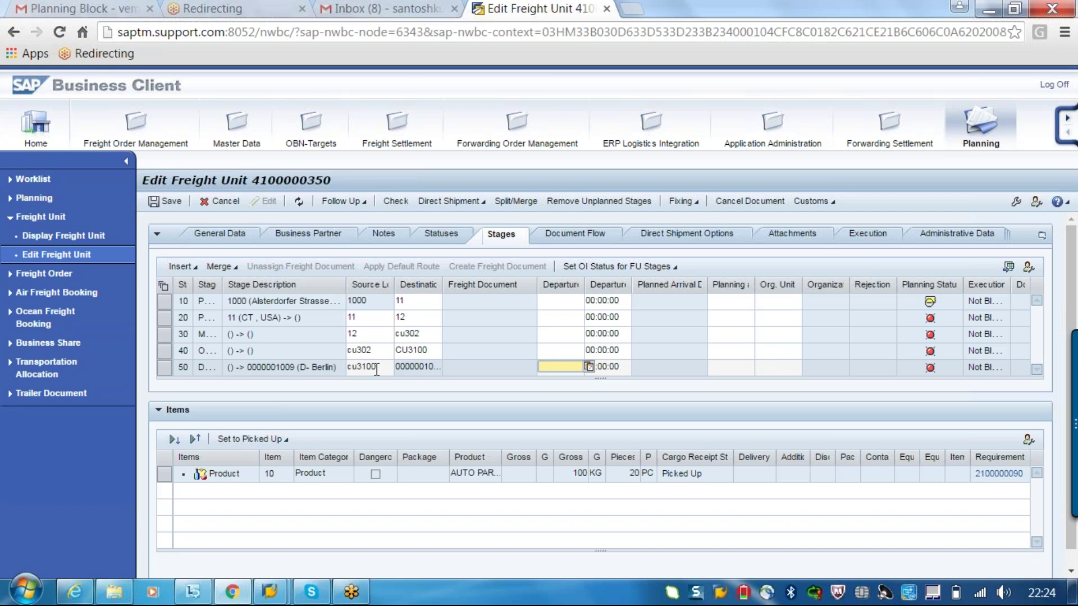